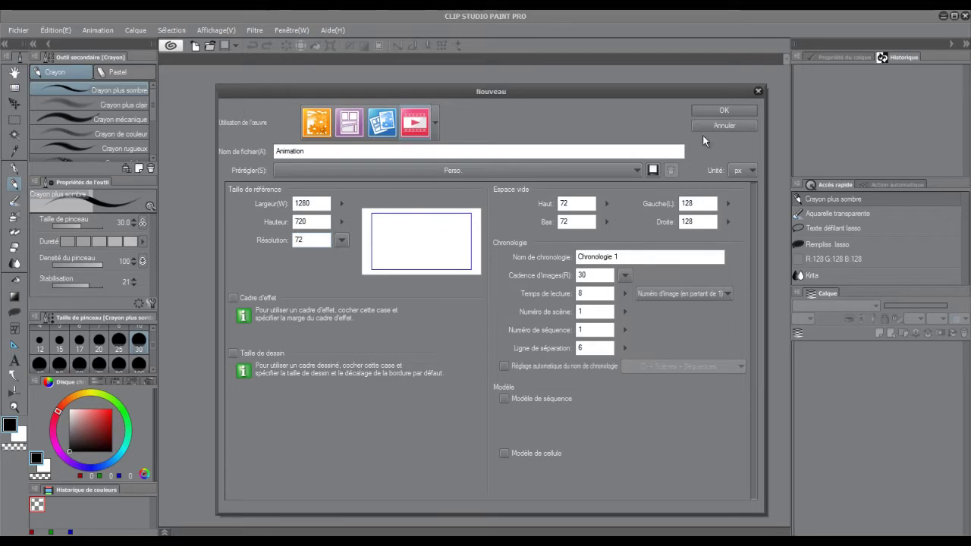
Step: Create the 1280 × 720 px, 30 fps animation document and set its timeline thumbnail size to "La plus grande"
left_click(713, 115)
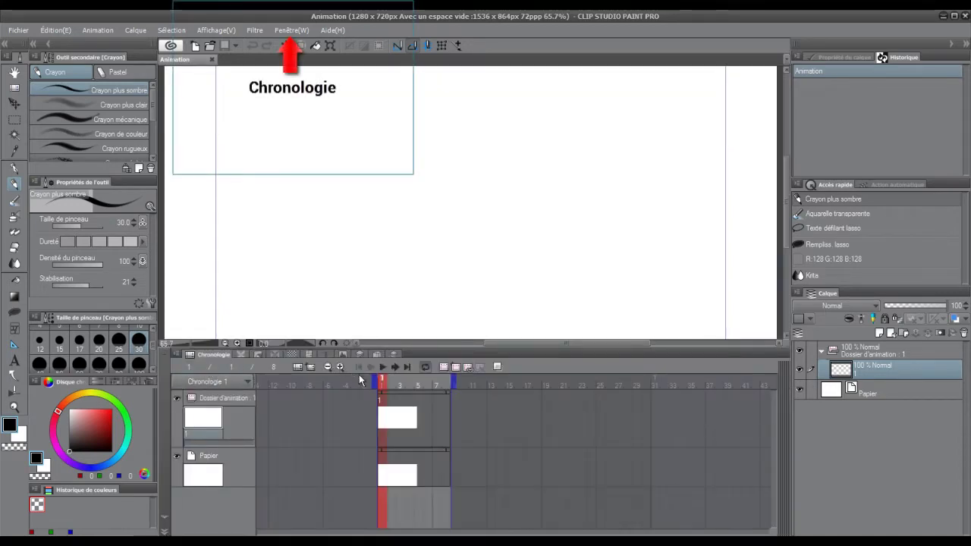
right_click(218, 403)
mouse_move(271, 379)
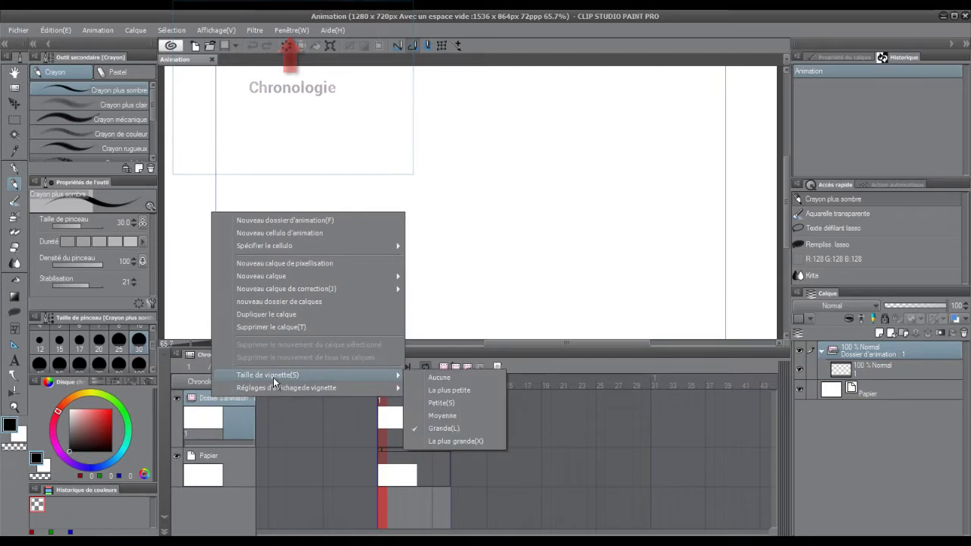
left_click(450, 441)
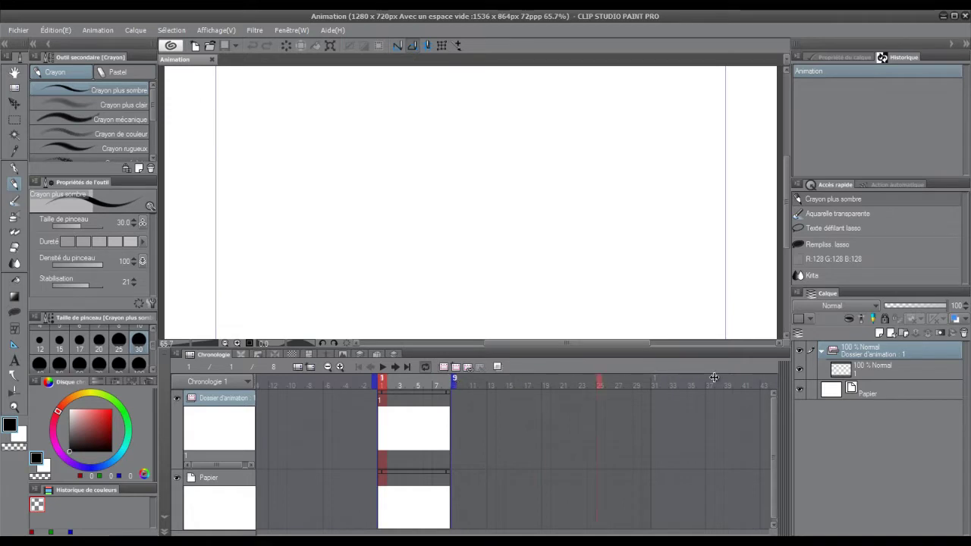
Step: Move the timeline's end to frame 24 and extend the Papier and animation folder clips to cover frames 1 to 24
left_click_drag(718, 377, 717, 378)
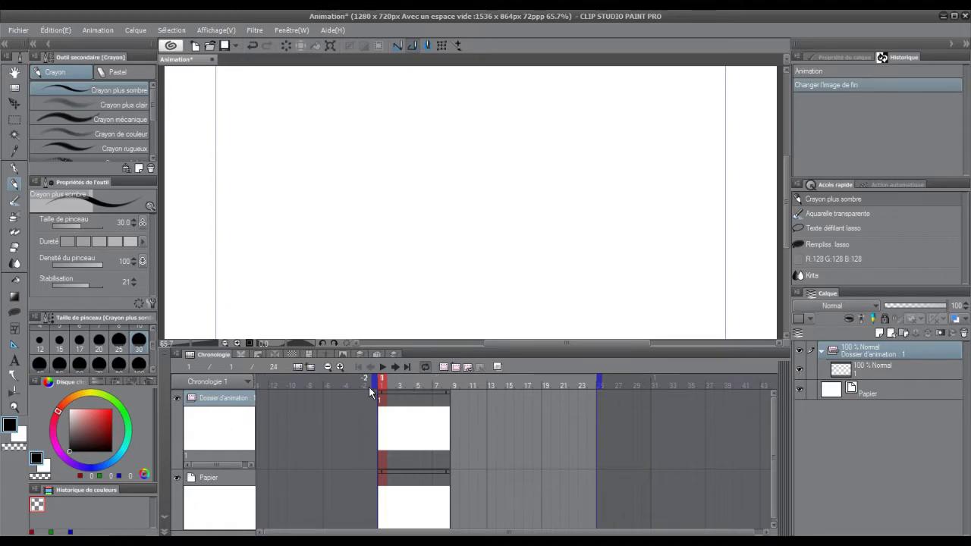
left_click_drag(386, 382, 483, 383)
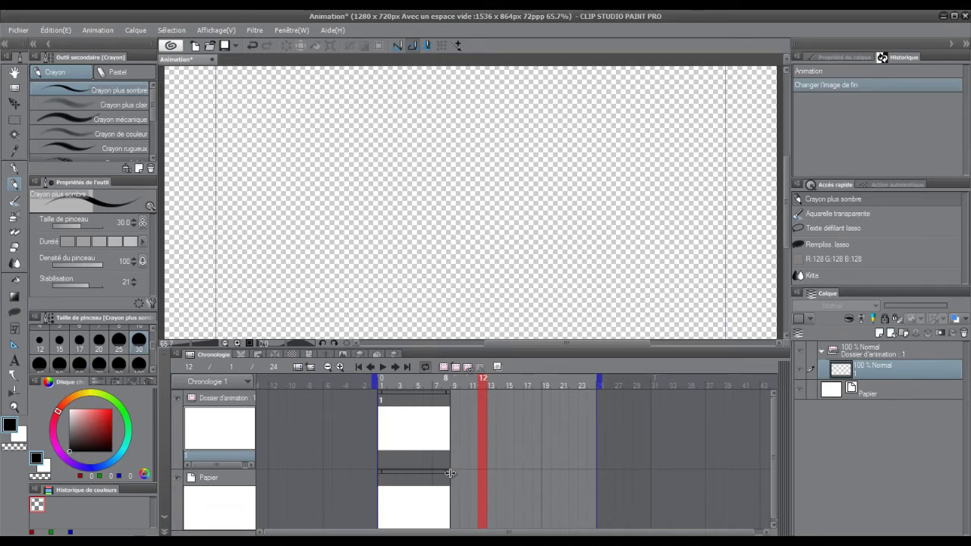
left_click_drag(441, 474, 597, 472)
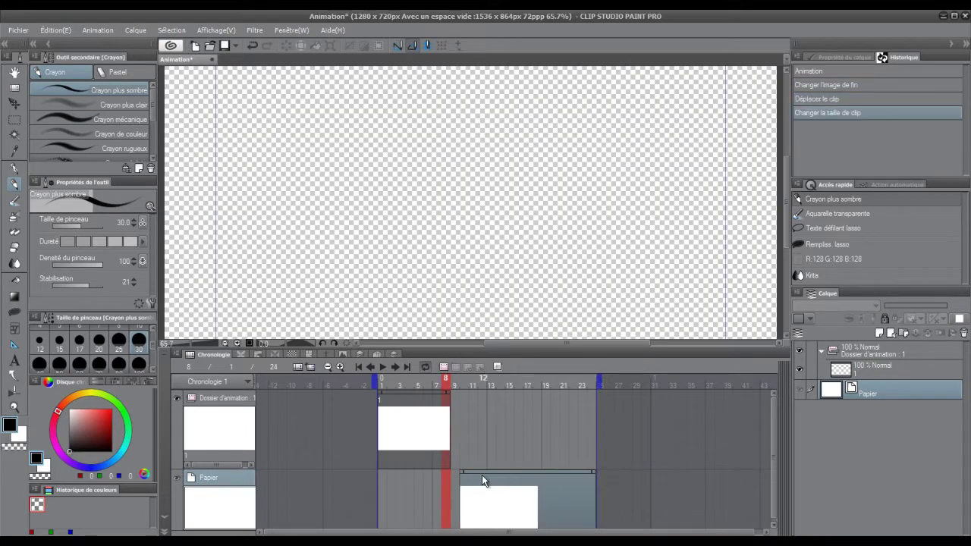
left_click_drag(462, 471, 378, 479)
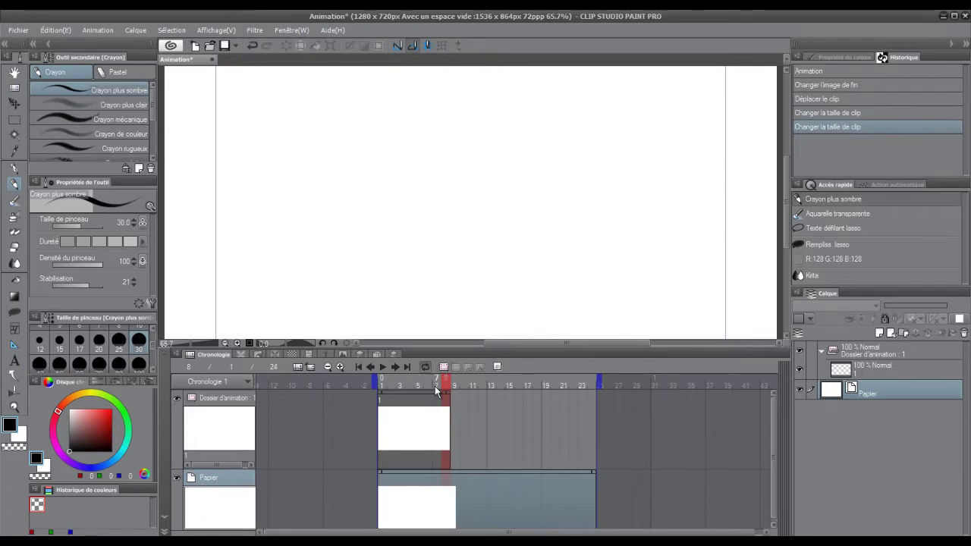
left_click_drag(445, 379, 395, 381)
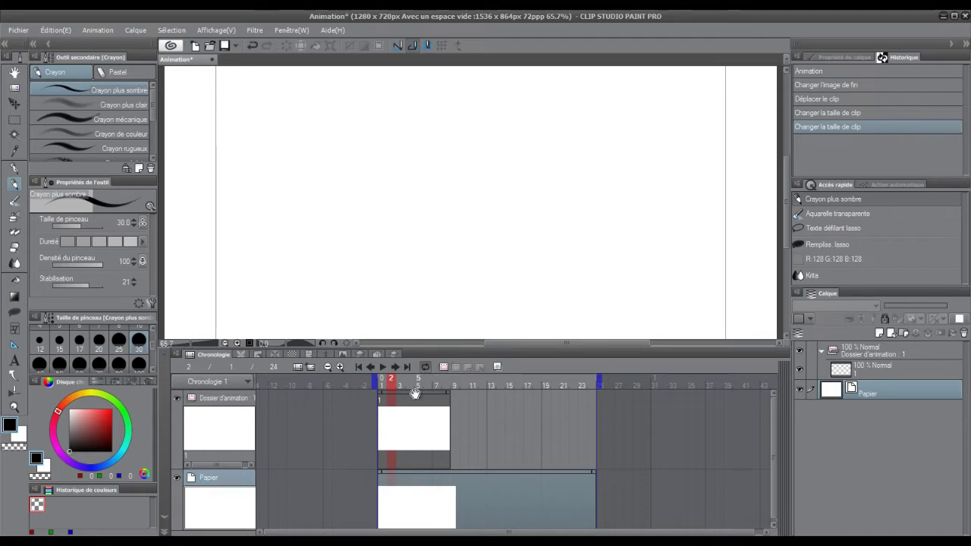
left_click_drag(448, 391, 595, 389)
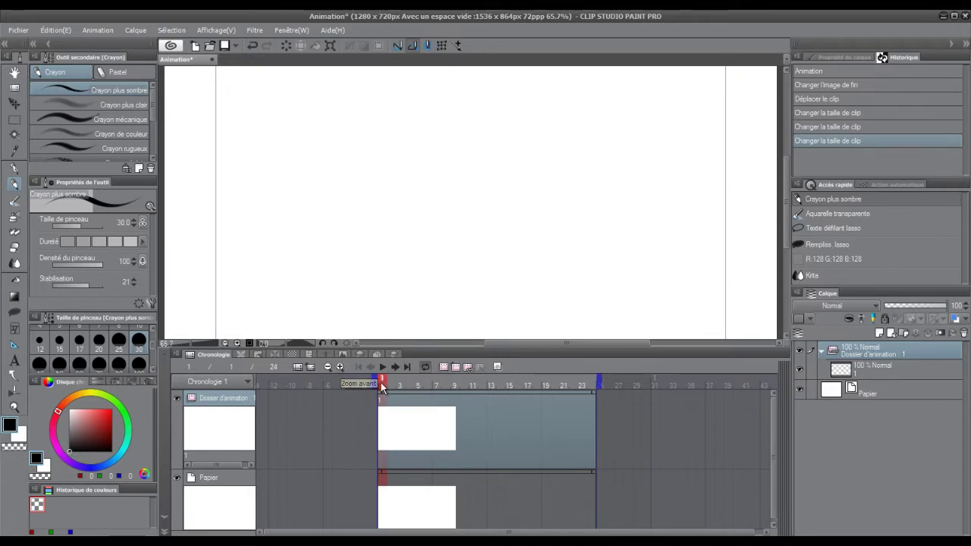
Step: Add a new animation cel at frame 2 and another at frame 3 of the animation folder
left_click(340, 366)
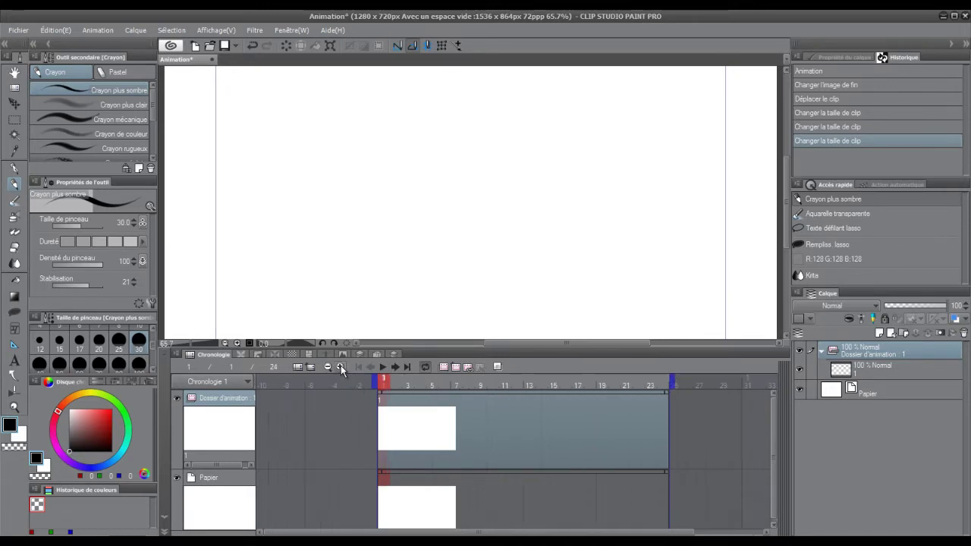
left_click(341, 366)
left_click(342, 366)
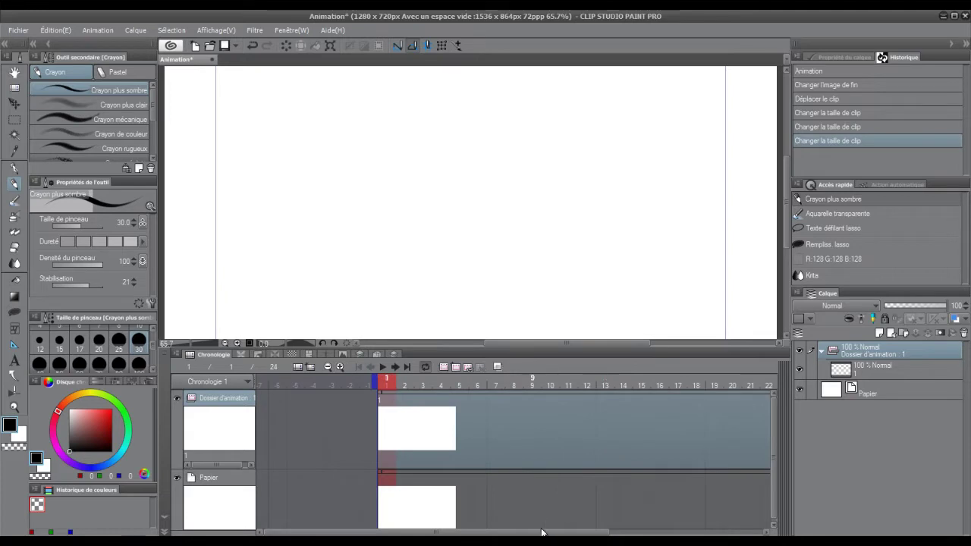
left_click_drag(547, 533, 599, 534)
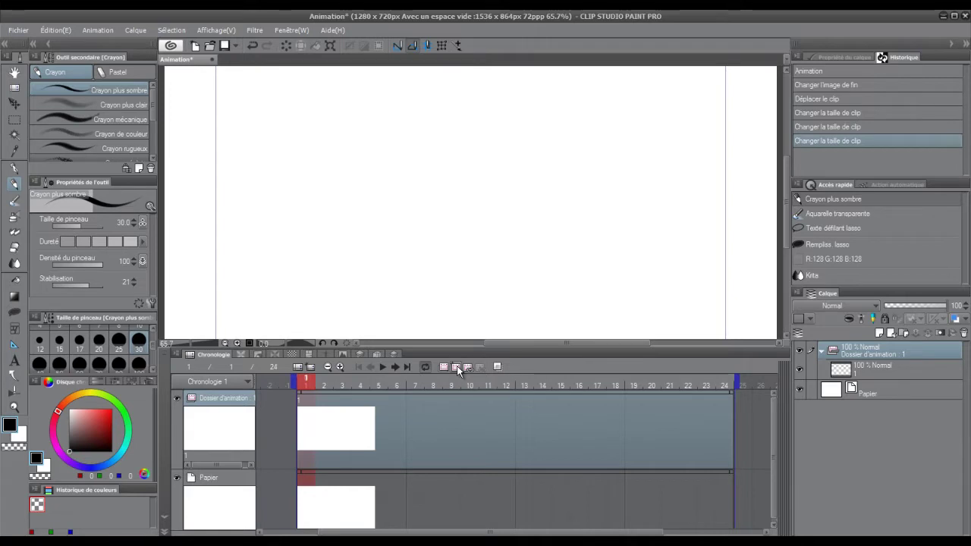
left_click(323, 384)
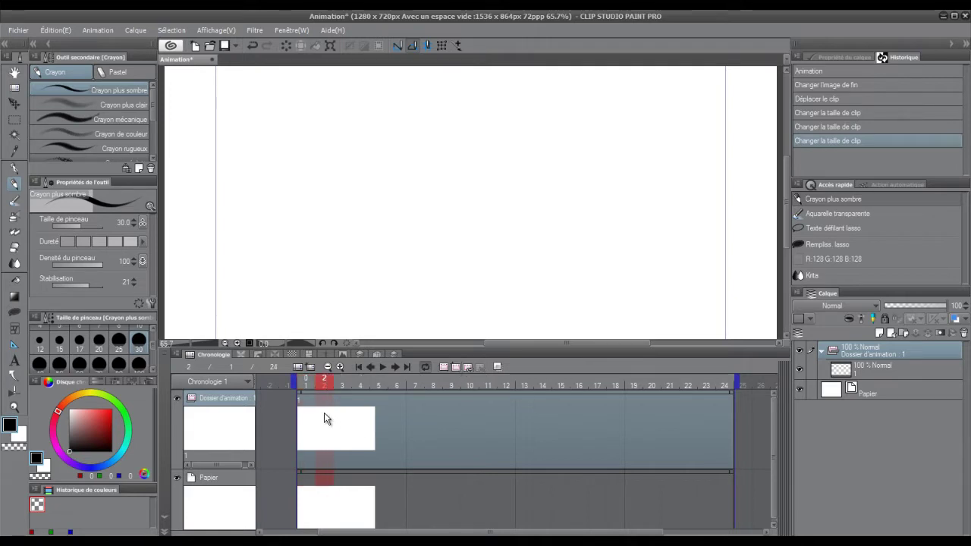
left_click(455, 367)
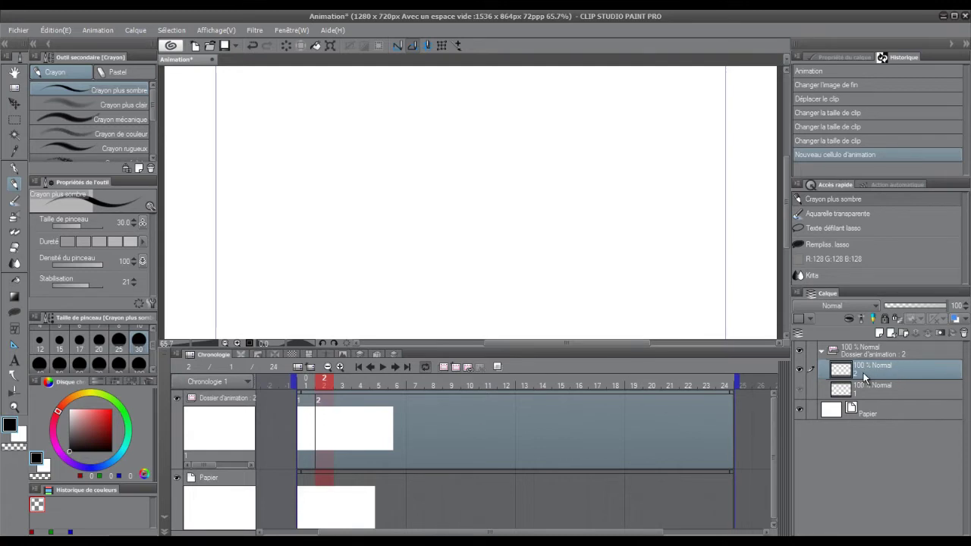
left_click(341, 385)
left_click(456, 367)
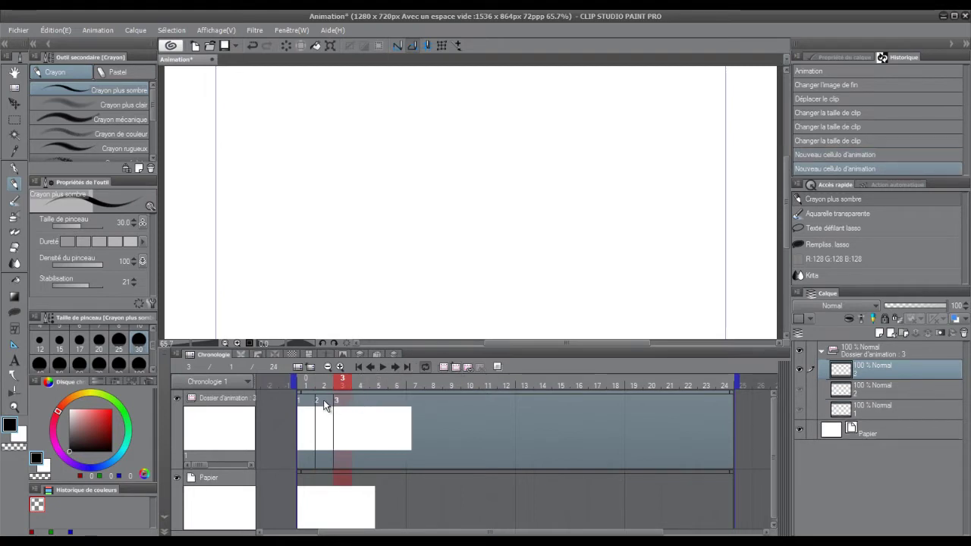
Step: Assign the existing cels 1, 2 and 3 to frames 4, 5 and 6 of the animation folder track
double_click(362, 398)
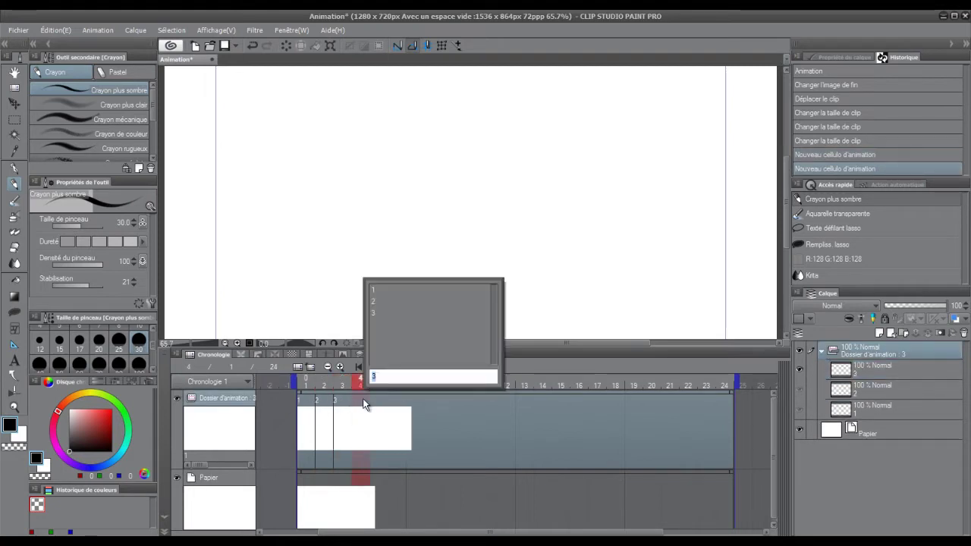
left_click(383, 293)
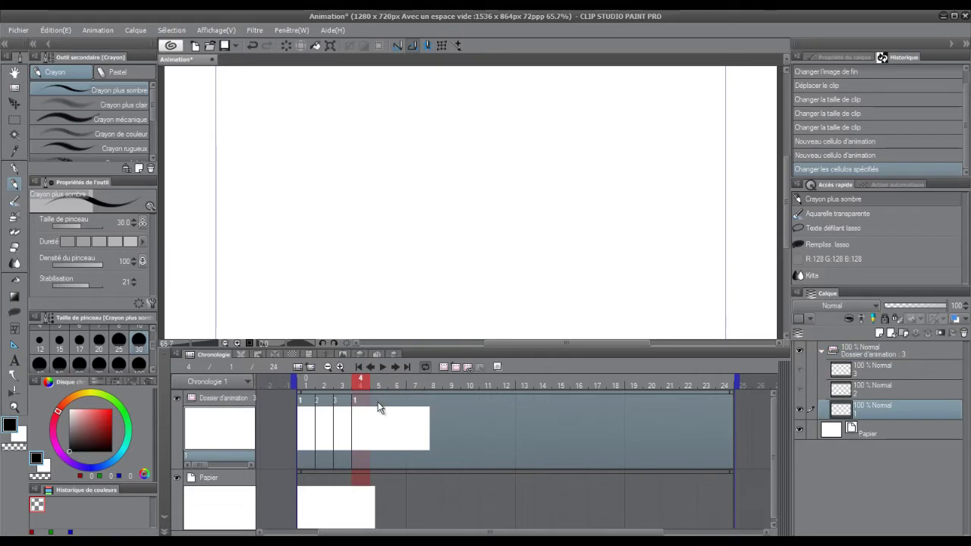
double_click(373, 398)
left_click(400, 301)
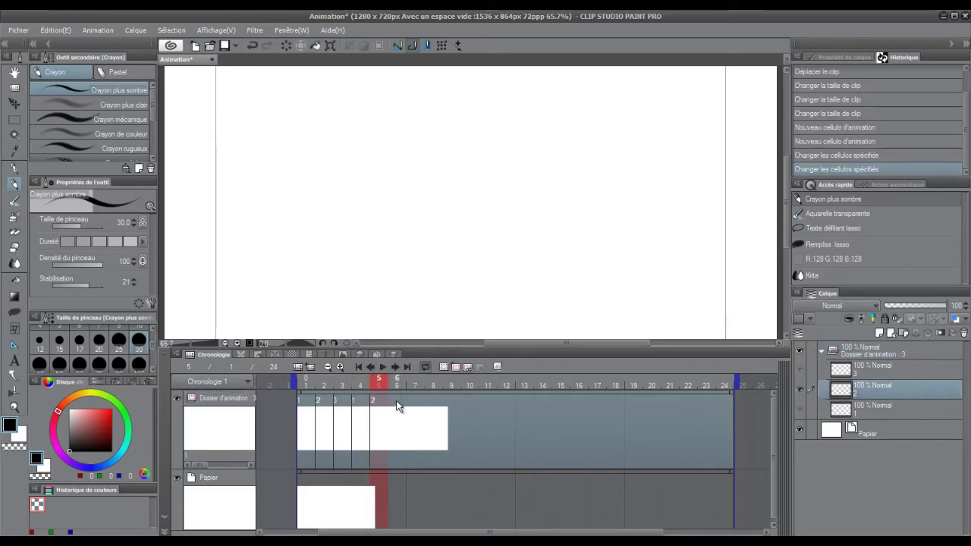
double_click(398, 397)
left_click(420, 311)
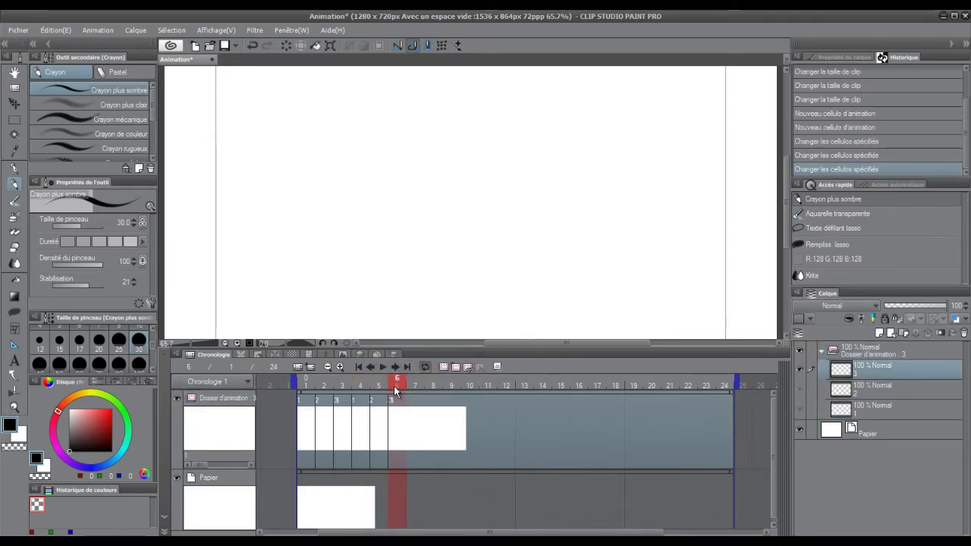
Step: Move the keyframes so cels 2 and 3 start at frames 3 and 4, and the repeated cels 1, 2, 3 at frames 6, 8, 10
left_click(325, 383)
left_click_drag(325, 383, 305, 382)
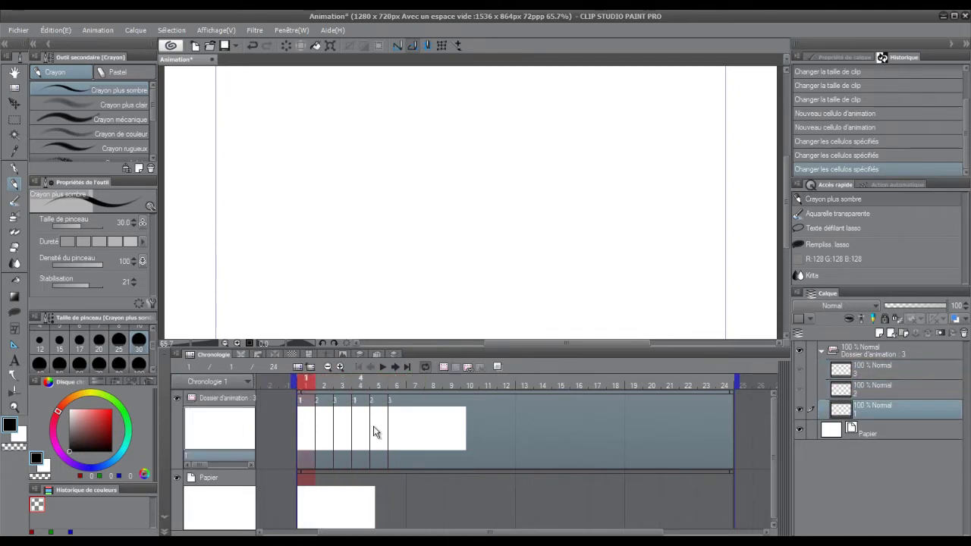
left_click_drag(389, 398, 462, 398)
left_click(376, 398)
left_click_drag(376, 399, 343, 400)
left_click(352, 399)
left_click(341, 402)
left_click(382, 367)
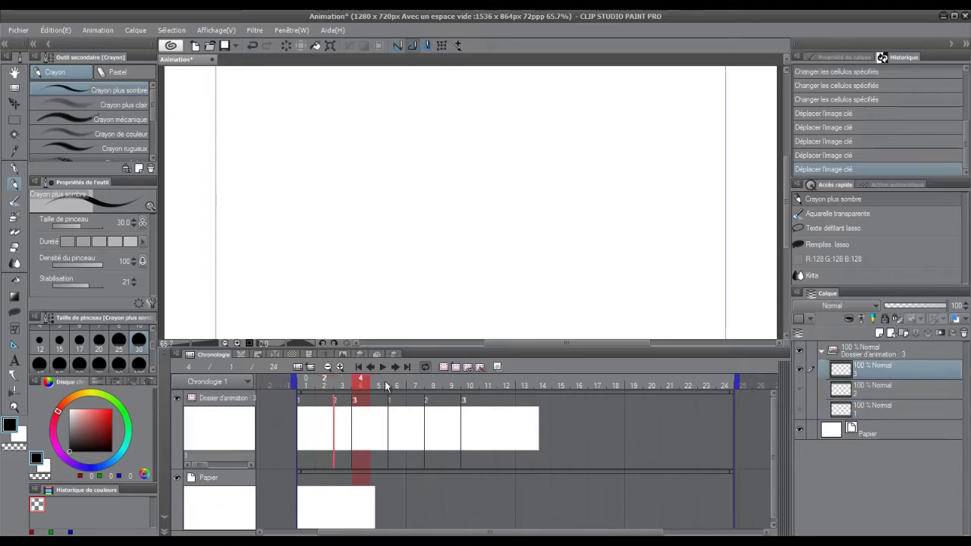
Step: Draw the digits 1, 2 and 3 by hand on cels 1, 2 and 3 respectively with the pencil
left_click(299, 386)
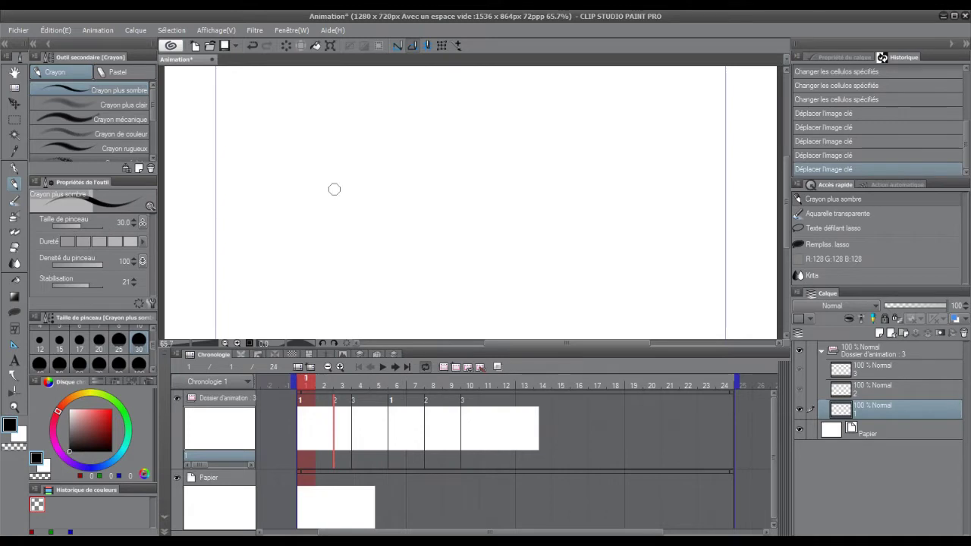
mouse_move(393, 224)
left_mouse_down()
mouse_move(480, 152)
mouse_move(467, 275)
left_mouse_up()
left_click(345, 407)
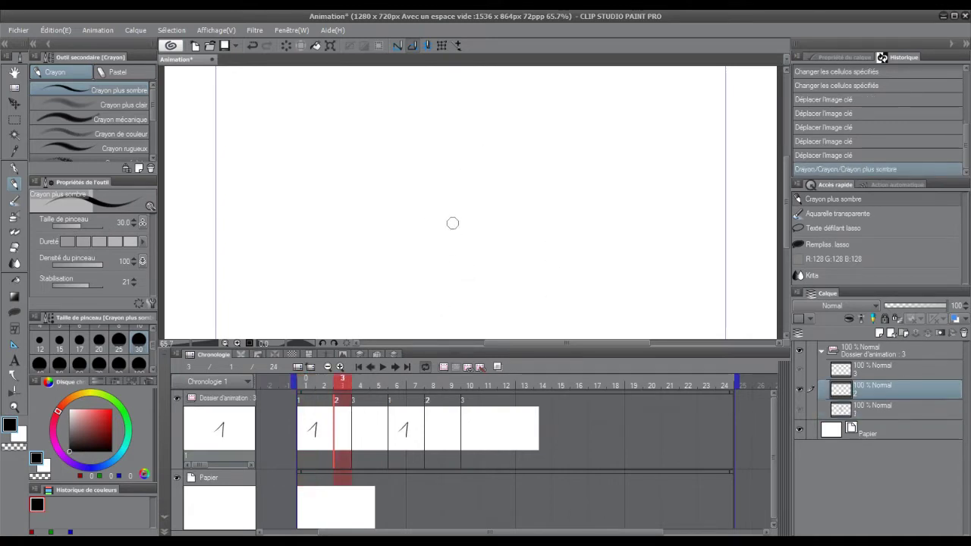
mouse_move(429, 195)
left_mouse_down()
mouse_move(426, 247)
mouse_move(494, 262)
left_mouse_up()
left_click(363, 401)
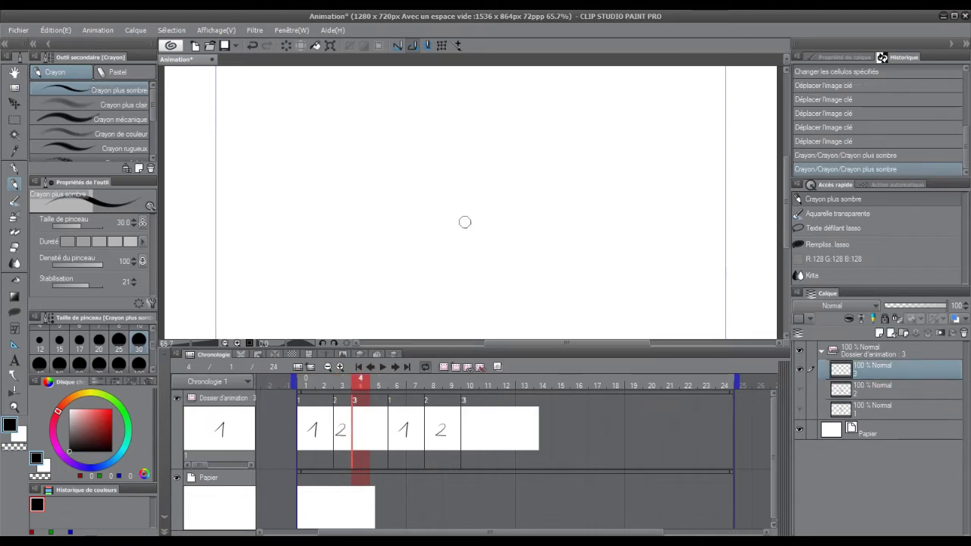
mouse_move(442, 176)
left_mouse_down()
mouse_move(456, 216)
mouse_move(505, 270)
mouse_move(429, 292)
left_mouse_up()
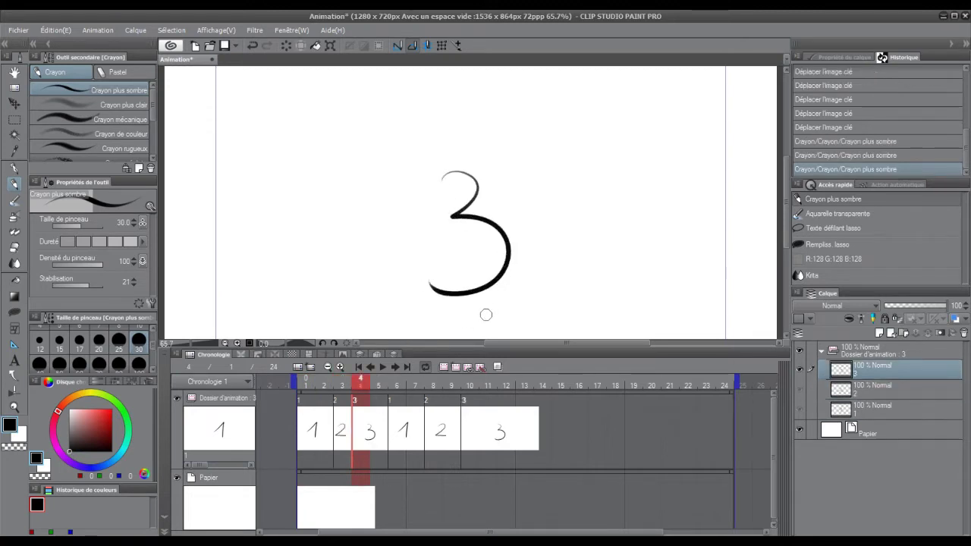
Step: Play back and scrub through the digit animation, and enable onion skin to view the neighbouring cels at frame 3
left_click(383, 367)
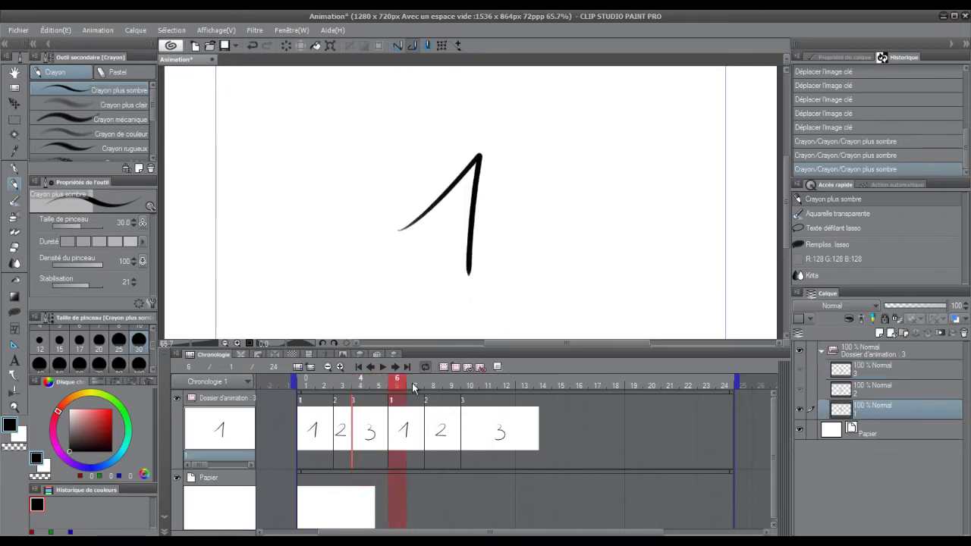
left_click(522, 385)
left_click_drag(522, 385, 300, 385)
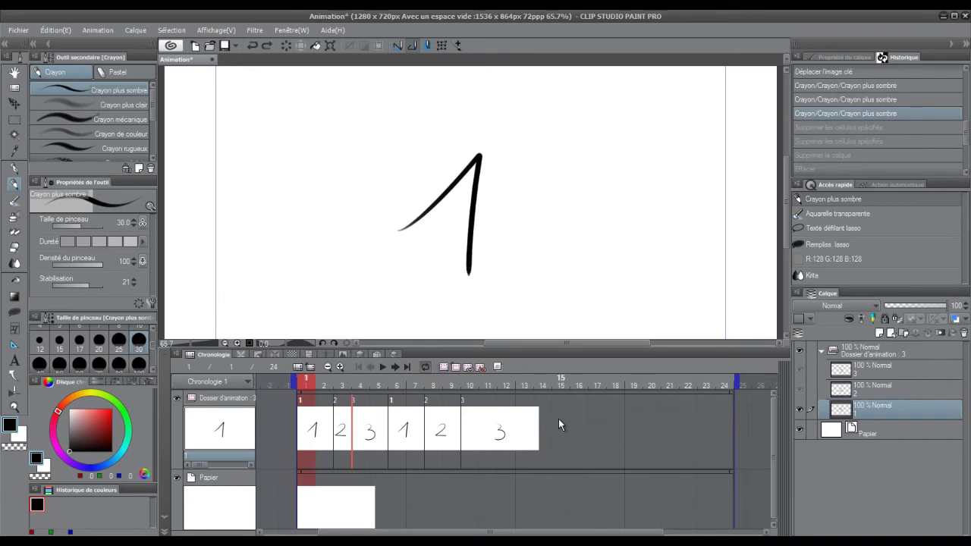
left_click(498, 367)
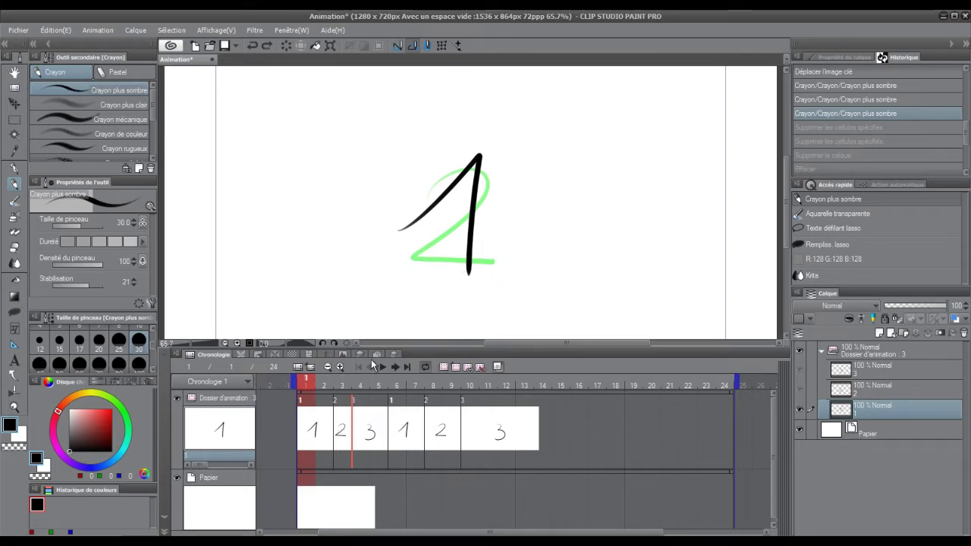
left_click(341, 382)
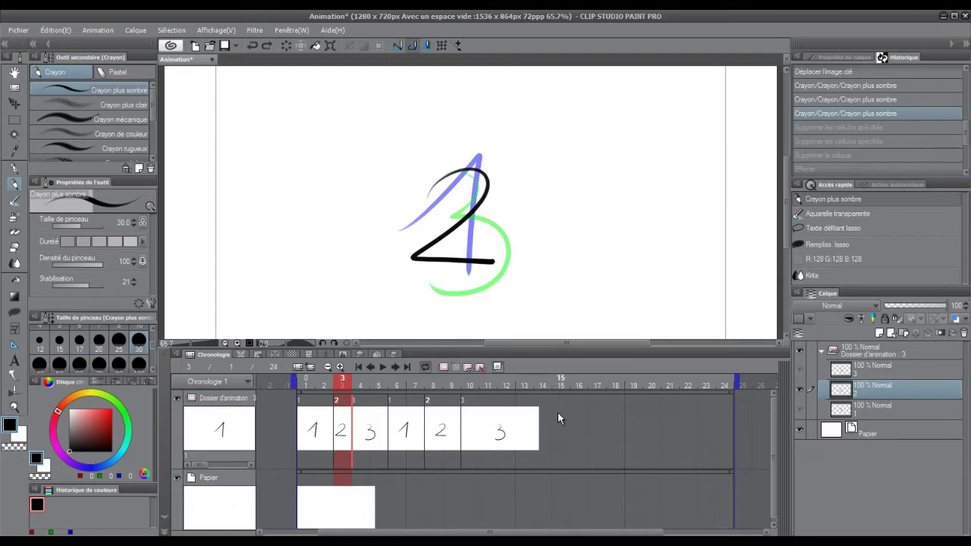
Step: Delete every keyframe after the first cel from the animation folder track and delete the cel layers 2 and 3
left_click_drag(564, 413, 334, 436)
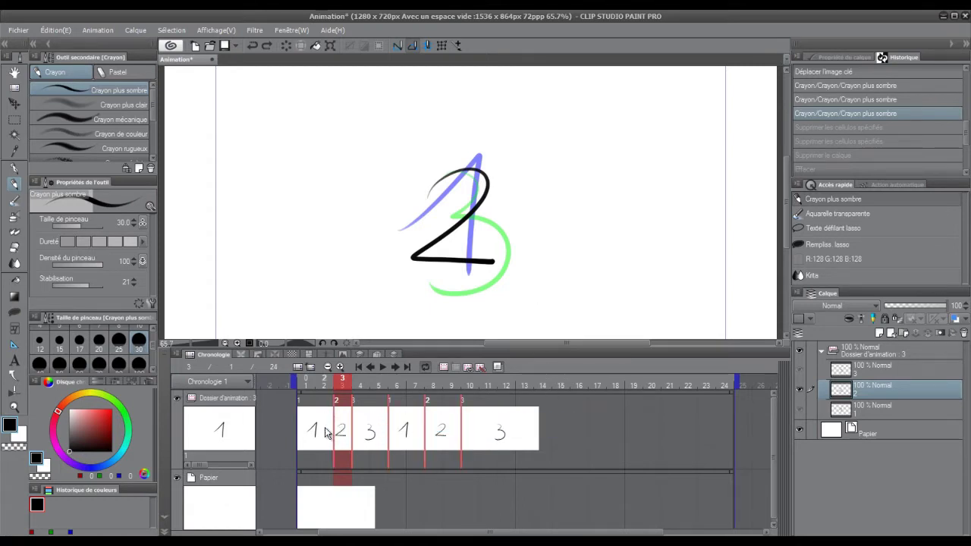
left_click(482, 366)
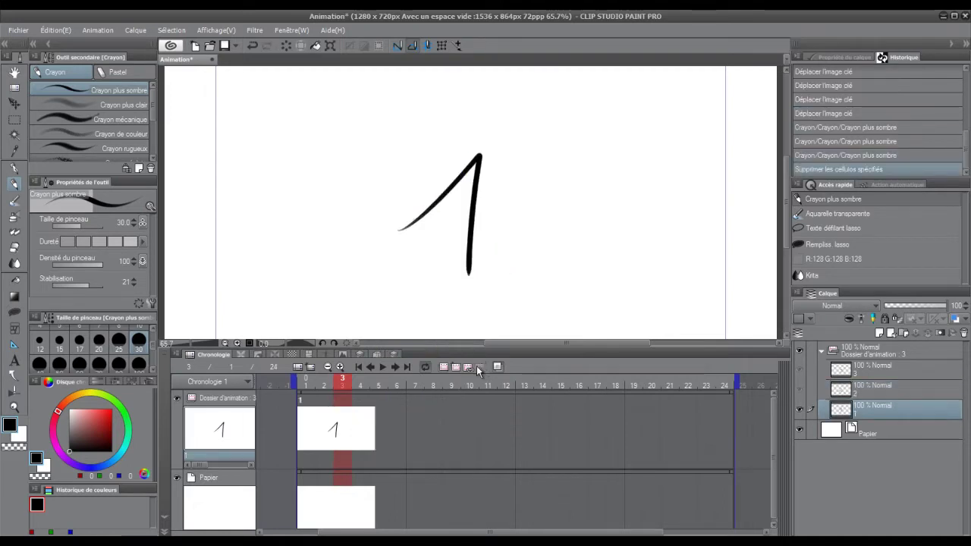
left_click(888, 372)
left_click(895, 385, "shift")
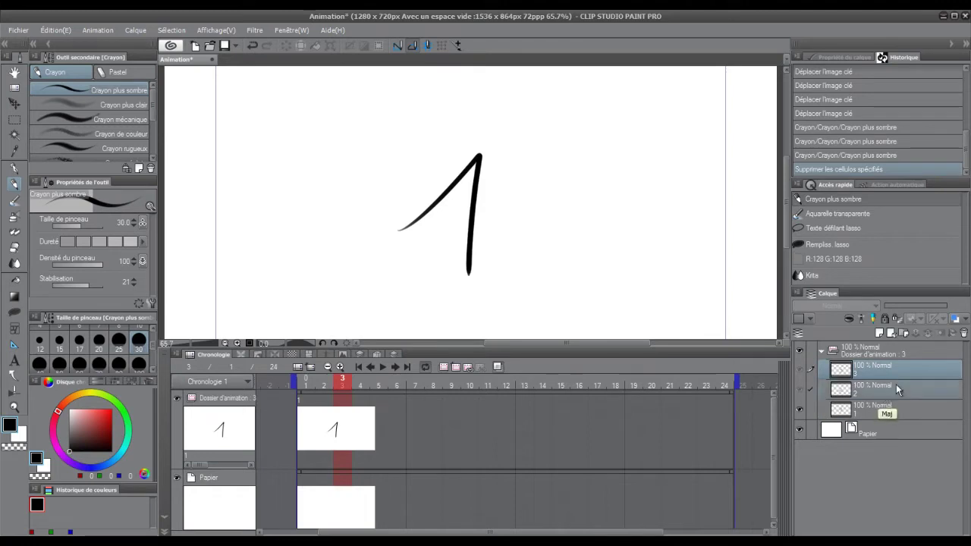
left_click(962, 334)
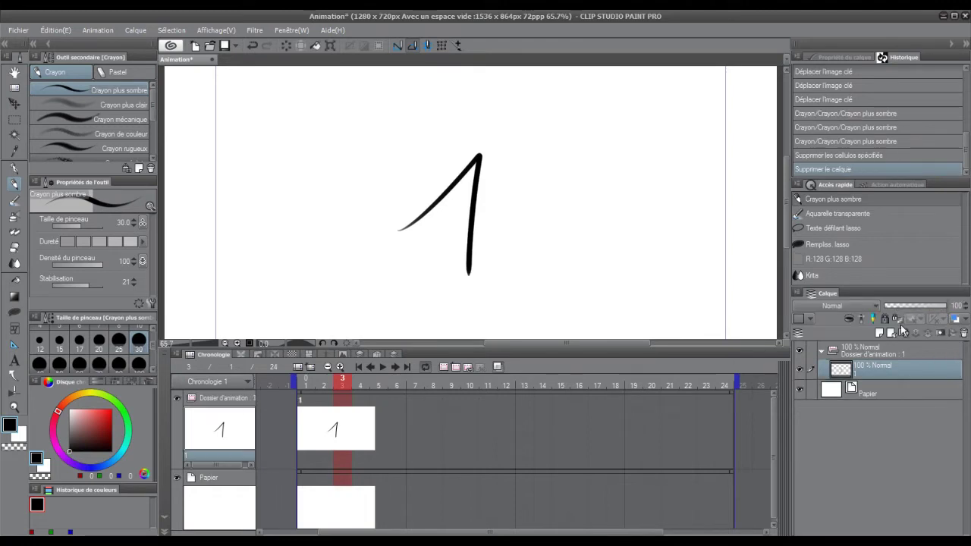
Step: Clear the drawn digit from cel 1 and draw a small circle near the upper-left area of the canvas frame
key("Delete")
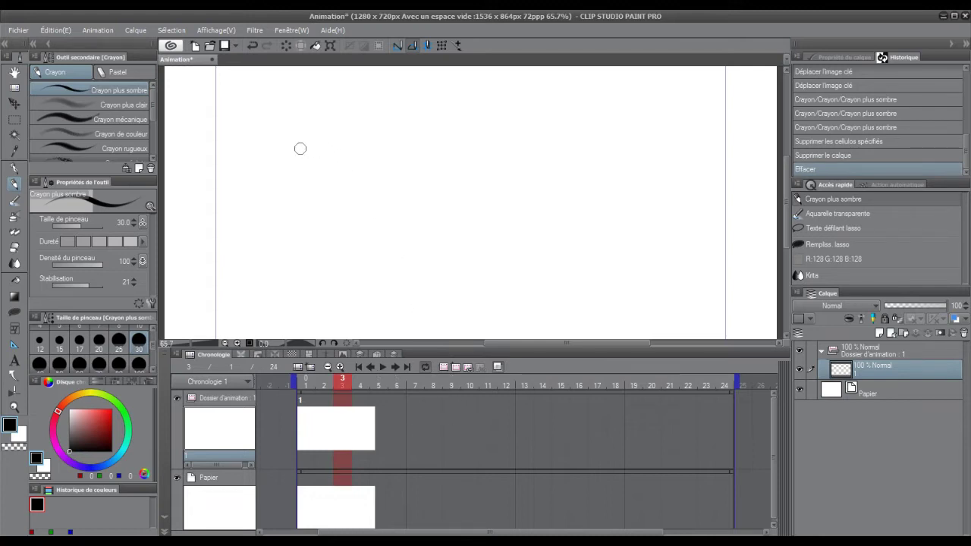
mouse_move(288, 152)
left_mouse_down()
mouse_move(321, 156)
mouse_move(310, 138)
left_mouse_up()
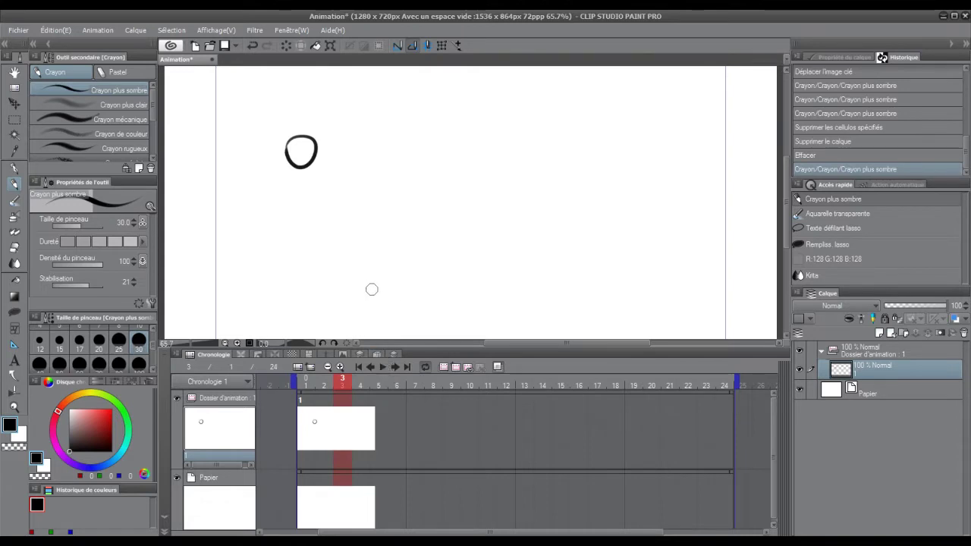
Step: Add a raster layer directly above the paper and draw a roughly horizontal ground line across the lower canvas
left_click(879, 393)
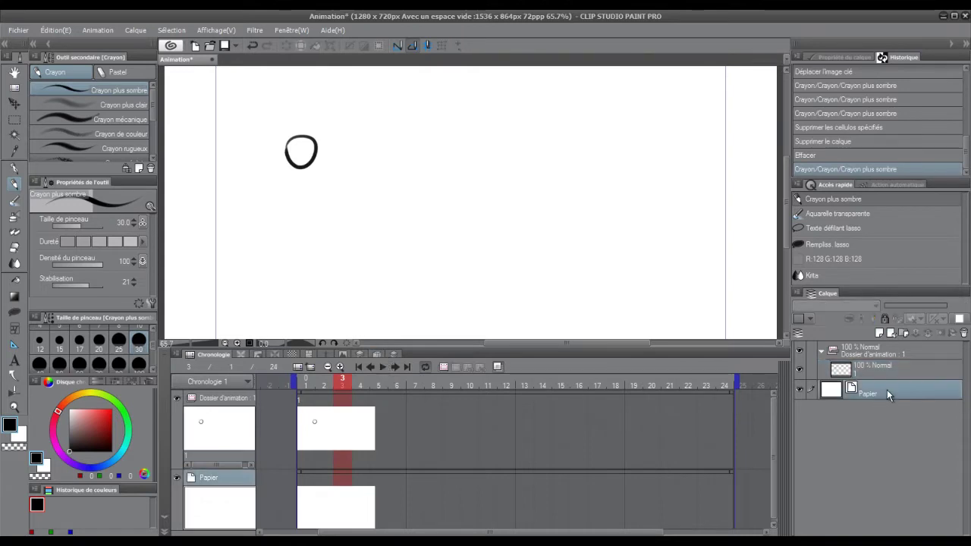
left_click(880, 333)
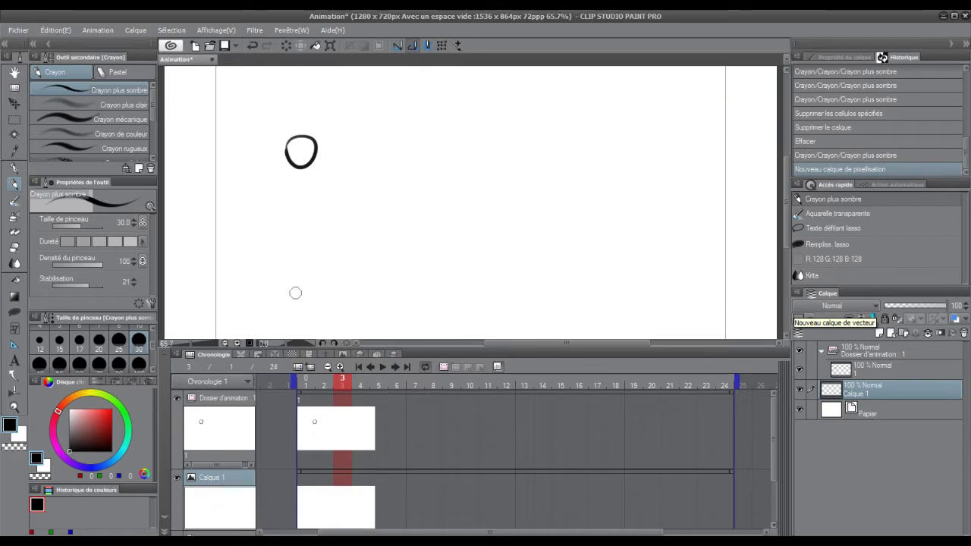
left_click_drag(243, 312, 657, 279)
key("ctrl+z")
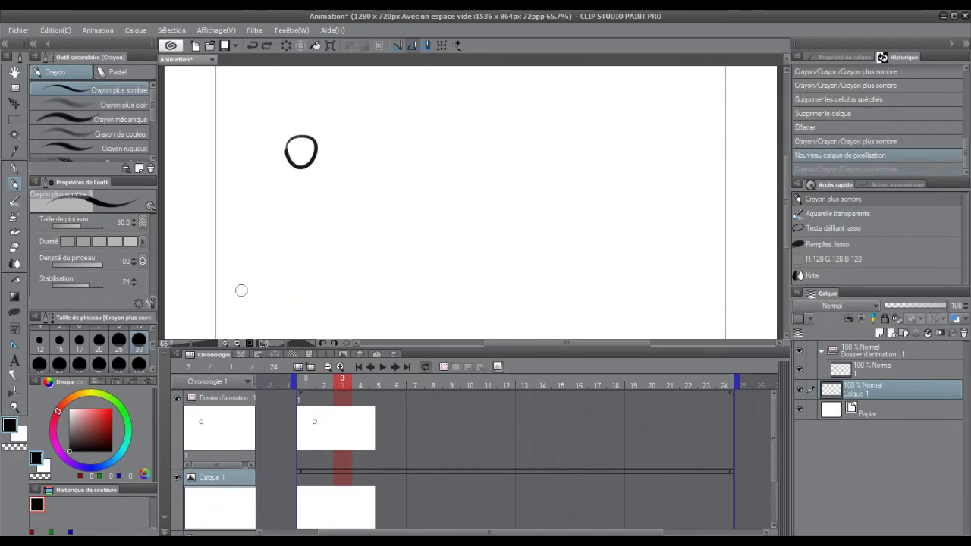
left_click_drag(241, 290, 628, 276)
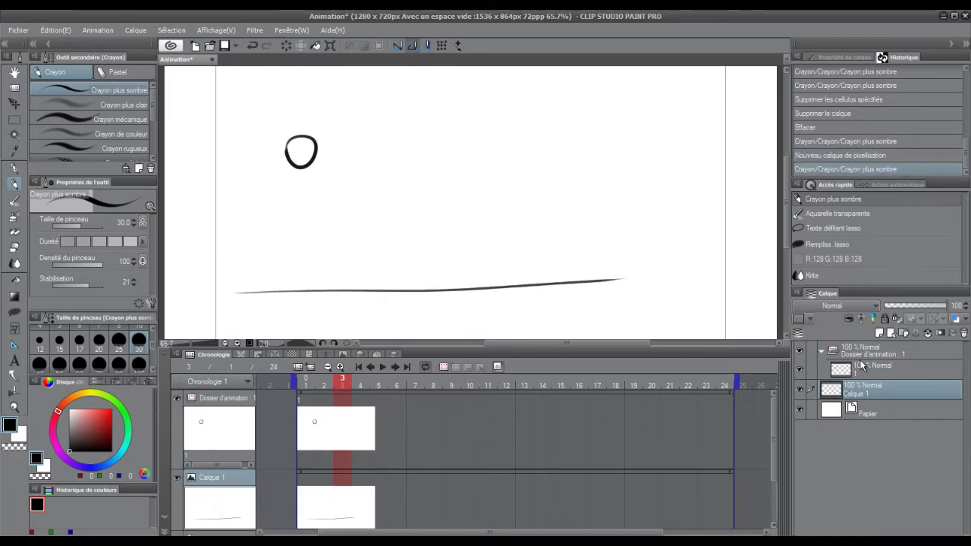
Step: Add animation cels 2 and 3 at frames 2 and 3, drawing the ball as a stretched oval progressively lower on each
left_click(861, 365)
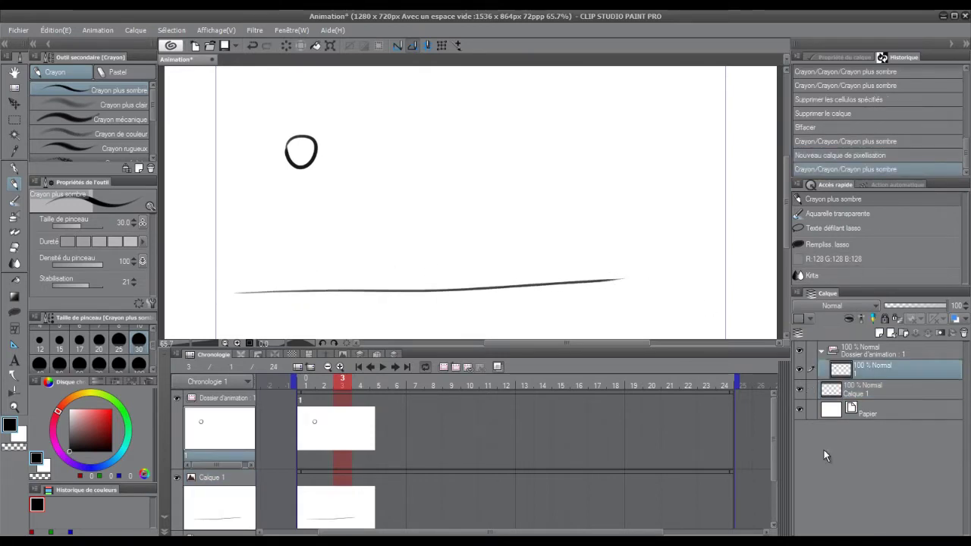
left_click(321, 385)
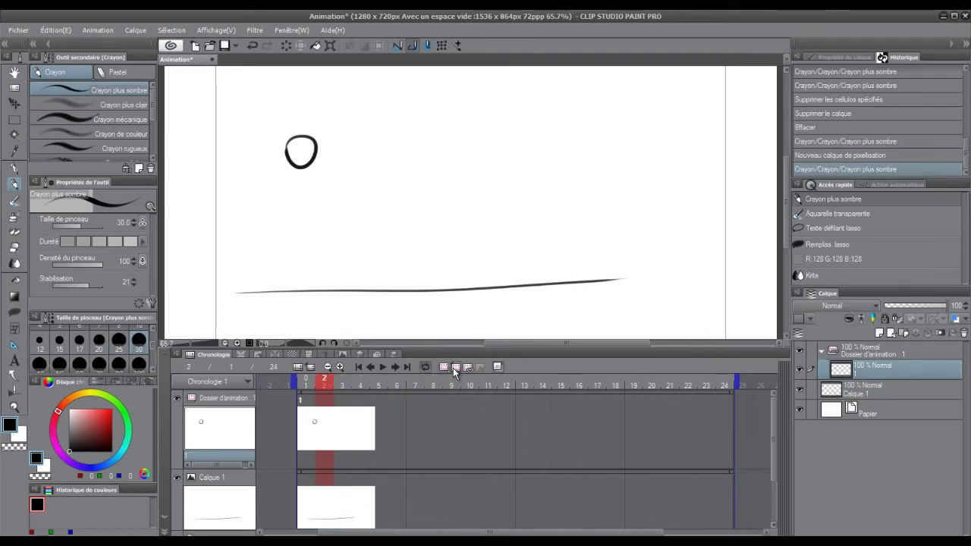
left_click(455, 368)
mouse_move(303, 180)
left_mouse_down()
mouse_move(323, 195)
mouse_move(310, 202)
mouse_move(305, 173)
left_mouse_up()
left_click(342, 385)
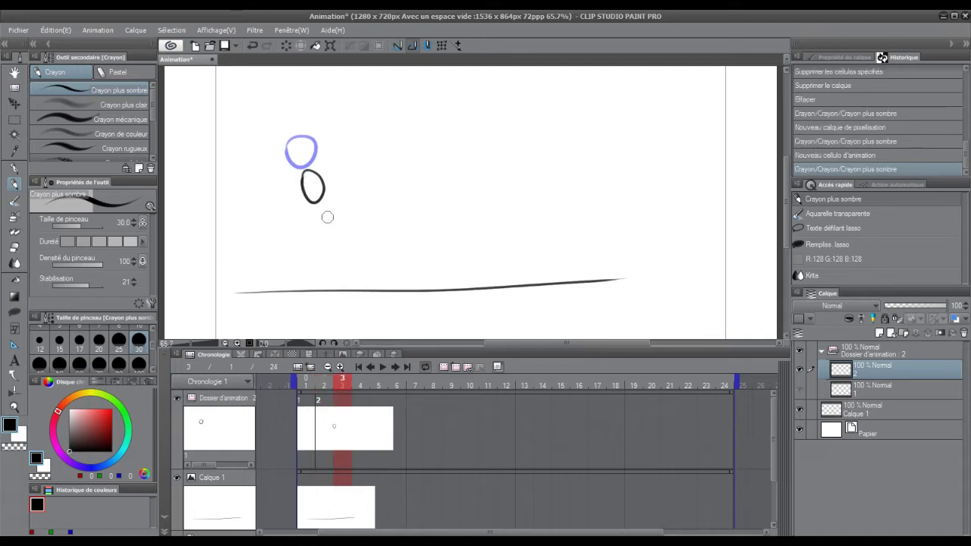
left_click(456, 367)
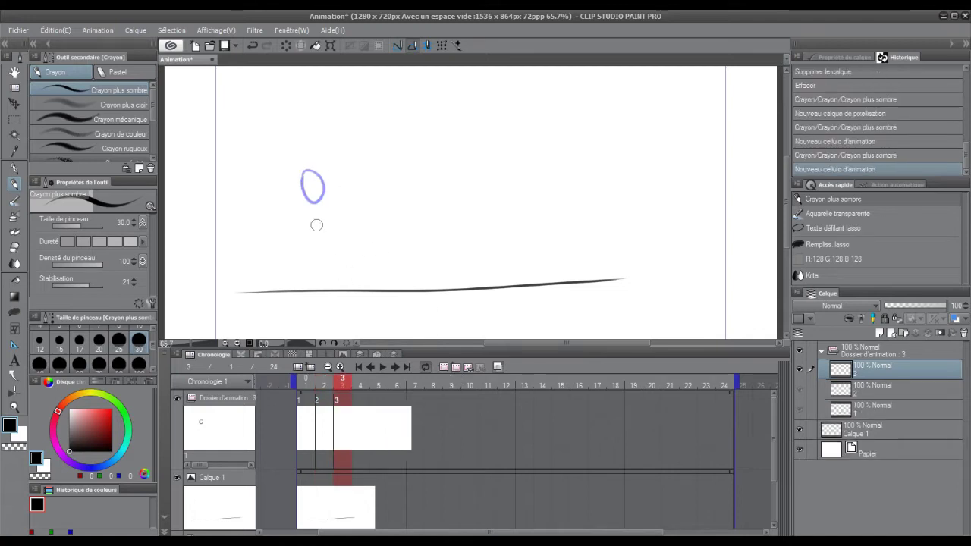
mouse_move(316, 221)
left_mouse_down()
mouse_move(338, 232)
mouse_move(319, 208)
left_mouse_up()
Step: Add cels 4 and 5 at frames 4 and 5, drawing the ball just above the ground and then slightly flattened on it
left_click(363, 385)
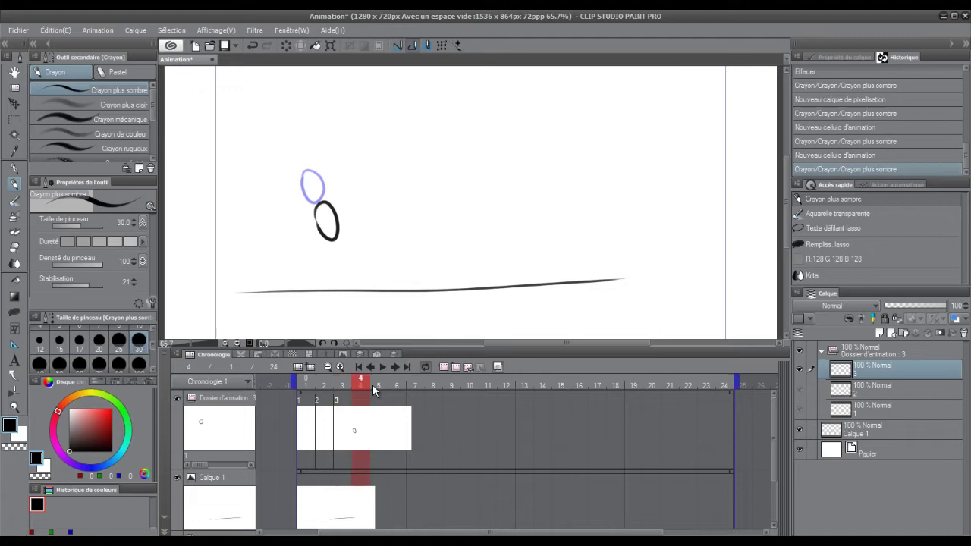
left_click(455, 367)
mouse_move(339, 250)
left_mouse_down()
mouse_move(349, 245)
mouse_move(345, 258)
left_mouse_up()
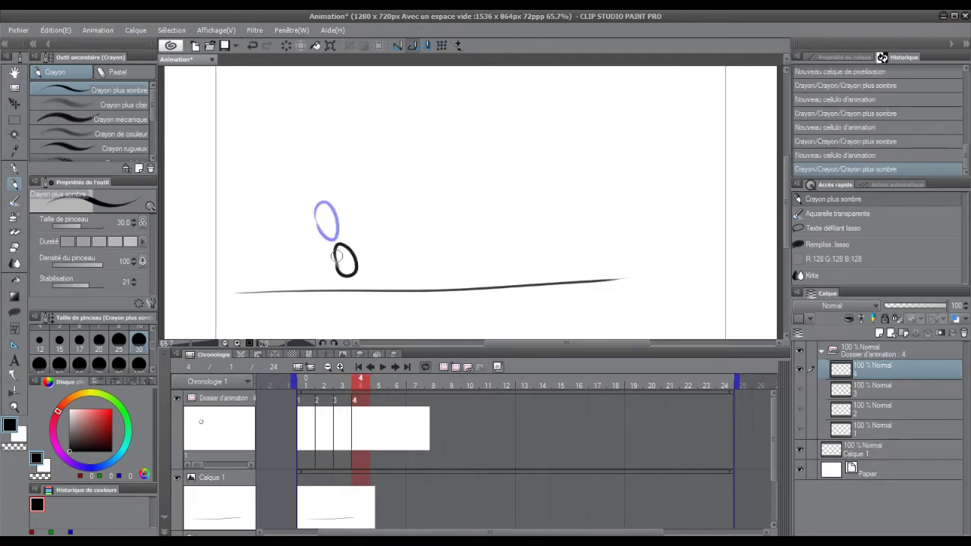
left_click(377, 386)
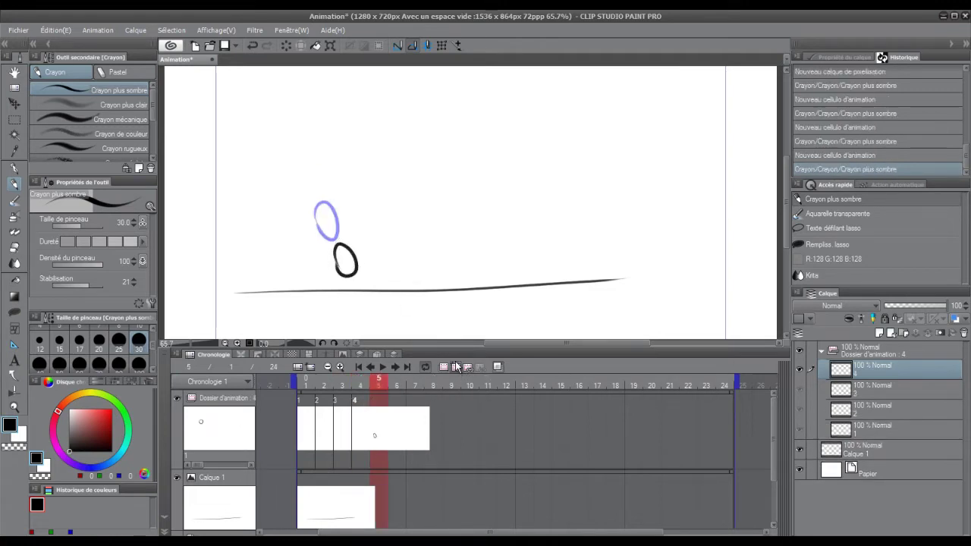
left_click(467, 369)
mouse_move(347, 285)
left_mouse_down()
mouse_move(376, 278)
mouse_move(351, 283)
left_mouse_up()
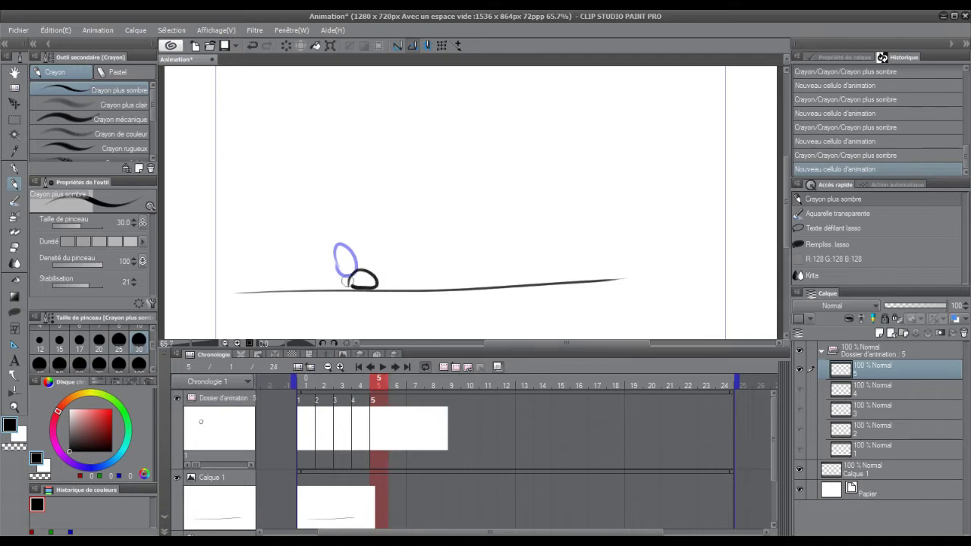
Step: Add cels 6 and 7 at frames 6 and 7, drawing the ball fully squashed and then round again on the ground
left_click(397, 385)
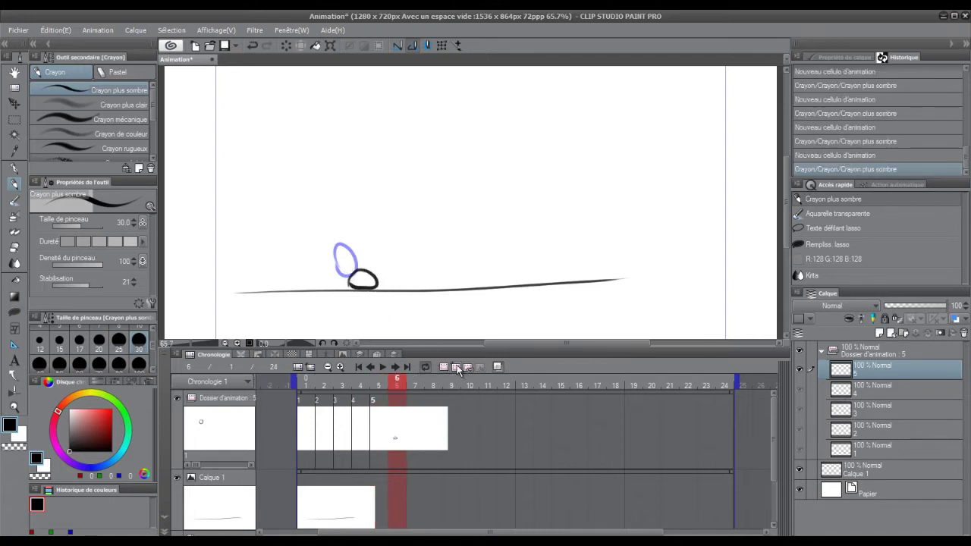
left_click(466, 367)
mouse_move(349, 284)
left_mouse_down()
mouse_move(375, 282)
mouse_move(349, 285)
left_mouse_up()
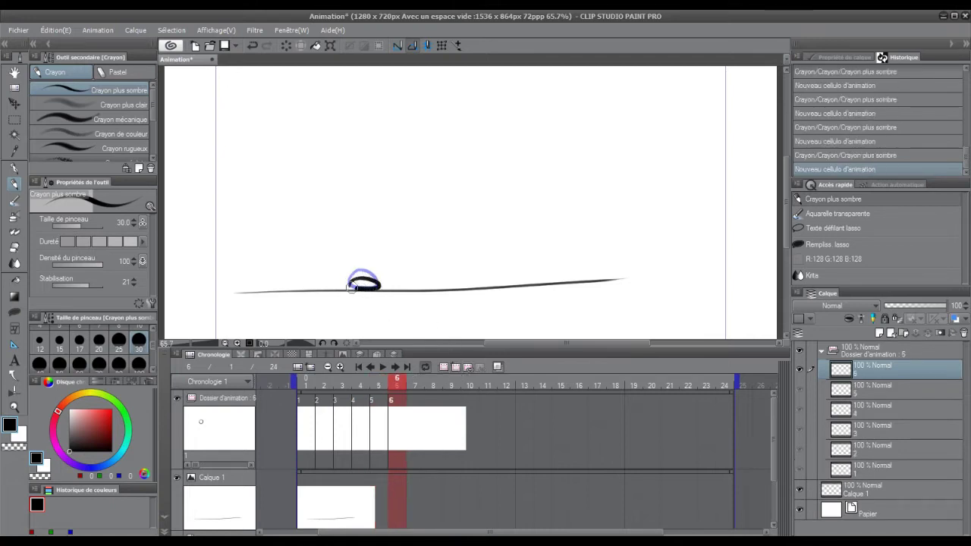
left_click(415, 385)
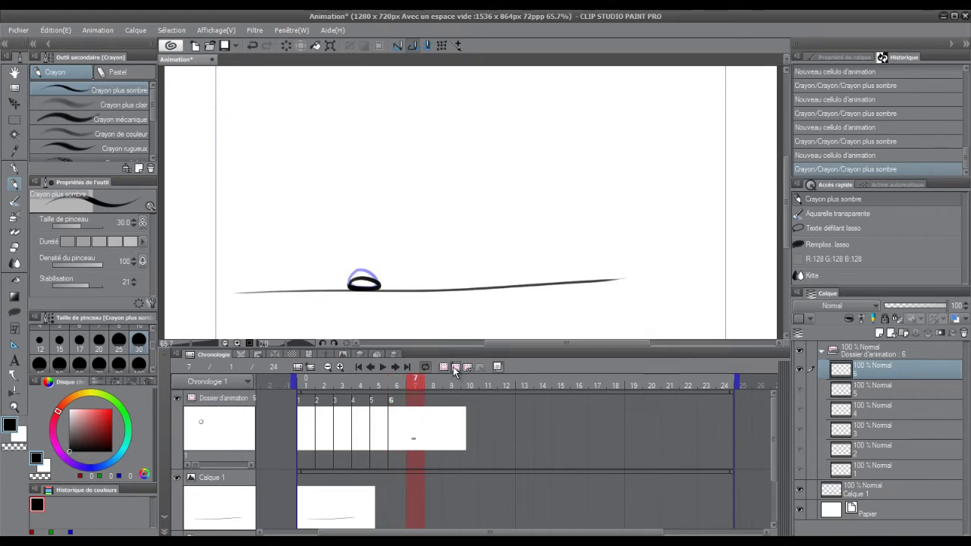
left_click(456, 367)
mouse_move(355, 287)
left_mouse_down()
mouse_move(363, 265)
mouse_move(376, 264)
mouse_move(358, 285)
left_mouse_up()
Step: Add cels 8 and 9 at frames 8 and 9, drawing the ball as a narrow slanted oval rising to the right
left_click(432, 387)
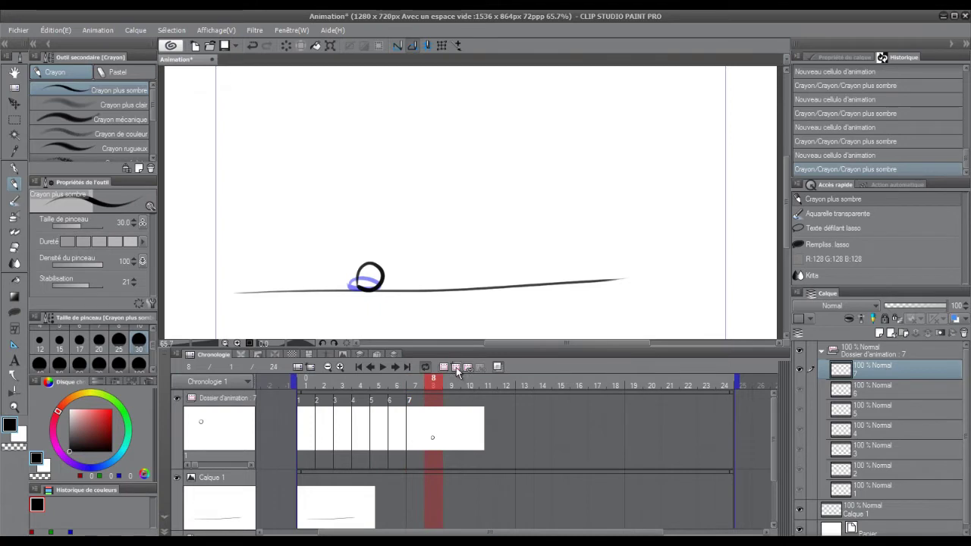
left_click(455, 367)
mouse_move(377, 242)
left_mouse_down()
mouse_move(385, 265)
mouse_move(393, 234)
left_mouse_up()
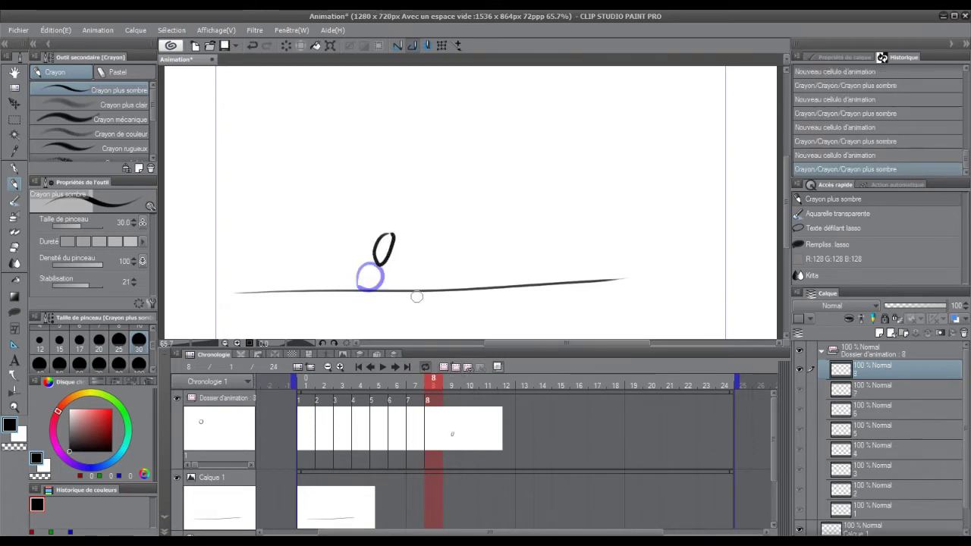
left_click(452, 385)
left_click(456, 367)
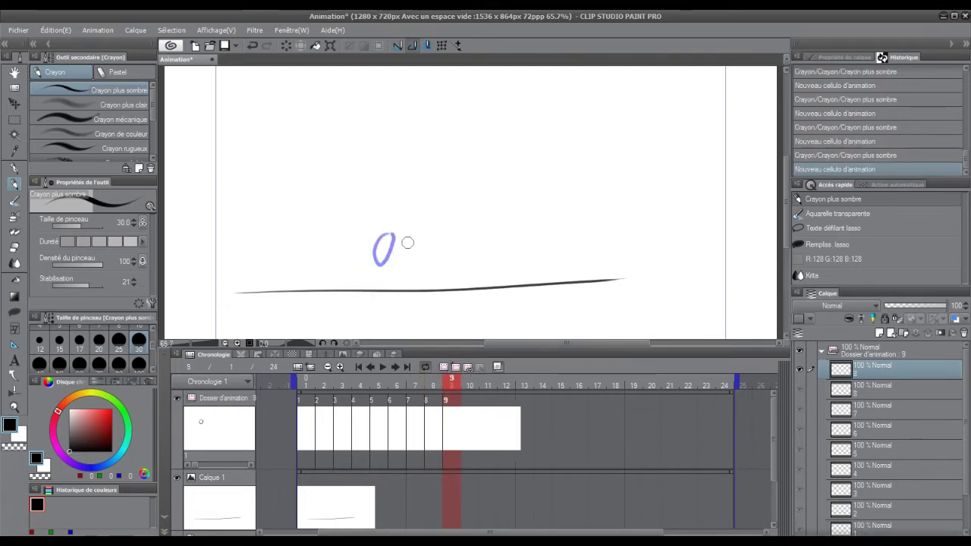
mouse_move(392, 210)
left_mouse_down()
mouse_move(416, 171)
mouse_move(413, 184)
left_mouse_up()
Step: Add cels 10 to 12 at frames 10 to 12, drawing the slanted ball higher and further right on each
left_click(470, 385)
left_click(456, 367)
left_click(486, 384)
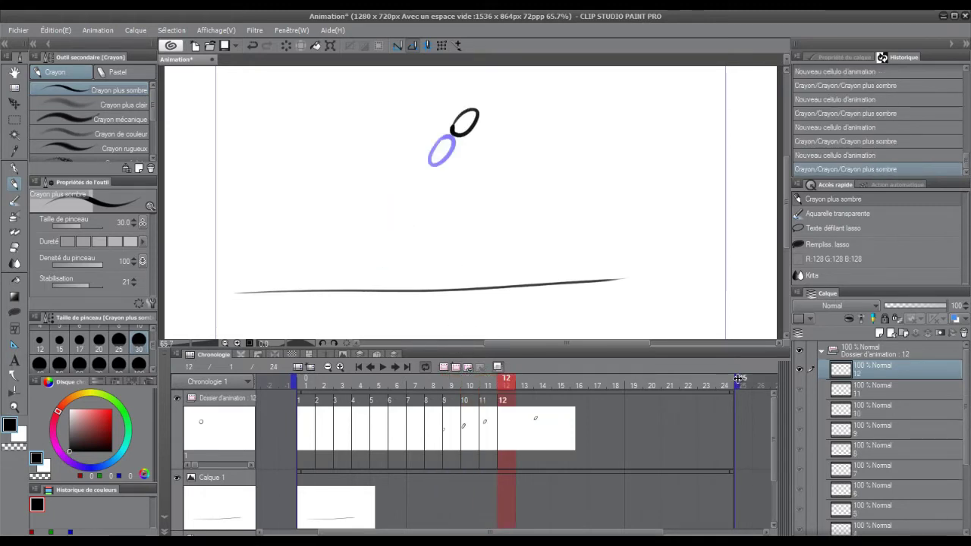
Step: Shorten the timeline to end at frame 12 and play back the bouncing ball animation
left_click_drag(737, 378, 525, 383)
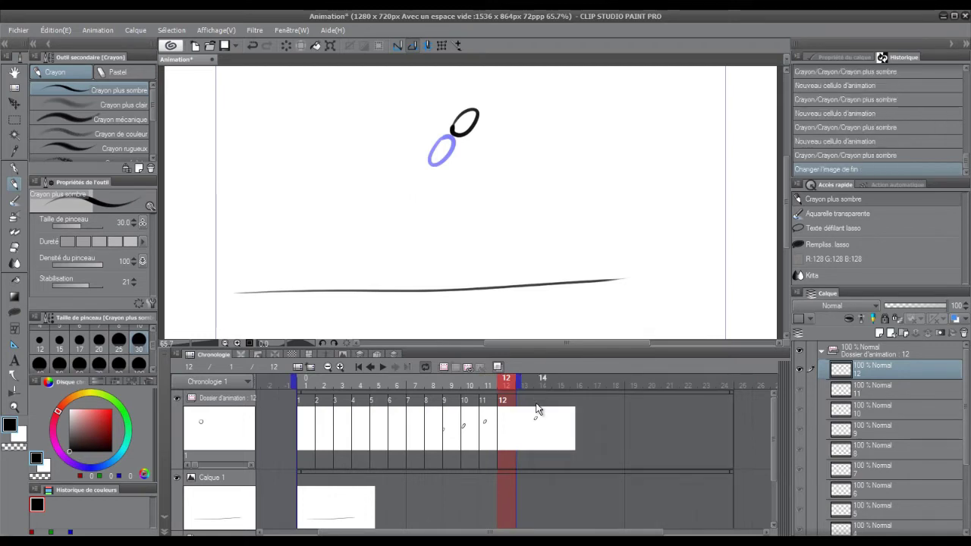
left_click(382, 367)
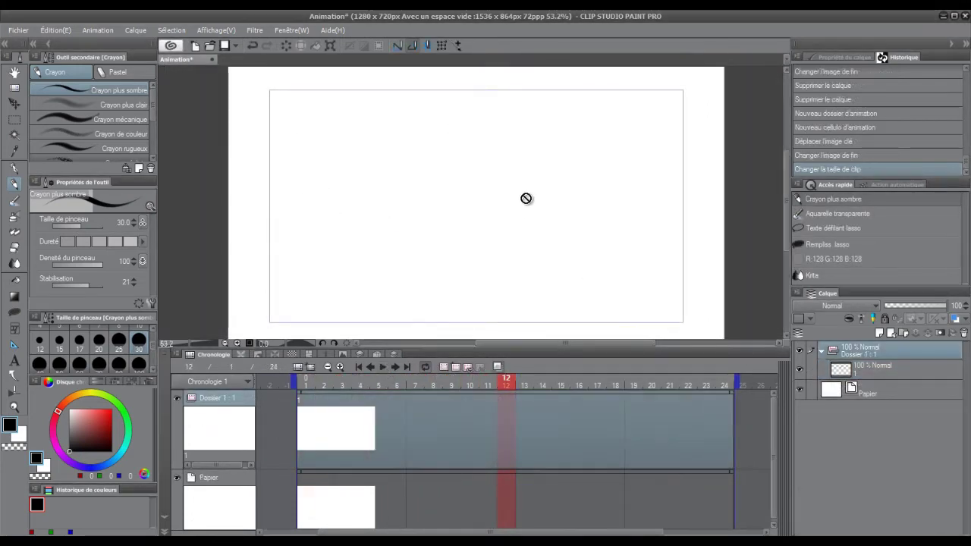
Step: Import the movie file "magie" into the animation document and dismiss the file object notice
left_click(18, 31)
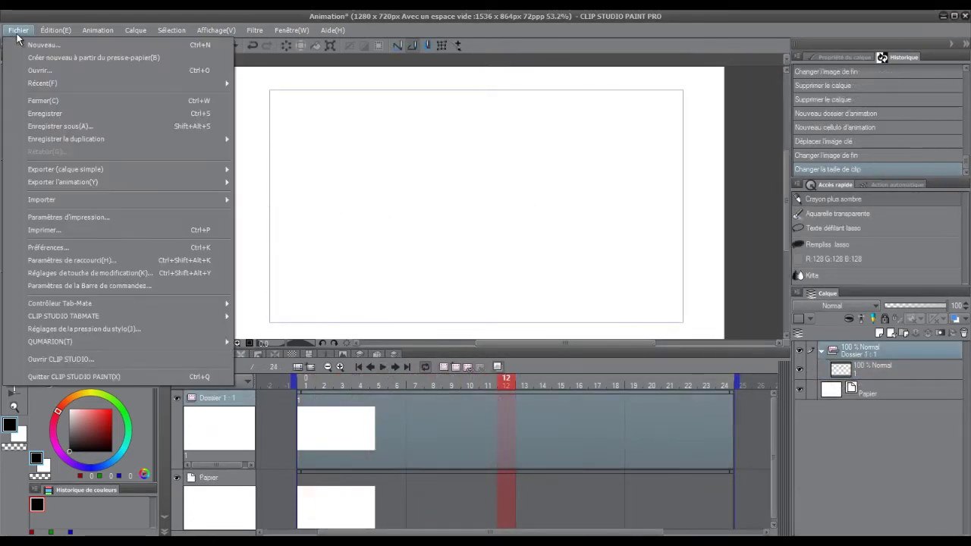
mouse_move(125, 202)
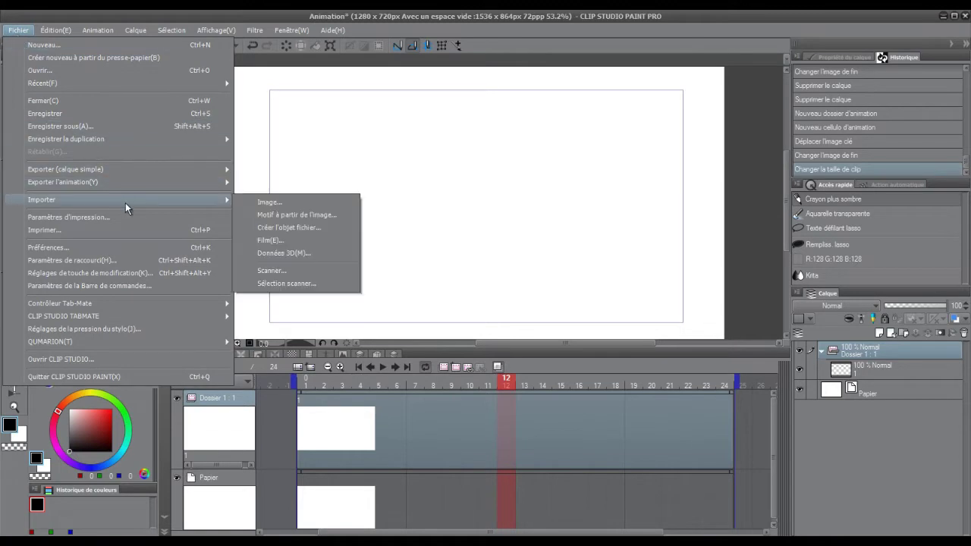
left_click(301, 241)
left_click(154, 90)
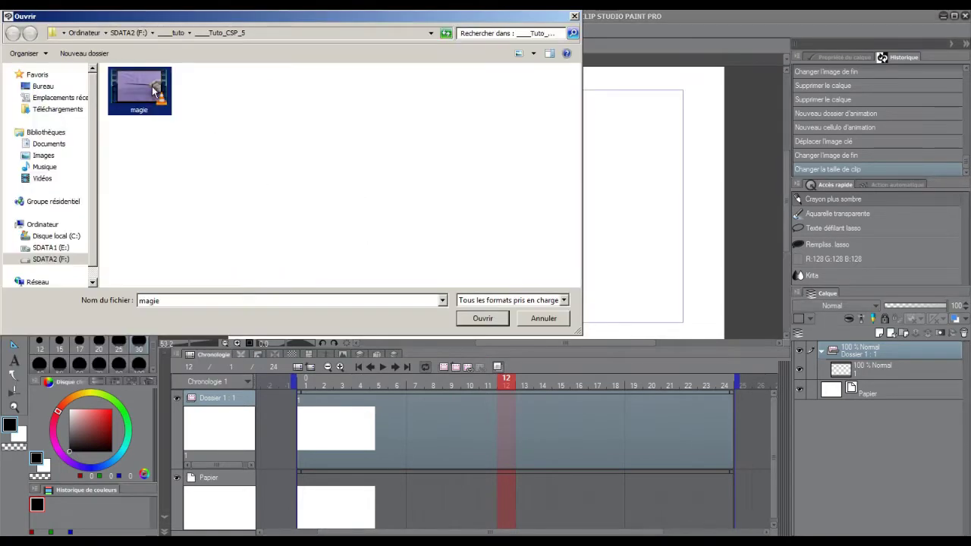
left_click(476, 317)
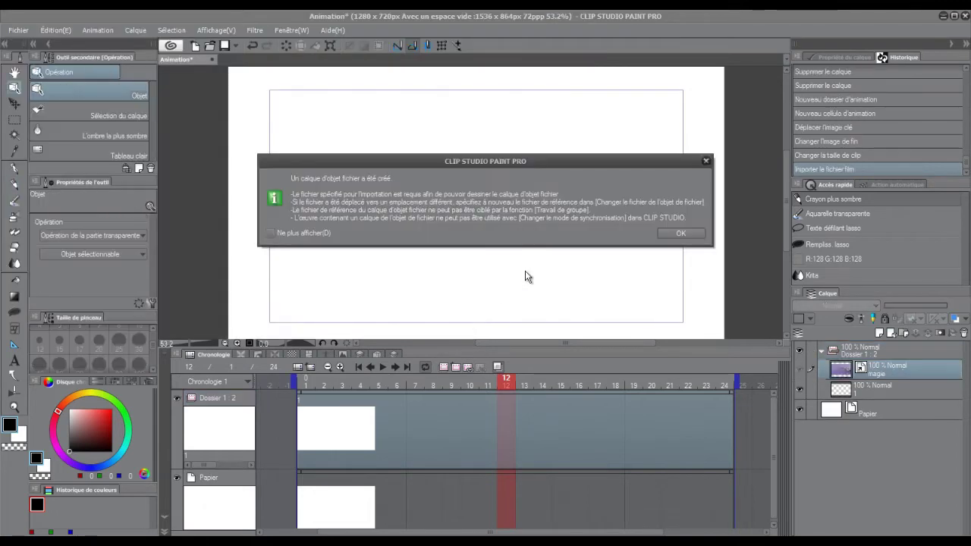
left_click(680, 233)
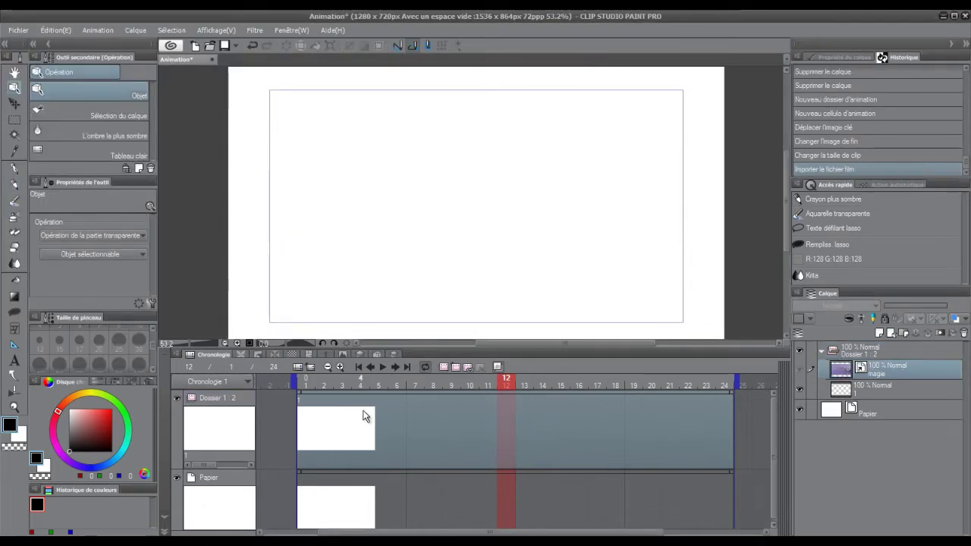
Step: Move the magie layer out of the animation folder to just above the paper, and shift its clip to cover the timeline's start
scroll(407, 407, "down", 1)
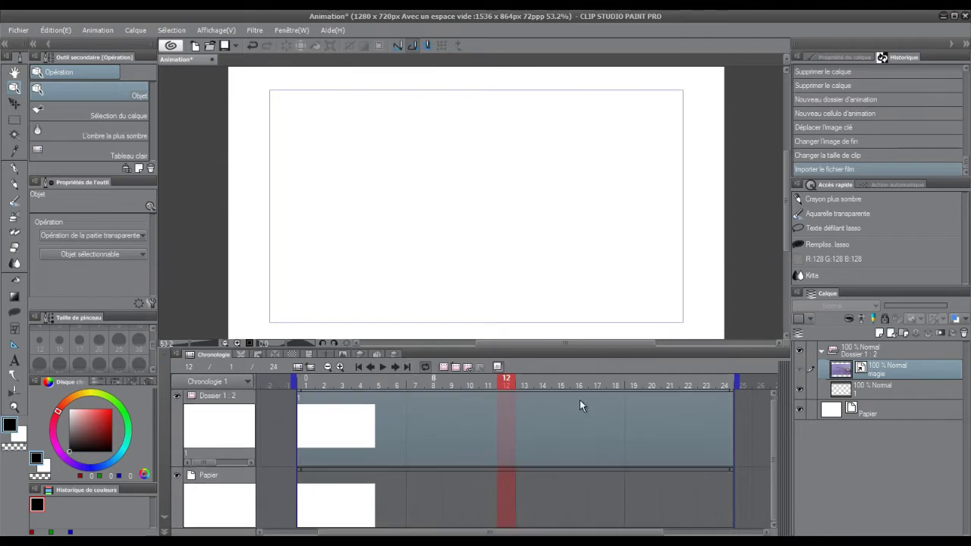
left_click_drag(891, 384, 894, 407)
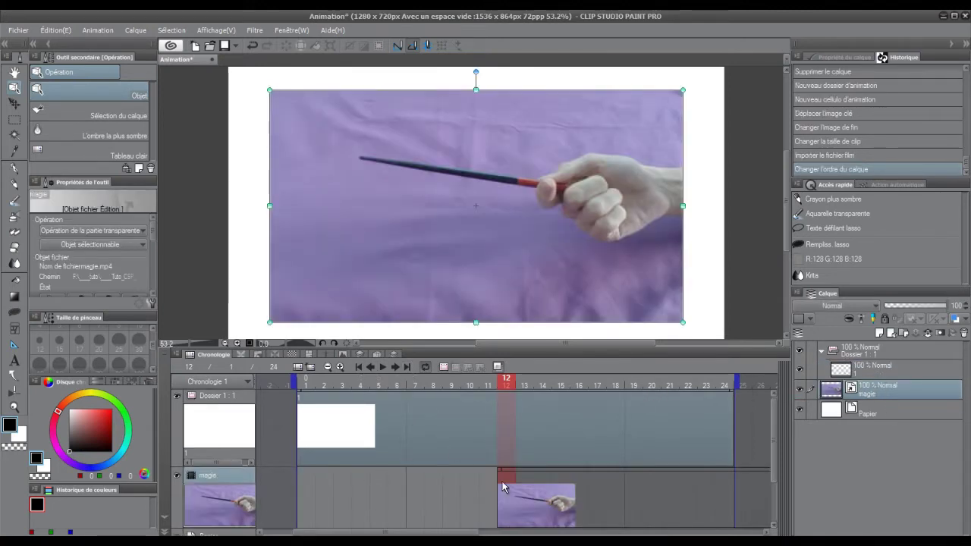
left_click_drag(551, 470, 291, 464)
Step: Scrub through the imported magie video, play it back from the beginning and stop playback
left_click_drag(561, 382, 656, 378)
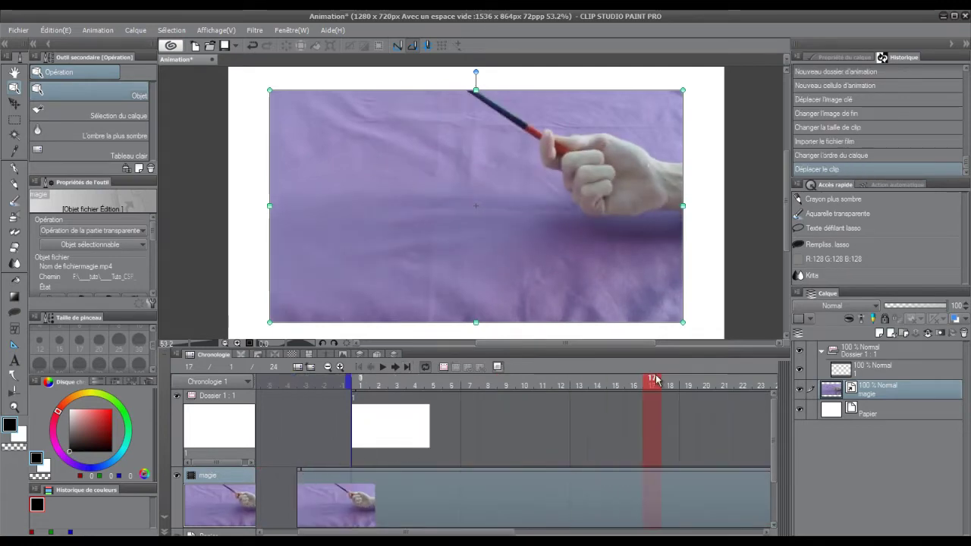
left_click(380, 384)
left_click(382, 367)
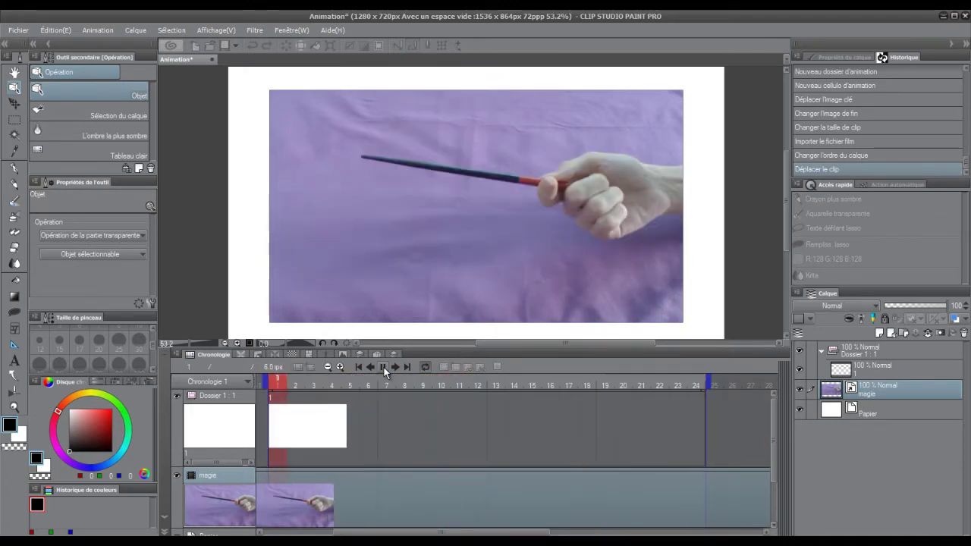
left_click(384, 367)
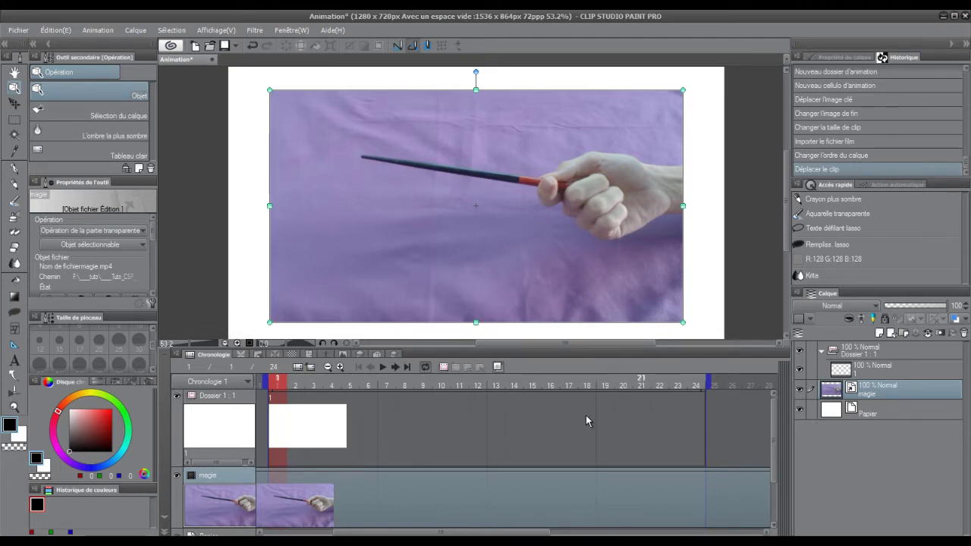
Step: Create a merged copy of the visible layers above cel 1 in the Dossier 1 folder at frame 1, and advance to frame 2
left_click(276, 416)
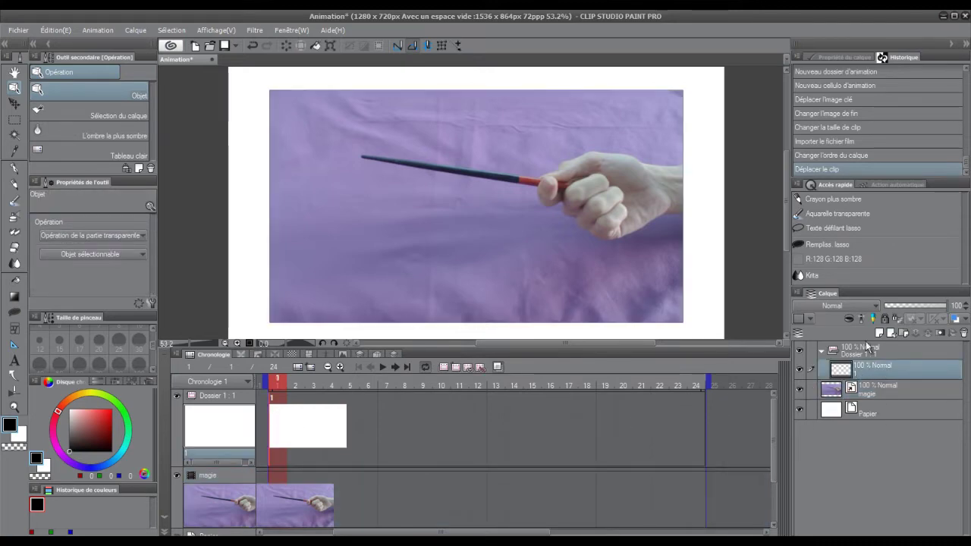
left_click(796, 292)
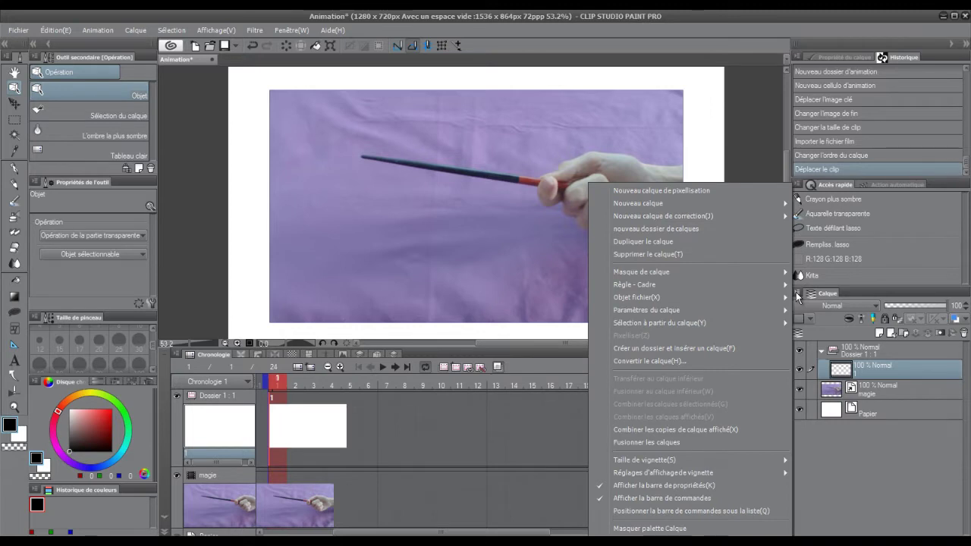
left_click(717, 429)
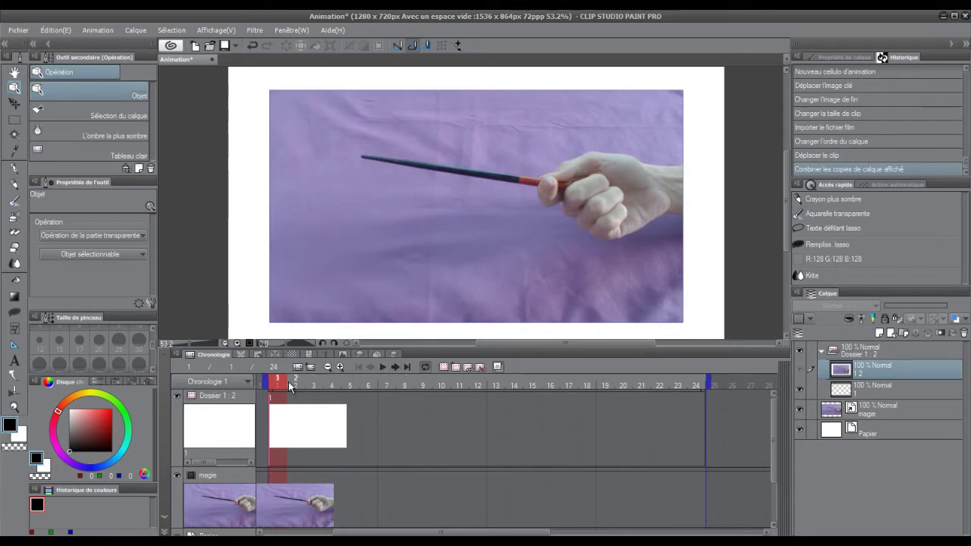
left_click(394, 367)
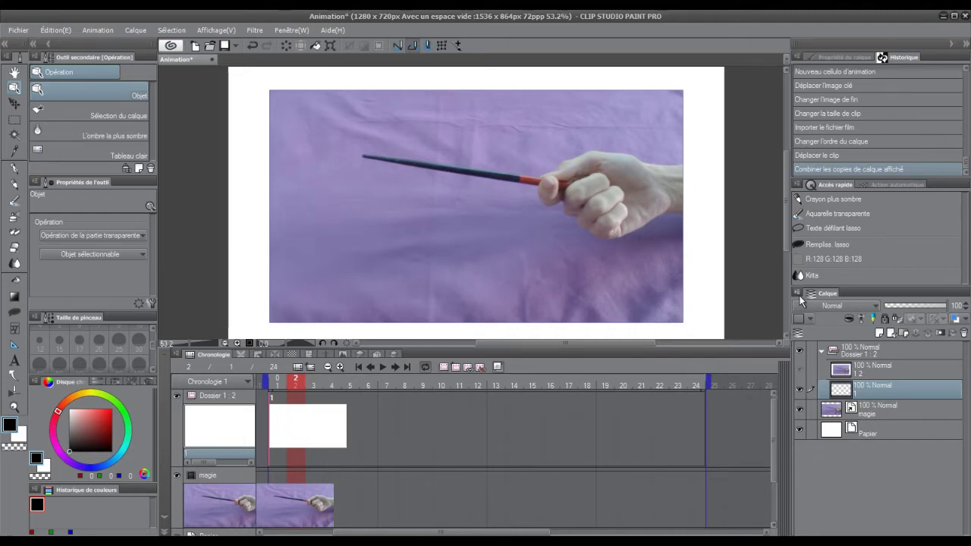
Step: Delete the merged copy layer 1 2 from the Dossier 1 folder
left_click(881, 370)
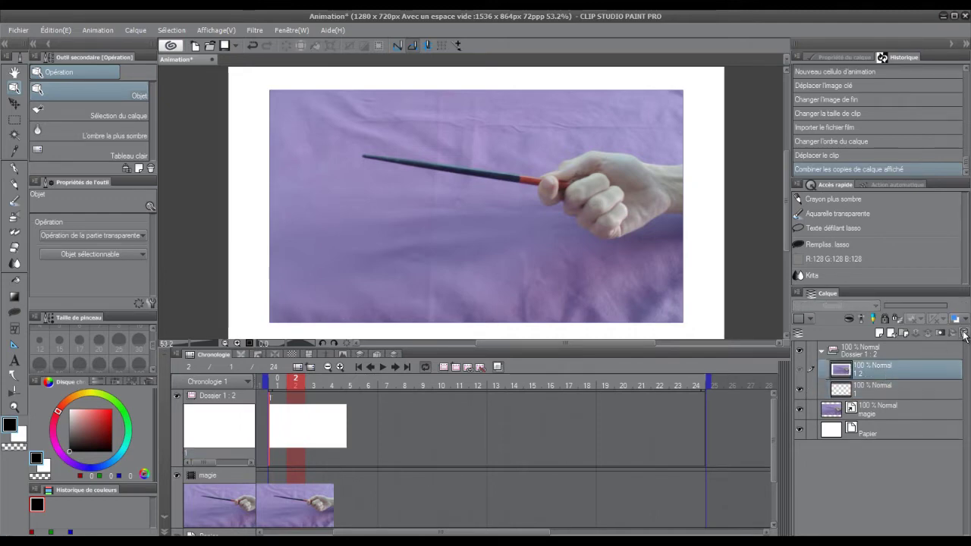
left_click(963, 334)
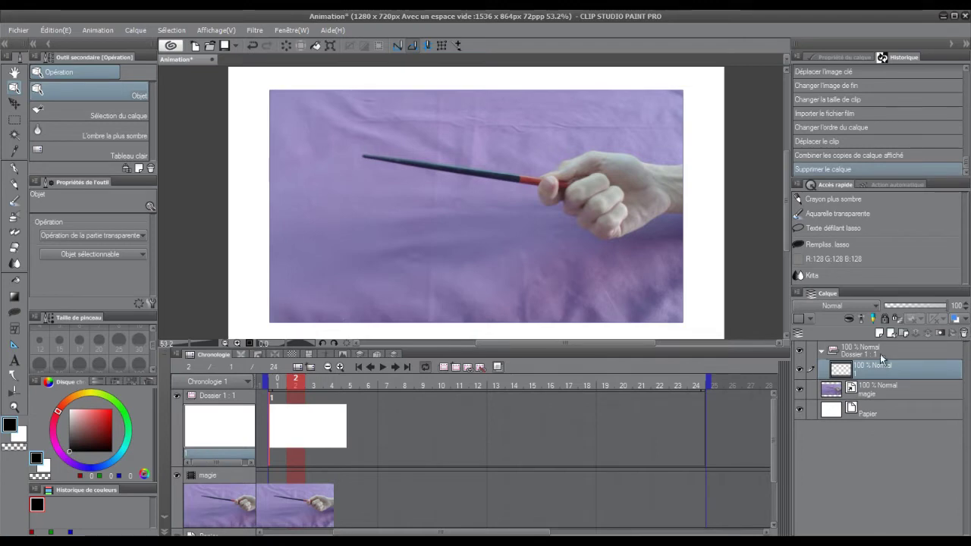
Step: Create a new auto action named CreaImgVideo in the Tuto set
left_click(895, 185)
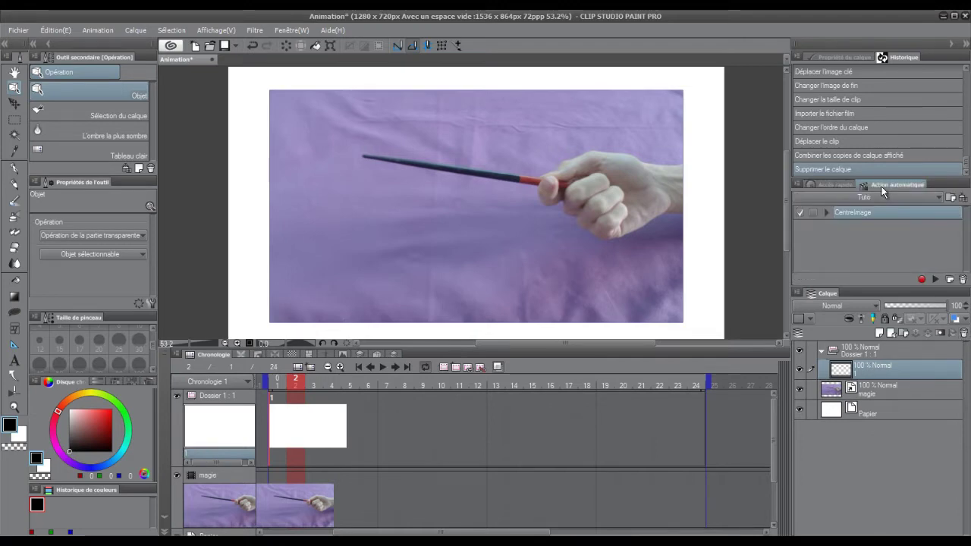
left_click(951, 279)
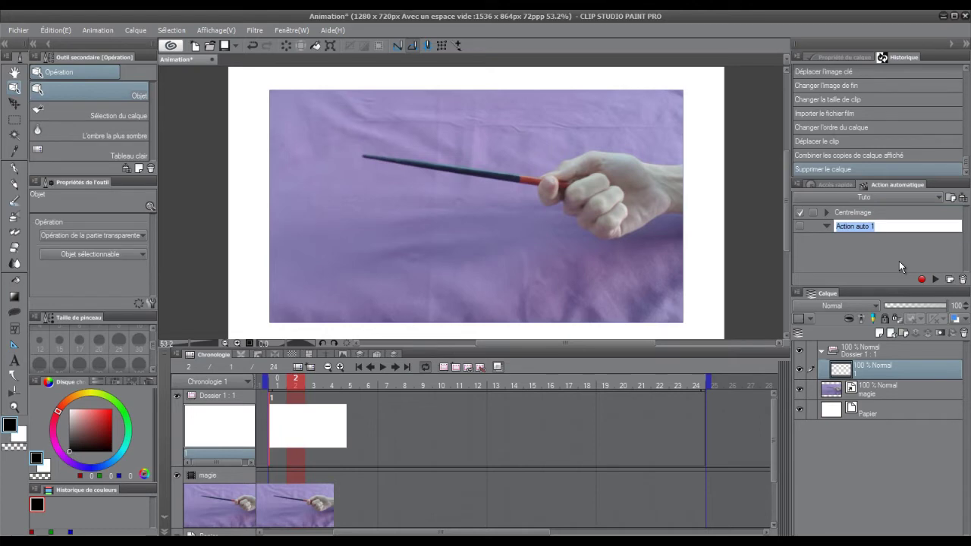
type("CreaIm")
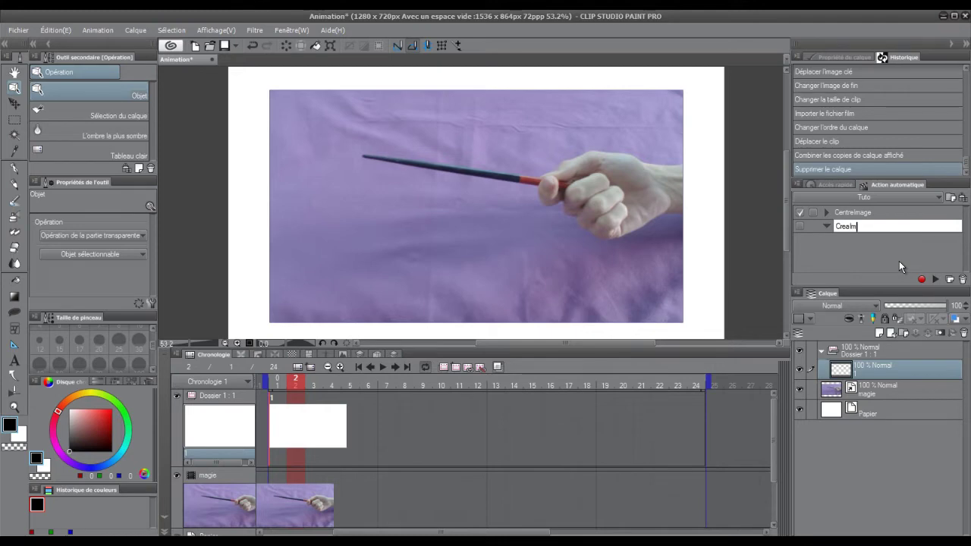
type("gViedeo")
key("Return")
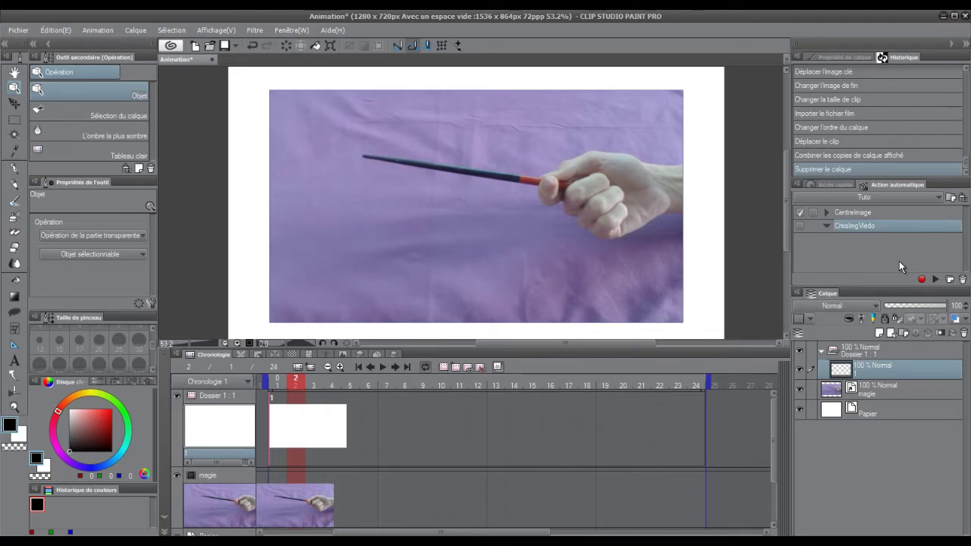
double_click(873, 223)
left_click(866, 225)
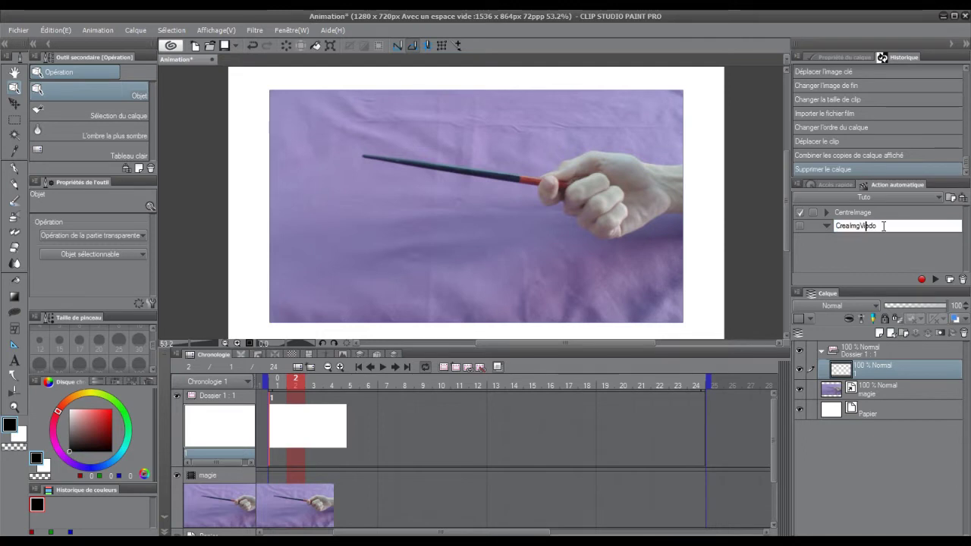
key("Delete")
key("Right")
type("e")
key("Return")
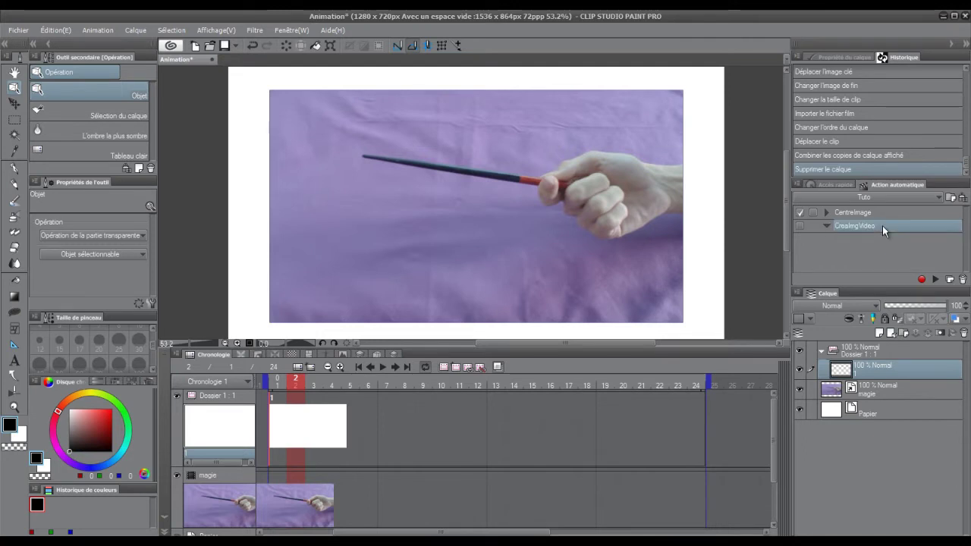
Step: Record the CreaImgVideo action with merging a copy of the visible layers followed by advancing to the next frame, and stop recording
left_click(921, 280)
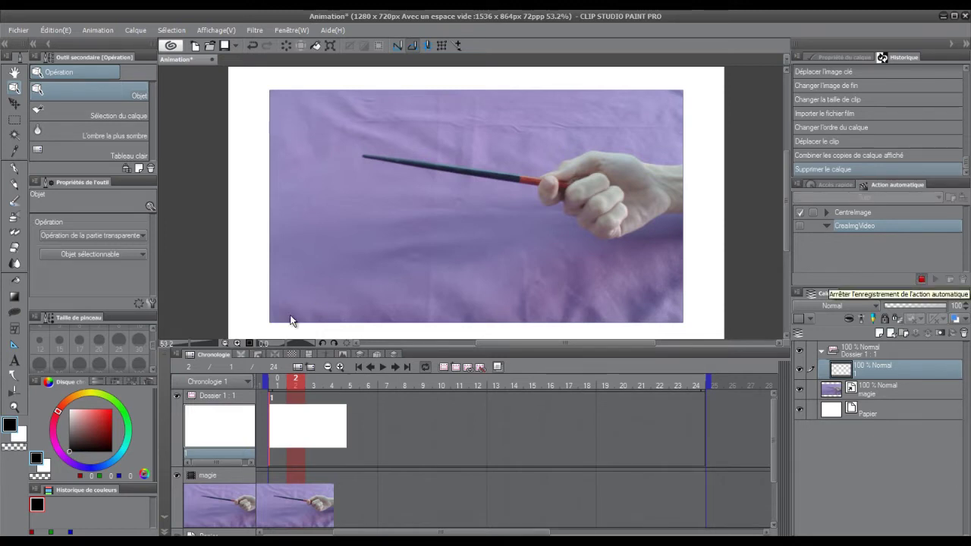
left_click(797, 295)
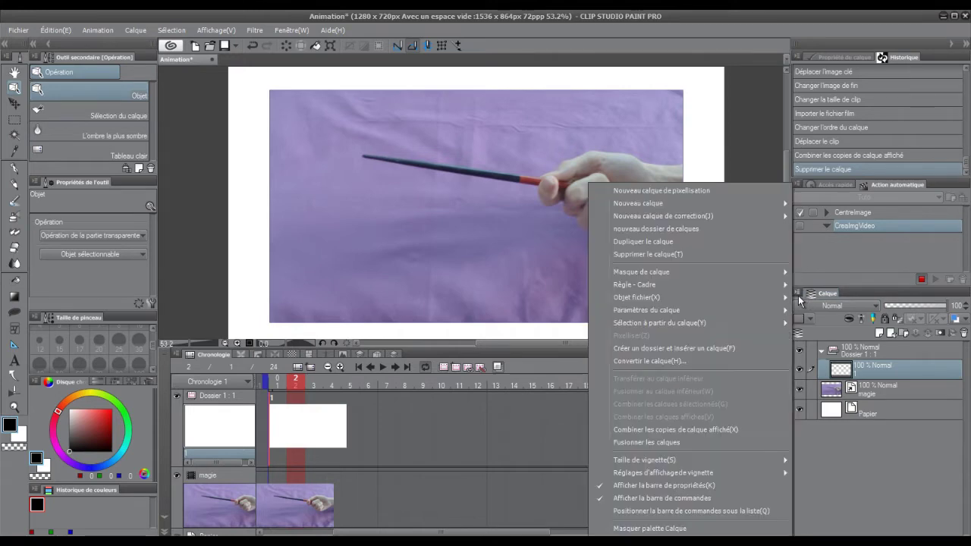
left_click(714, 431)
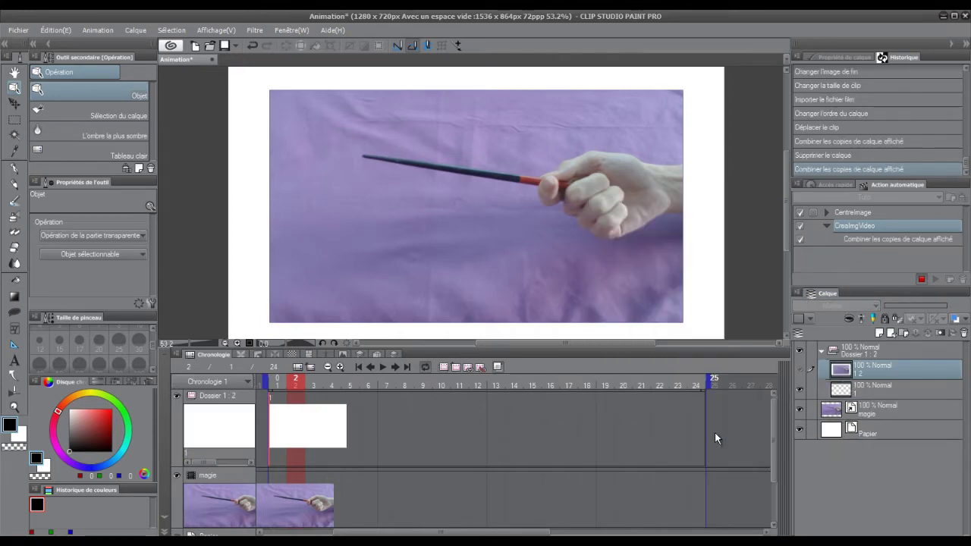
left_click(395, 367)
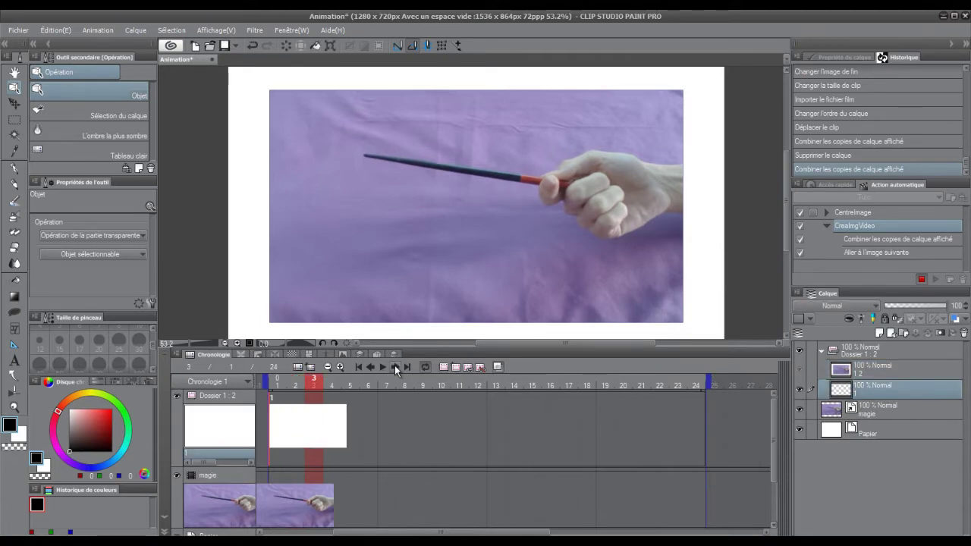
left_click(919, 275)
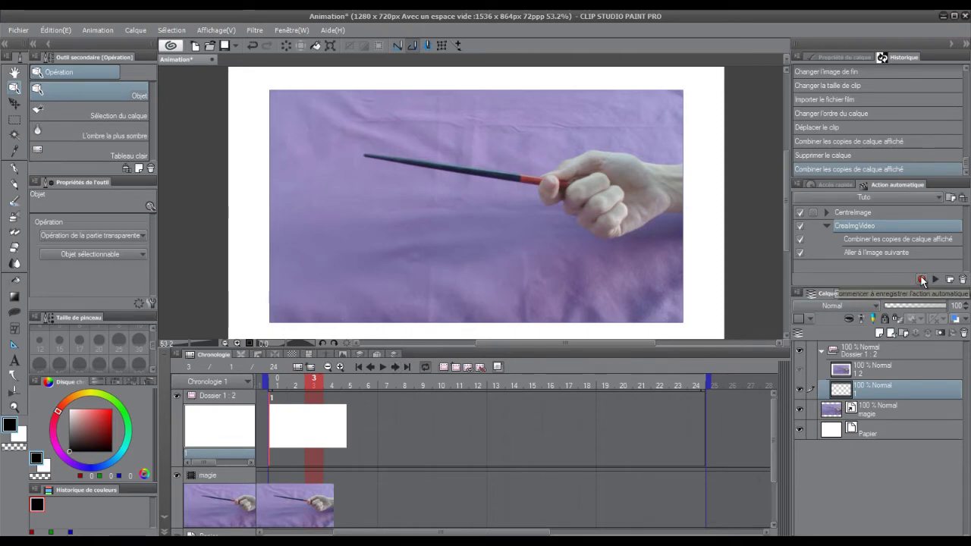
Step: Delete the merged copy 1 2 made during recording and return the timeline to frame 1
left_click(881, 373)
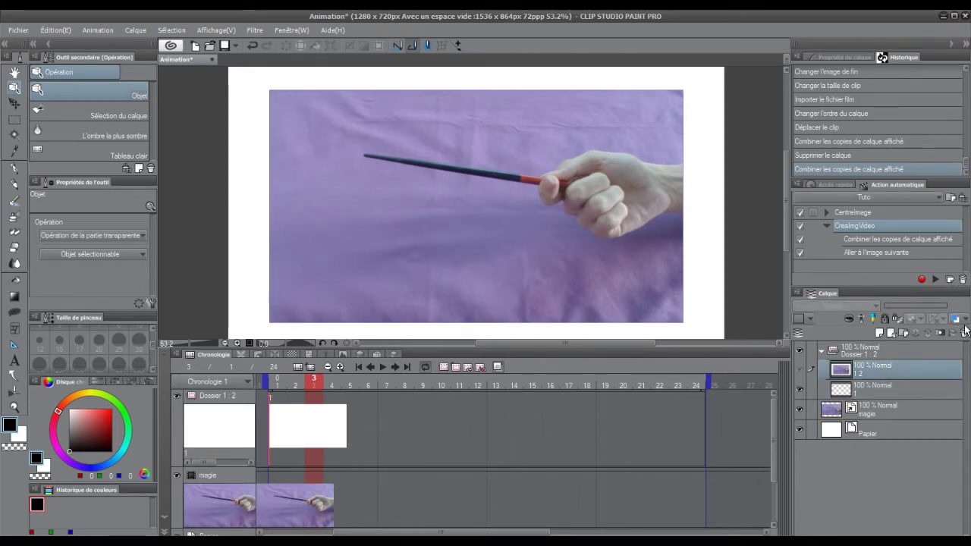
left_click(964, 331)
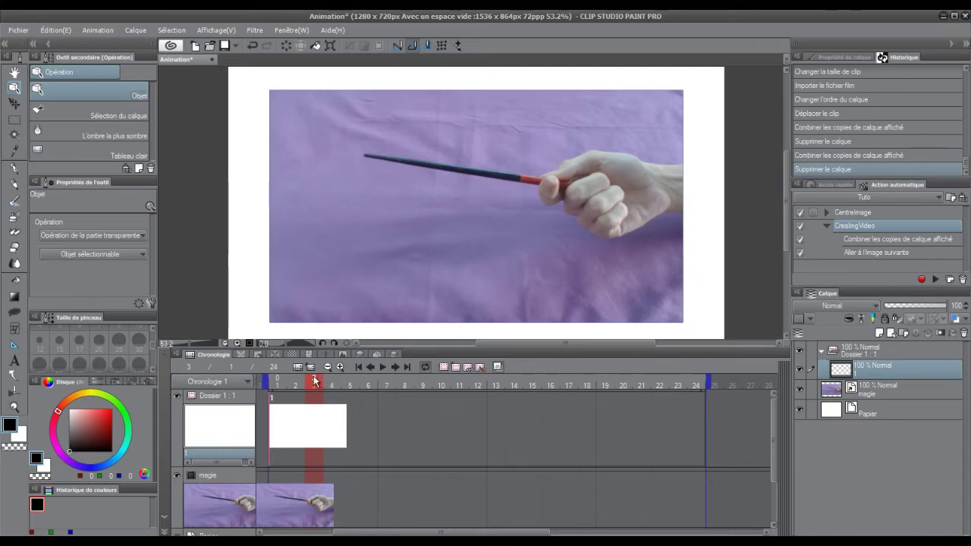
left_click(278, 386)
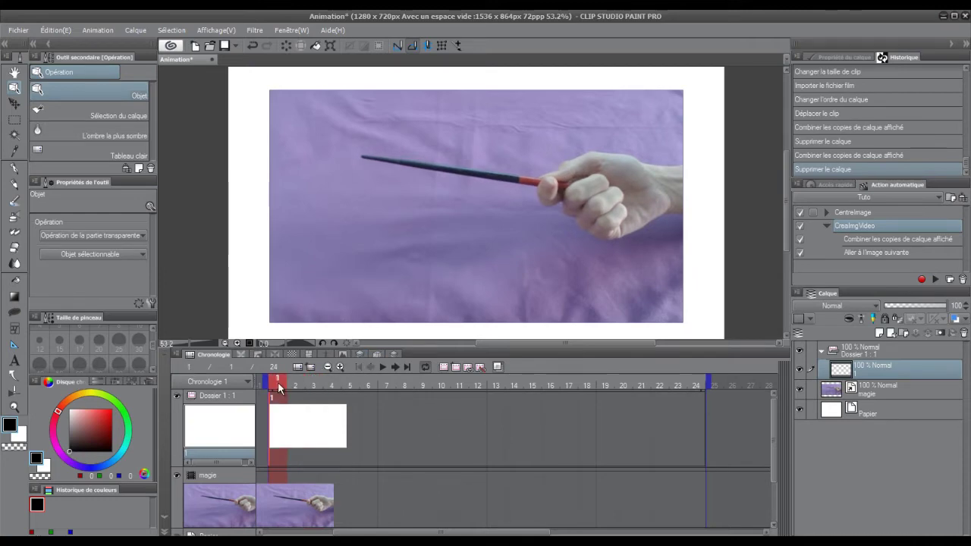
Step: Run the CreaImgVideo action repeatedly from frame 1 until the last frame, 24, is copied, and decline to continue past the end
left_click(936, 279)
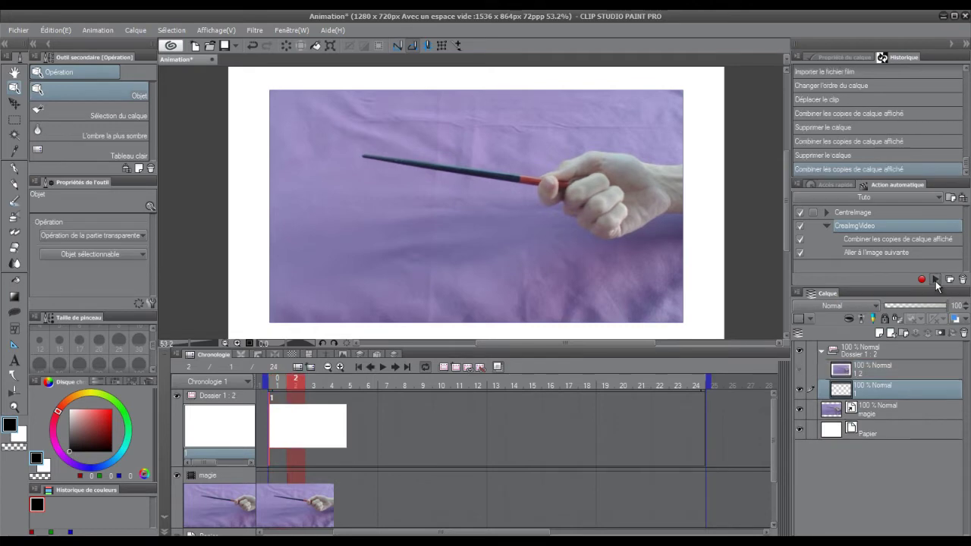
left_click(935, 280)
left_click(935, 280)
left_click(936, 279)
left_click(935, 280)
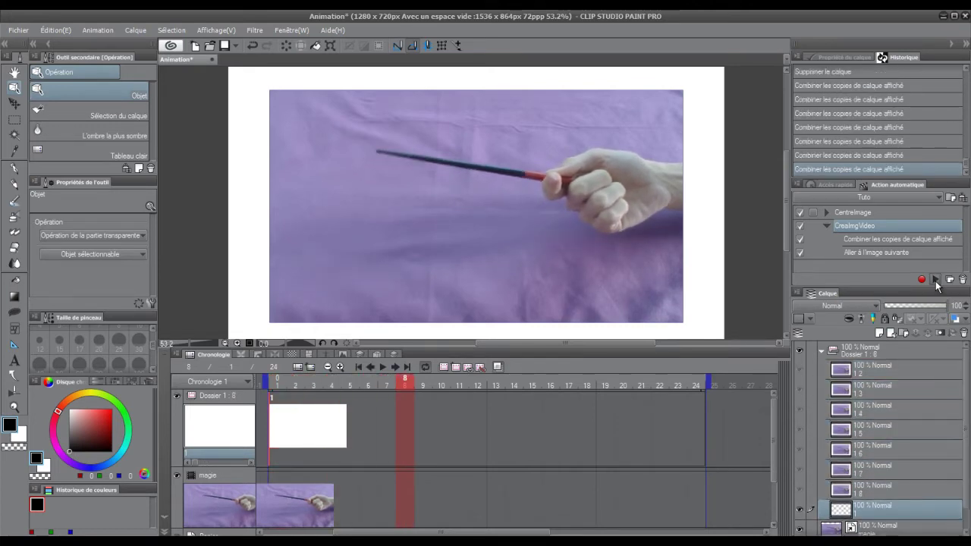
left_click(936, 280)
left_click(936, 280)
left_click(936, 281)
left_click(936, 280)
left_click(936, 281)
left_click(936, 280)
left_click(935, 280)
left_click(935, 280)
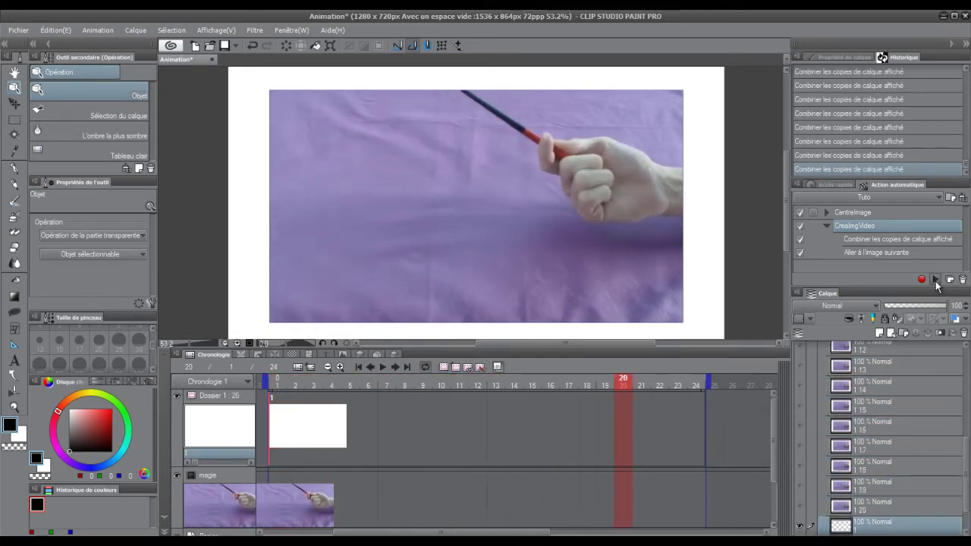
left_click(936, 280)
left_click(935, 281)
left_click(936, 280)
left_click(936, 281)
left_click(935, 281)
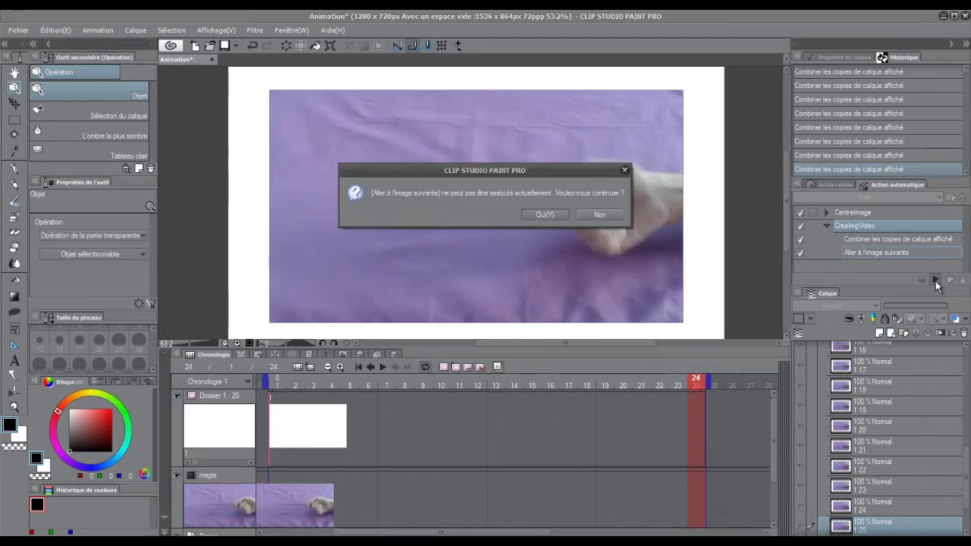
left_click(601, 214)
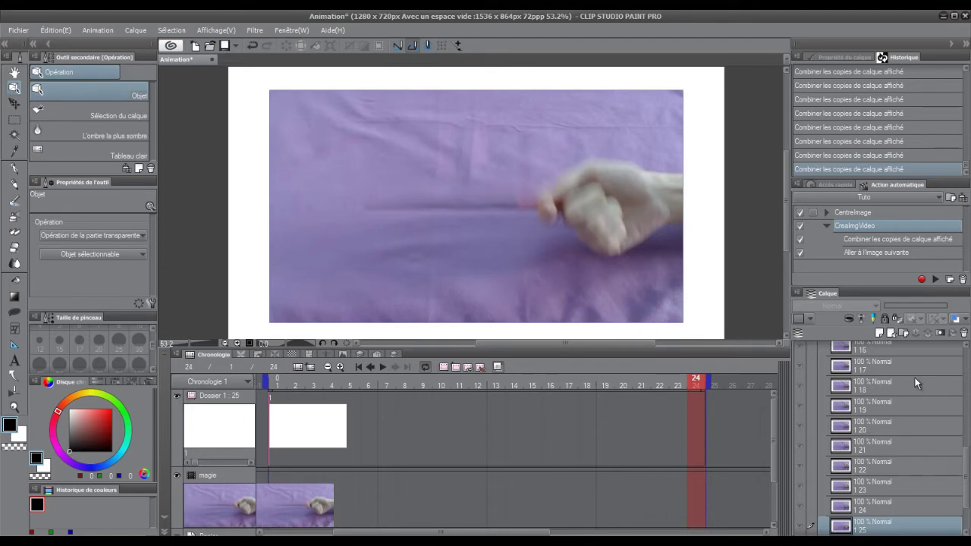
Step: Return to frame 1, collapse the Dossier 1 folder and delete the magie video layer
left_click(277, 425)
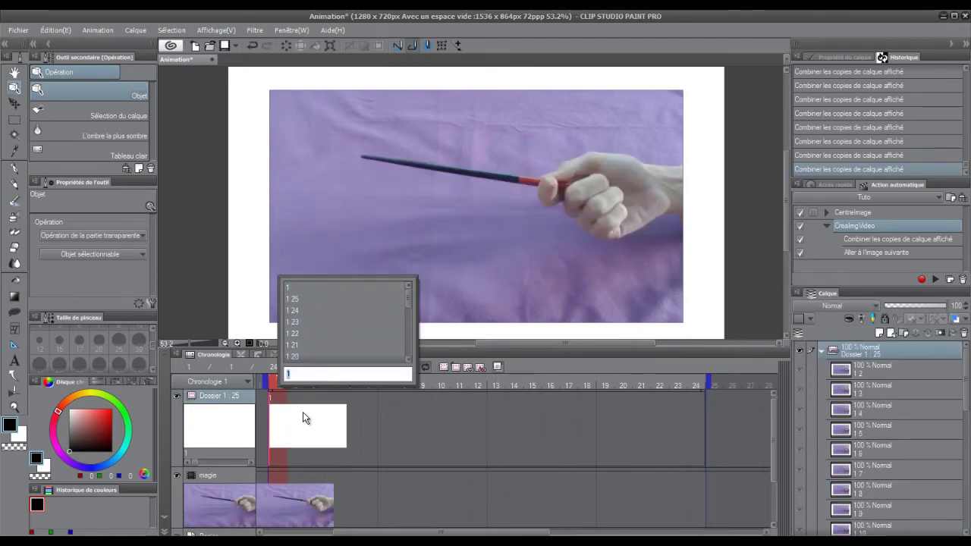
left_click(283, 419)
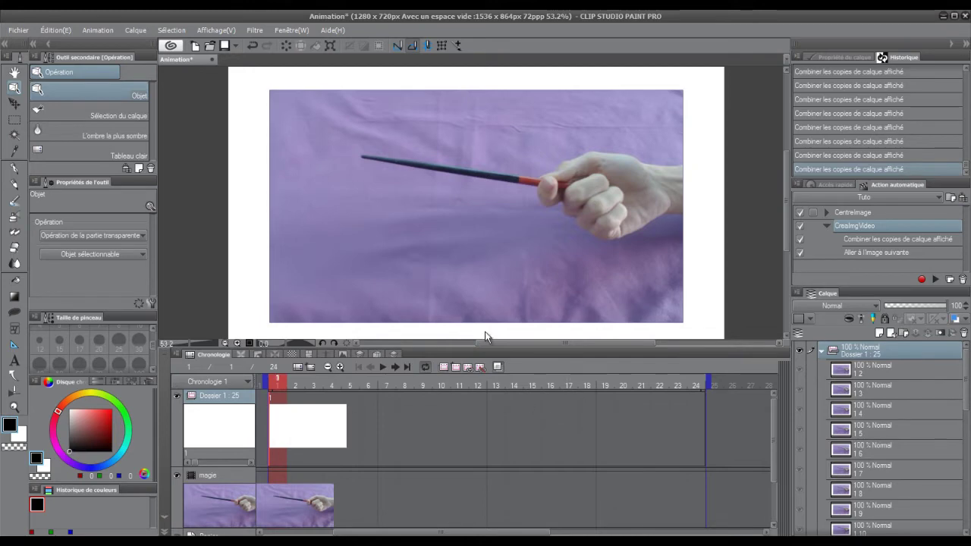
left_click(821, 351)
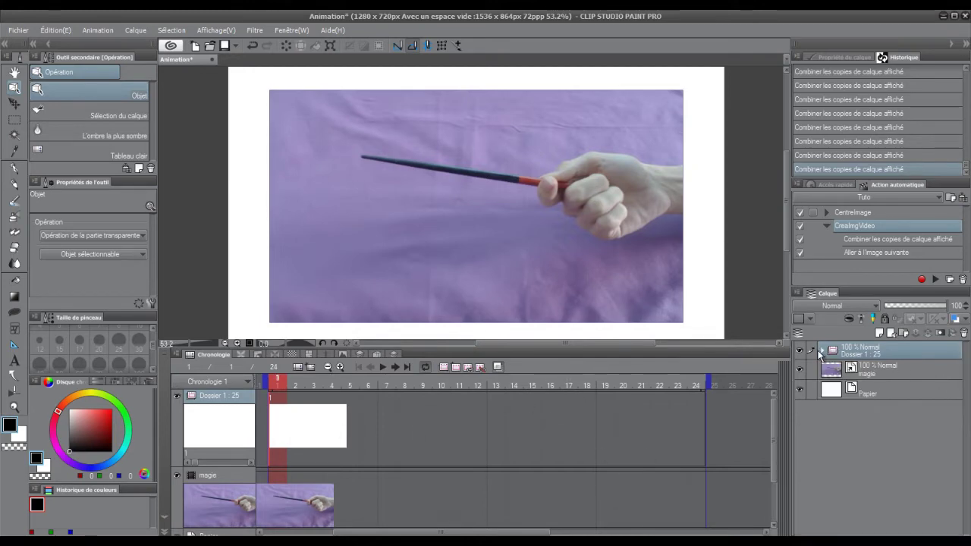
left_click(853, 370)
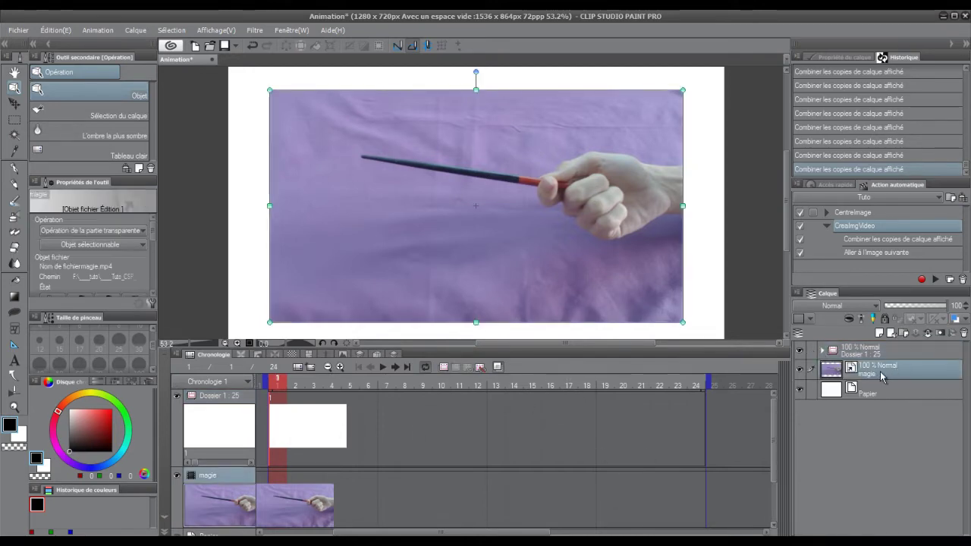
left_click(964, 335)
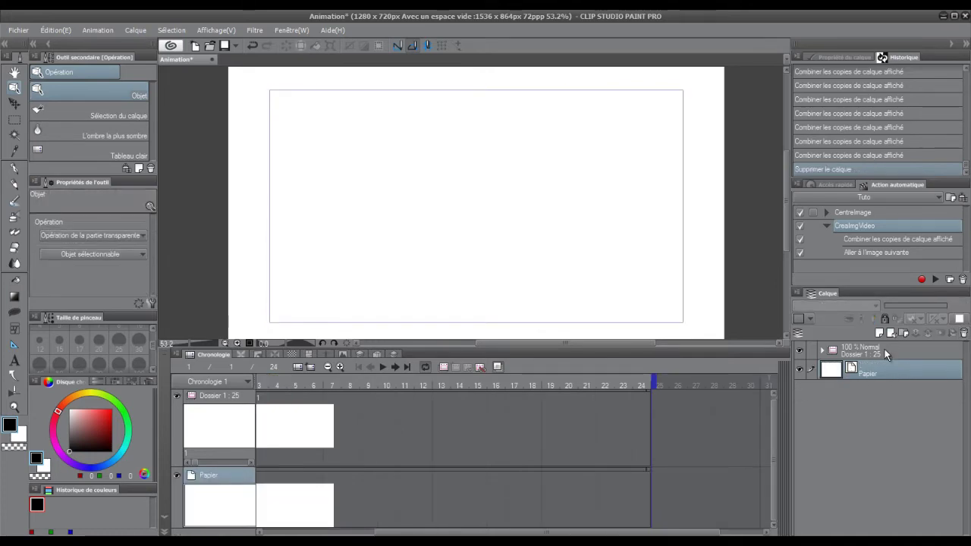
Step: Batch-specify cels on the Dossier 1 track by existing cel name, from 1 2 to 1 25, and play the animation
left_click(176, 353)
mouse_move(192, 341)
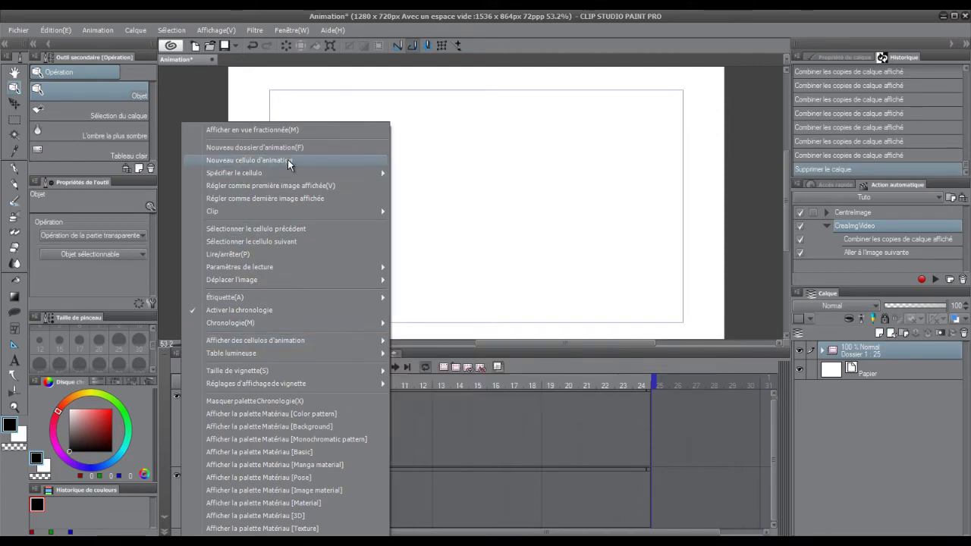
mouse_move(270, 176)
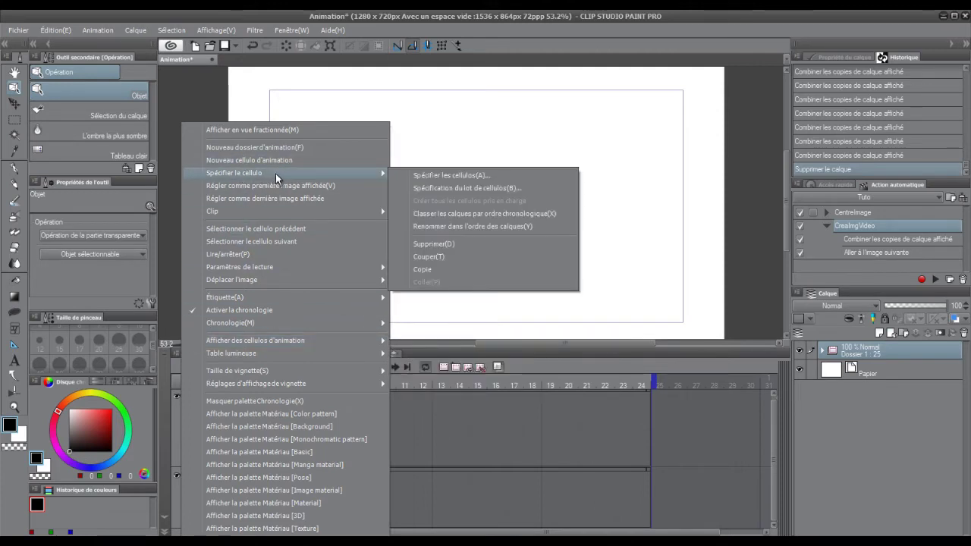
left_click(500, 189)
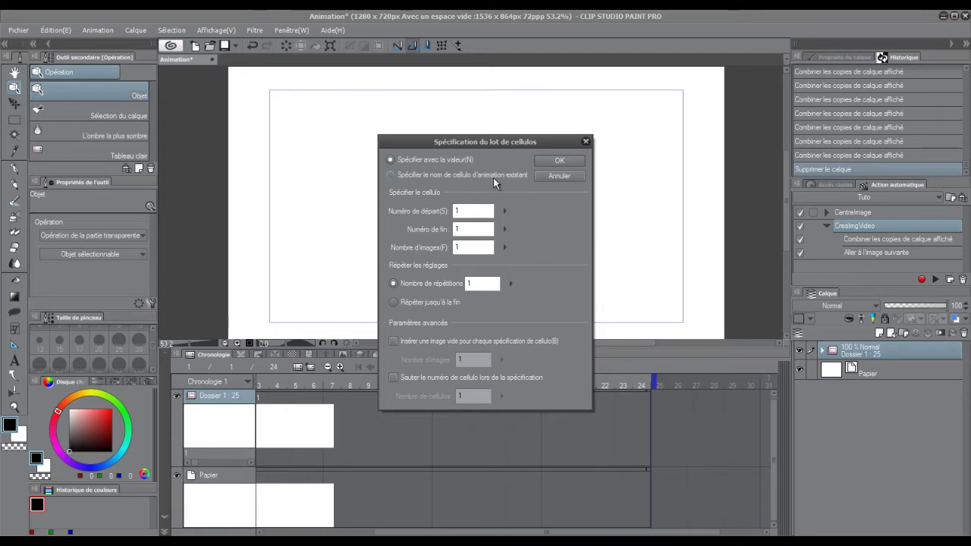
left_click(507, 176)
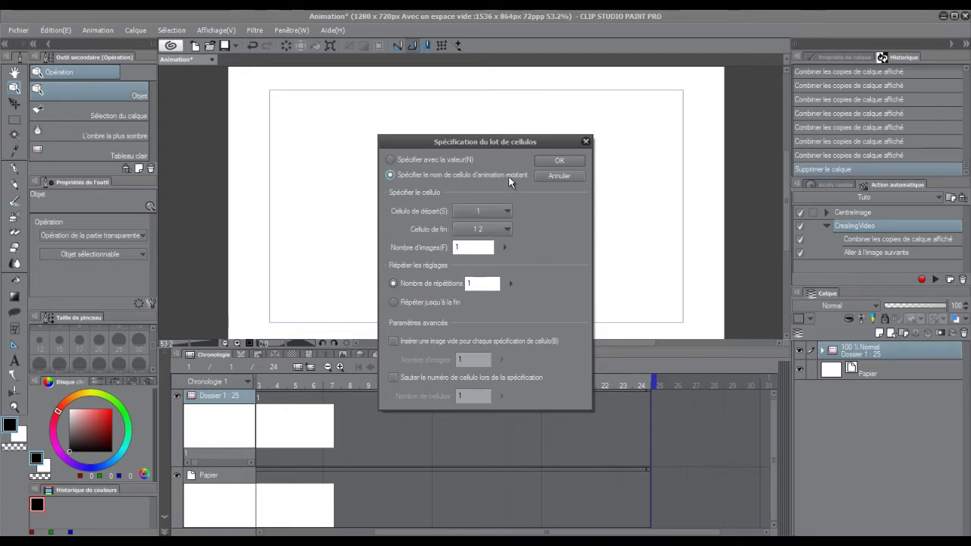
left_click(489, 212)
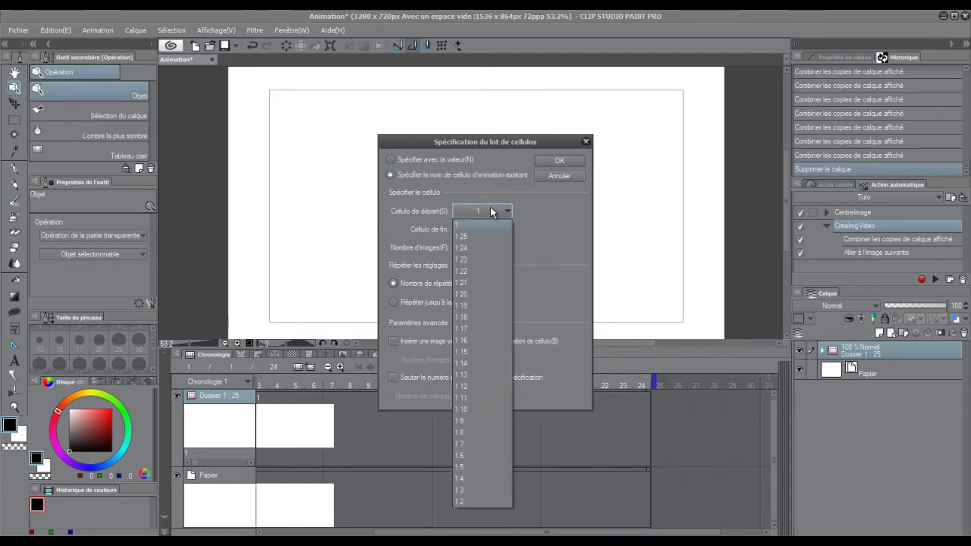
left_click(460, 503)
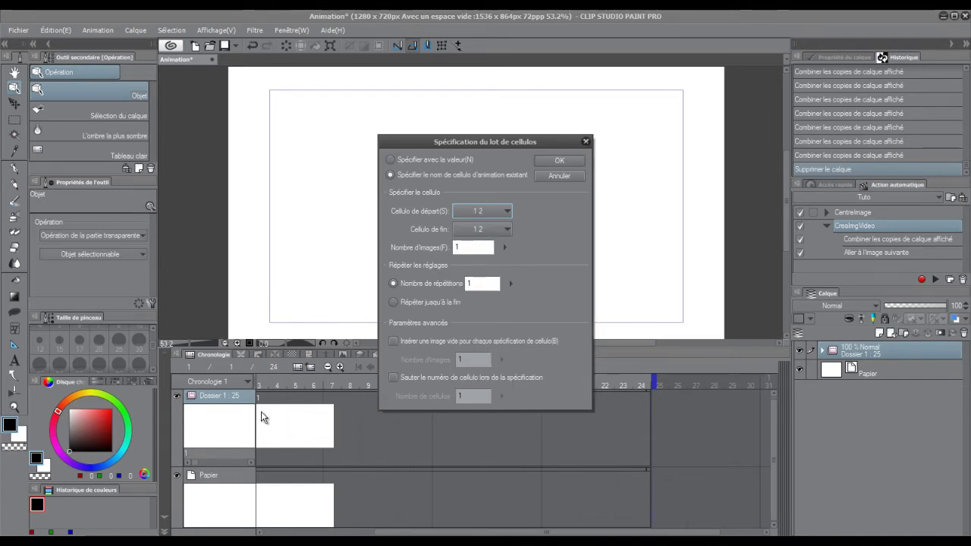
left_click(482, 230)
left_click(483, 254)
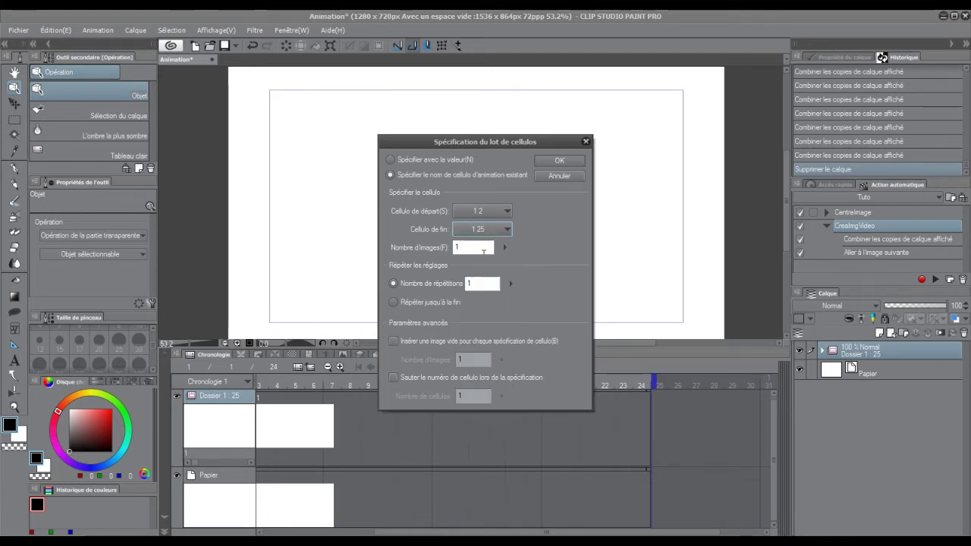
left_click(566, 162)
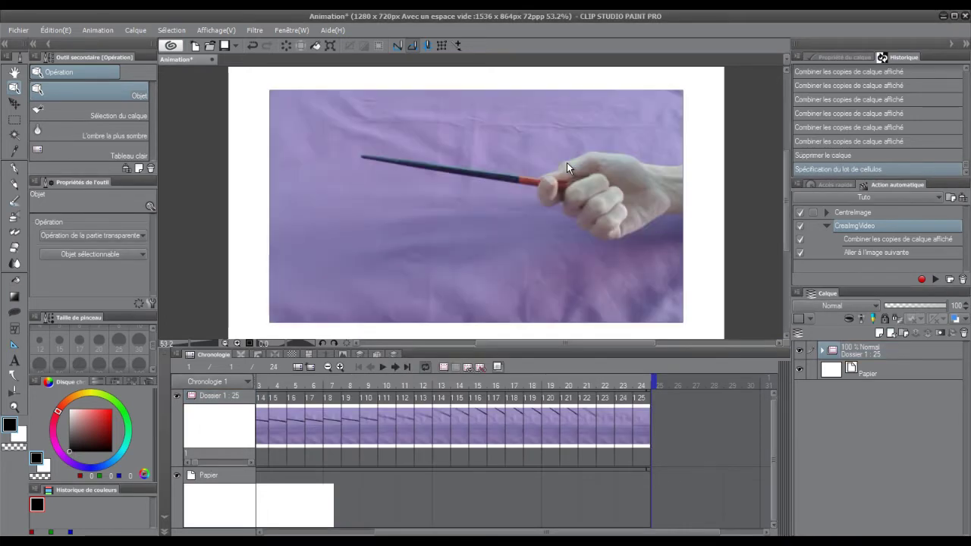
left_click(386, 366)
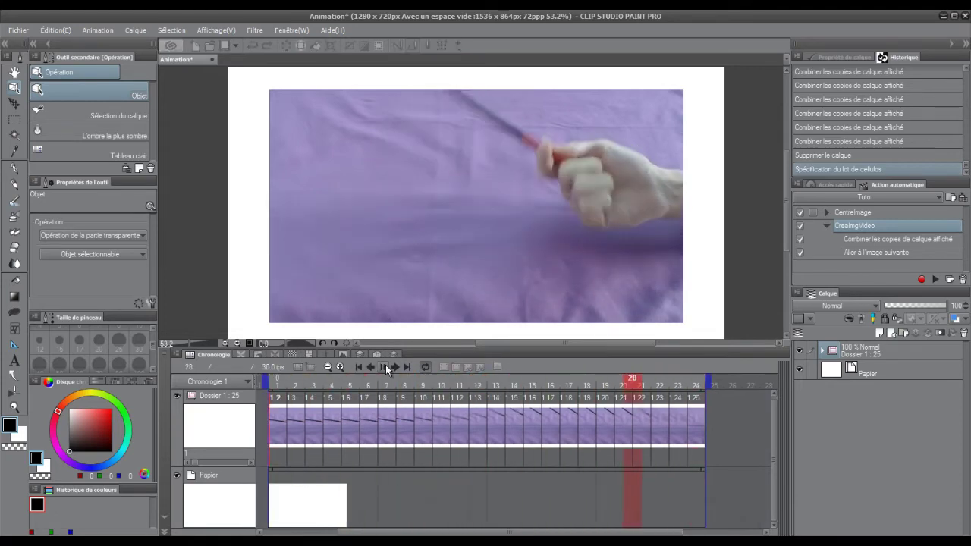
Step: Add a black-to-white gradient map correction layer clipped to the Dossier 1 folder and play the animation
left_click(385, 366)
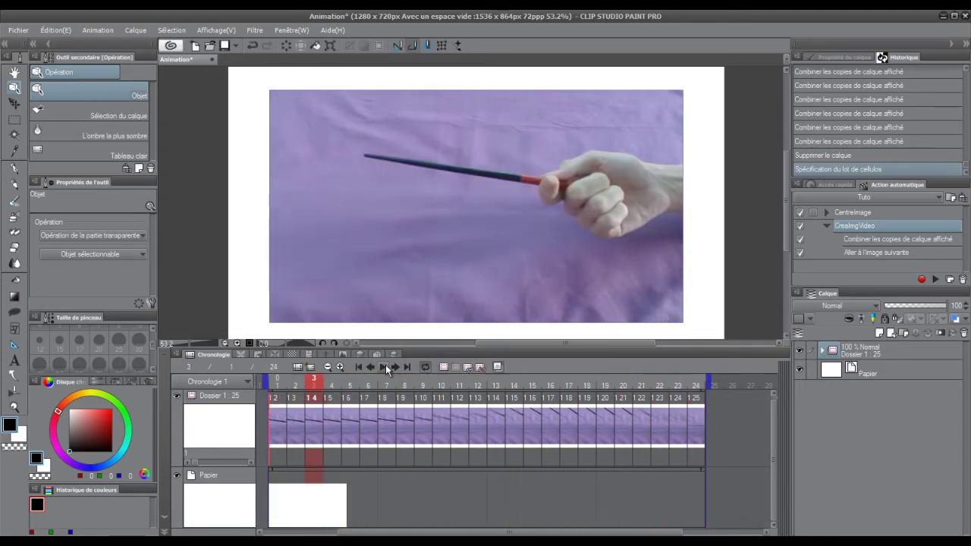
left_click(879, 349)
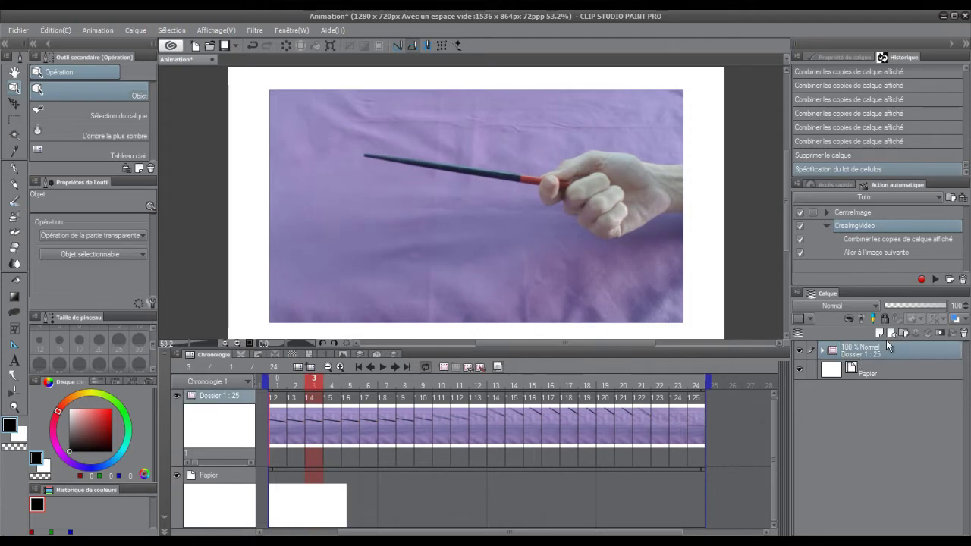
right_click(860, 366)
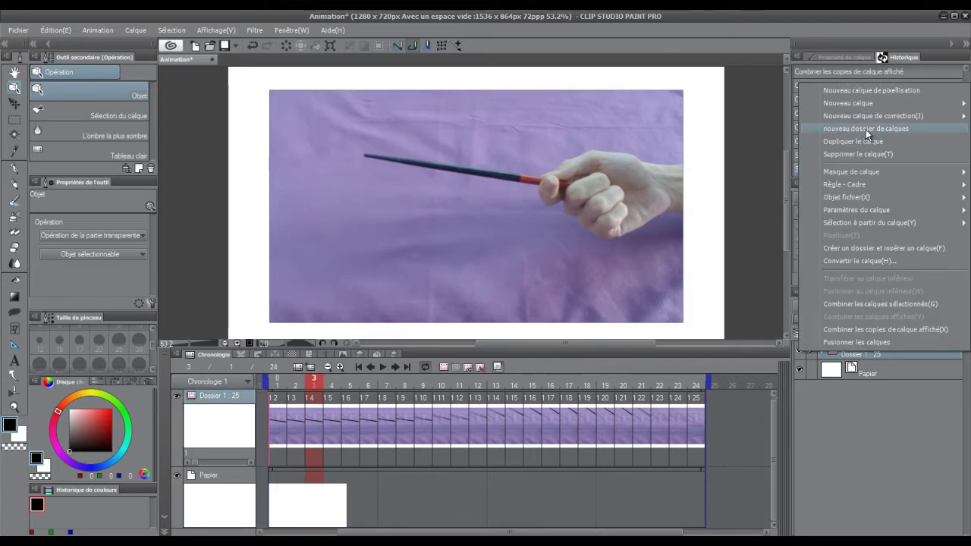
mouse_move(866, 116)
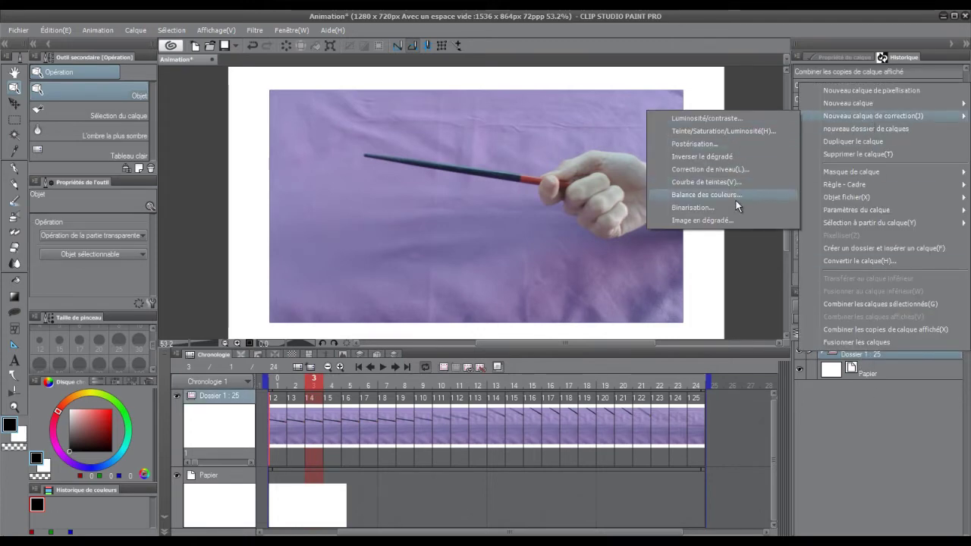
left_click(733, 220)
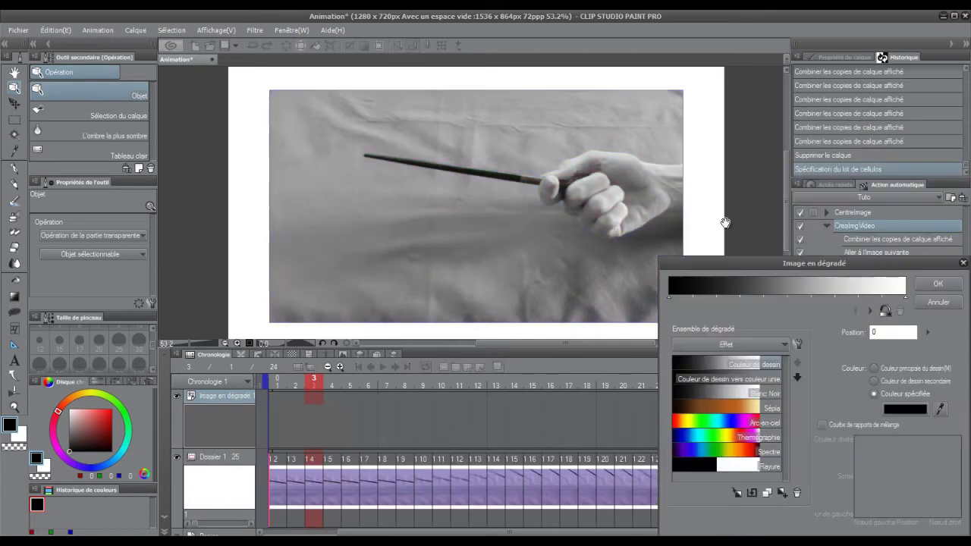
left_click(937, 282)
left_click(848, 320)
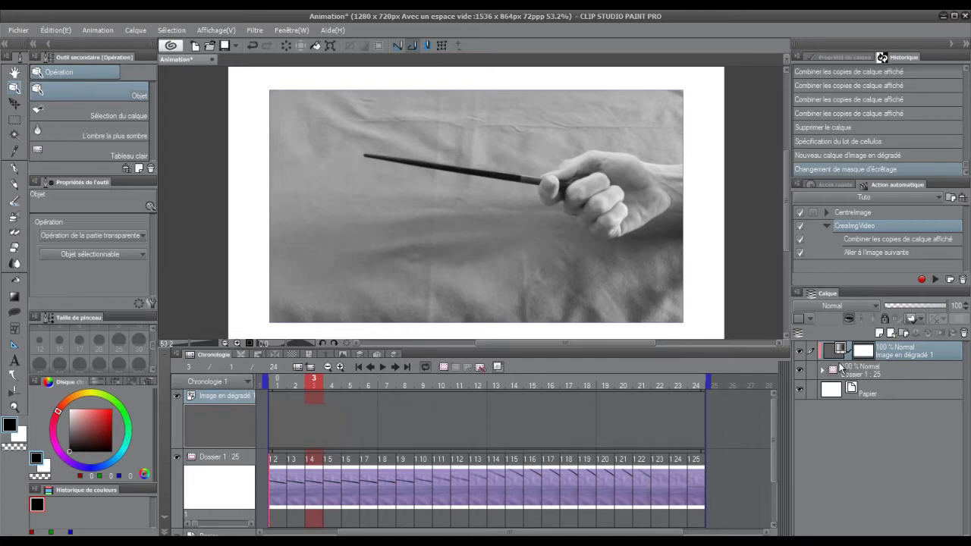
left_click(380, 367)
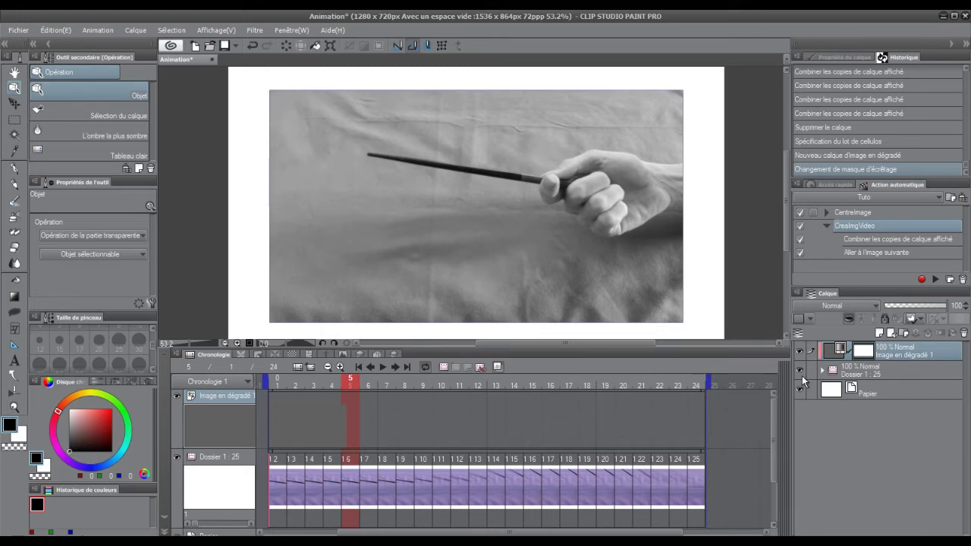
Step: Lower the opacity of the Dossier 1 folder to 38%
left_click(861, 371)
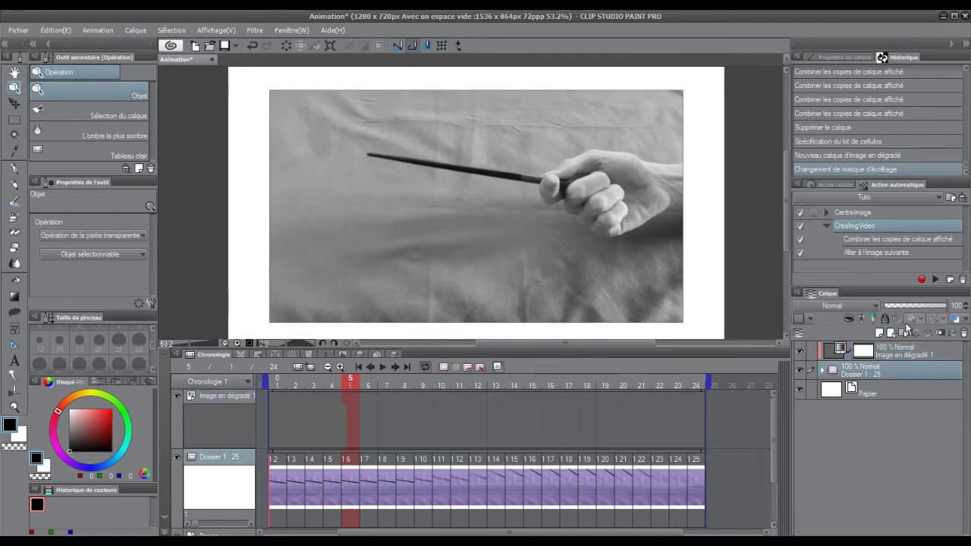
left_click(910, 307)
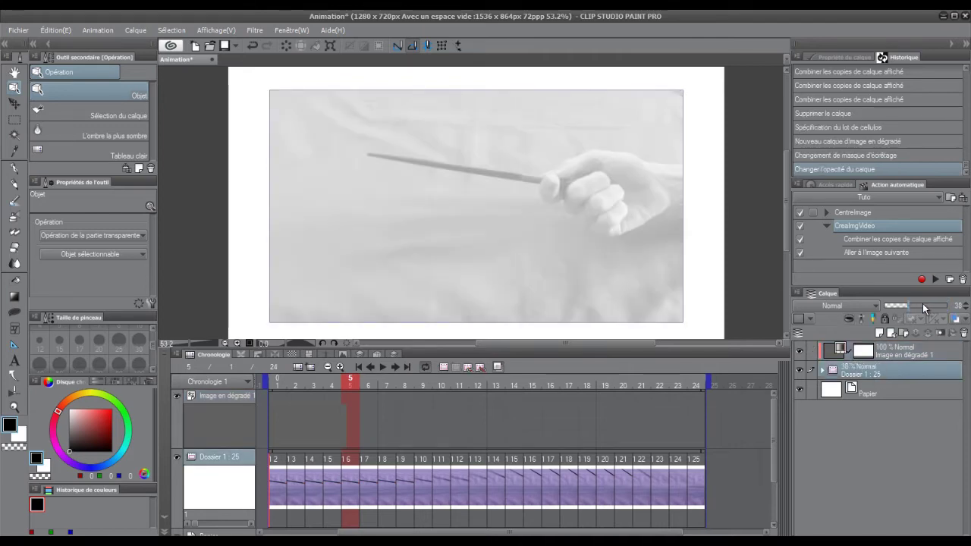
left_click(922, 303)
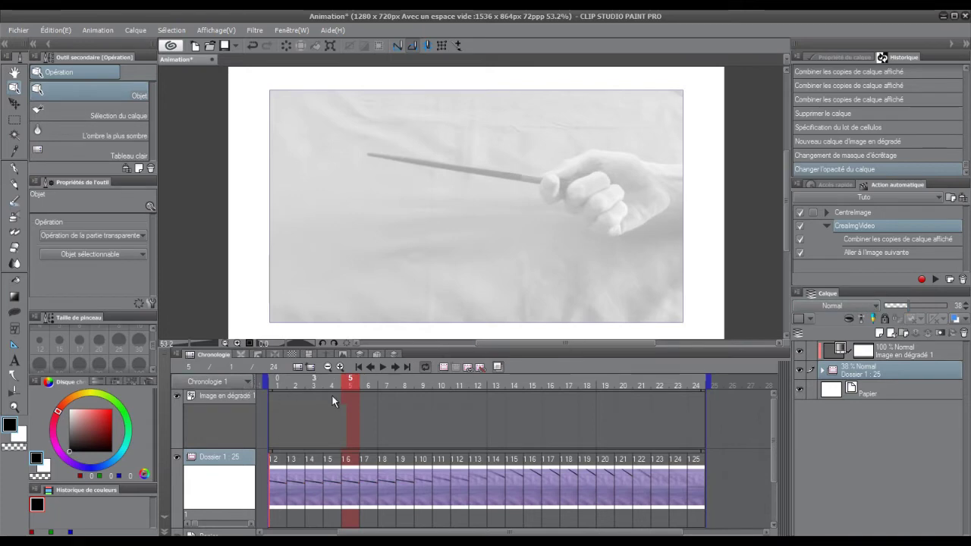
Step: Create a new animation folder above the gradient map layer and add an animation cel to it at frame 1
left_click(298, 394)
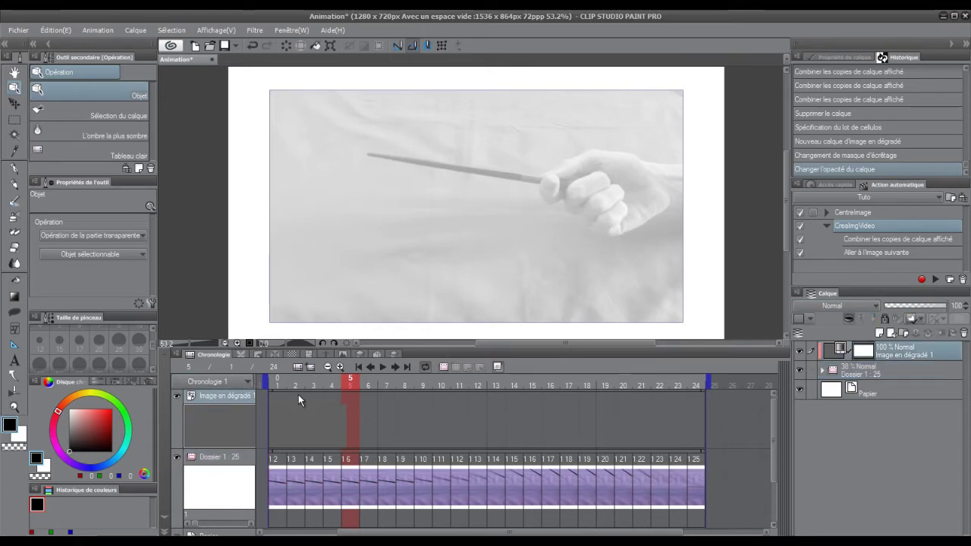
left_click(446, 367)
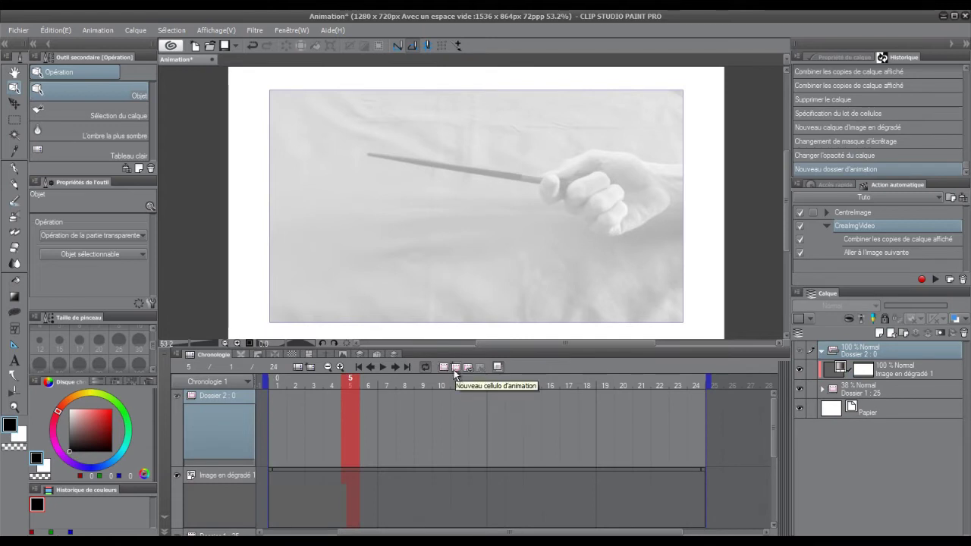
left_click(279, 381)
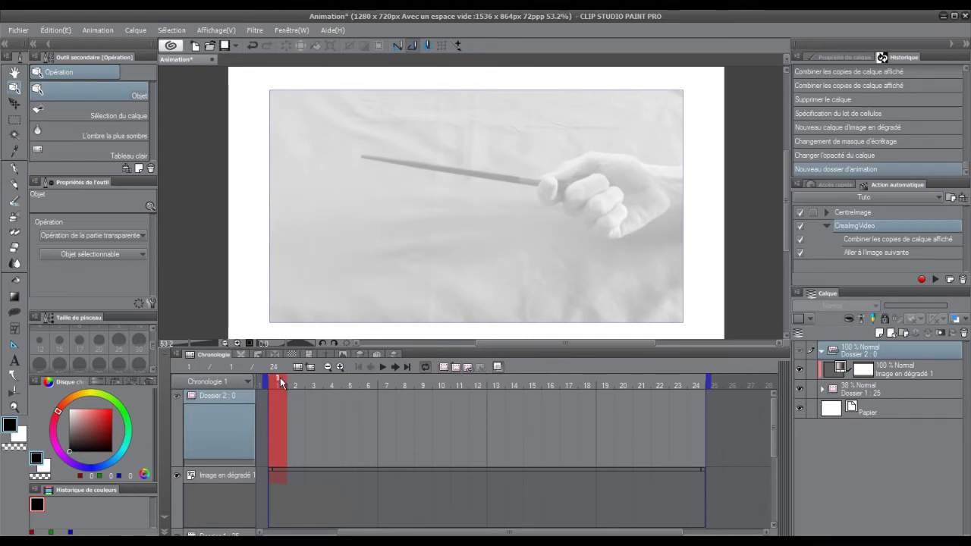
left_click(455, 367)
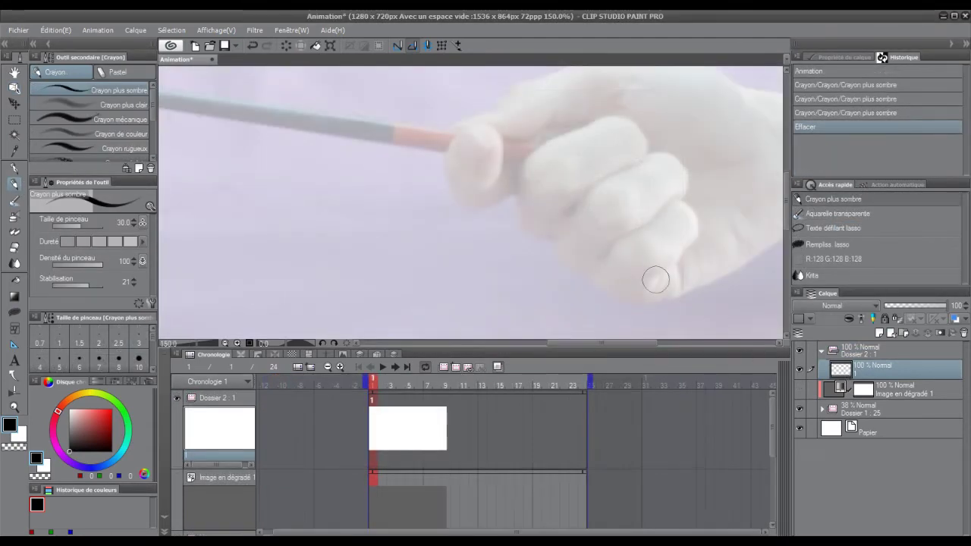
Step: Trace the outlines of the thumb, fingers, hand and wrist on cel 1 with the size 30 Crayon plus sombre pencil
mouse_move(448, 162)
left_mouse_down()
mouse_move(502, 141)
mouse_move(488, 180)
mouse_move(448, 164)
mouse_move(455, 195)
mouse_move(498, 207)
mouse_move(462, 205)
mouse_move(502, 202)
mouse_move(542, 166)
mouse_move(520, 163)
mouse_move(518, 220)
mouse_move(551, 233)
left_mouse_up()
left_click_drag(519, 170, 564, 138)
mouse_move(553, 142)
left_mouse_down()
mouse_move(601, 123)
mouse_move(638, 126)
mouse_move(644, 145)
left_mouse_up()
mouse_move(570, 216)
left_mouse_down()
mouse_move(633, 162)
mouse_move(670, 155)
mouse_move(685, 187)
left_mouse_up()
left_click_drag(613, 248, 695, 233)
mouse_move(556, 232)
left_mouse_down()
mouse_move(607, 271)
mouse_move(678, 294)
left_mouse_up()
left_click_drag(668, 235, 512, 215)
mouse_move(518, 270)
left_mouse_down()
mouse_move(580, 247)
mouse_move(664, 185)
left_mouse_up()
left_click_drag(662, 182, 699, 293)
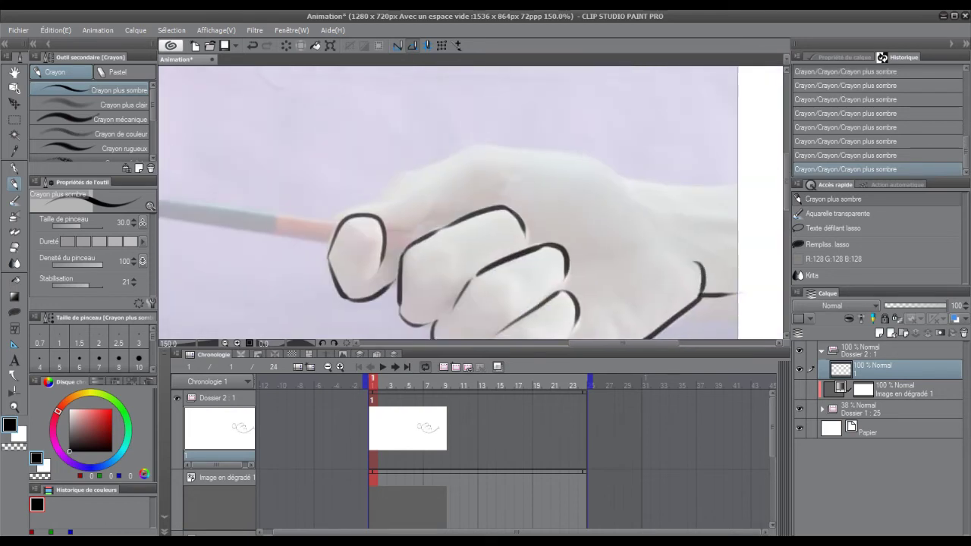
left_click_drag(367, 212, 403, 176)
mouse_move(405, 175)
left_mouse_down()
mouse_move(481, 150)
mouse_move(648, 190)
mouse_move(724, 189)
left_mouse_up()
mouse_move(399, 231)
left_mouse_down()
mouse_move(455, 222)
mouse_move(558, 142)
left_mouse_up()
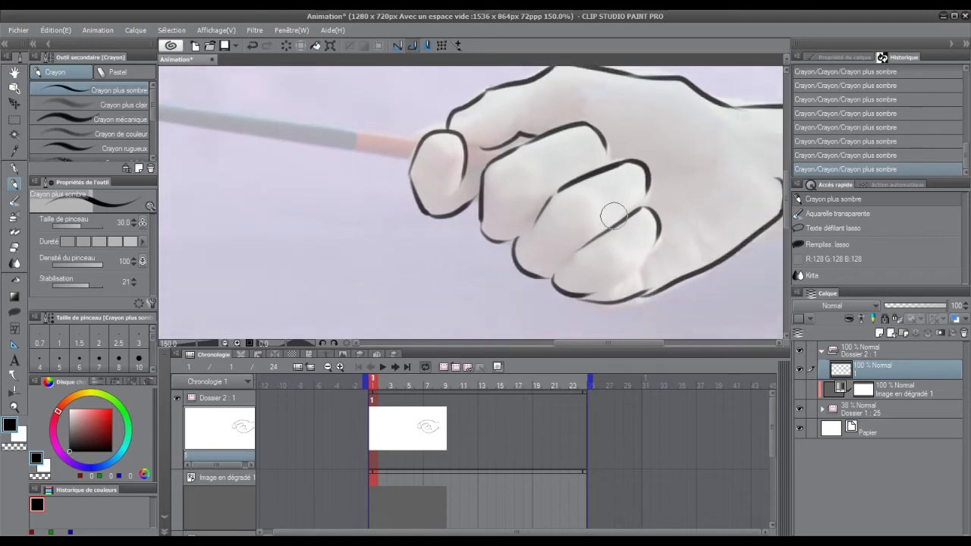
Step: Add an animation cel at frame 2 of Dossier 2 and trace the thumb and finger outlines on it
scroll(419, 241, "down", 1)
left_click(383, 386)
left_click(444, 367)
left_click(497, 367)
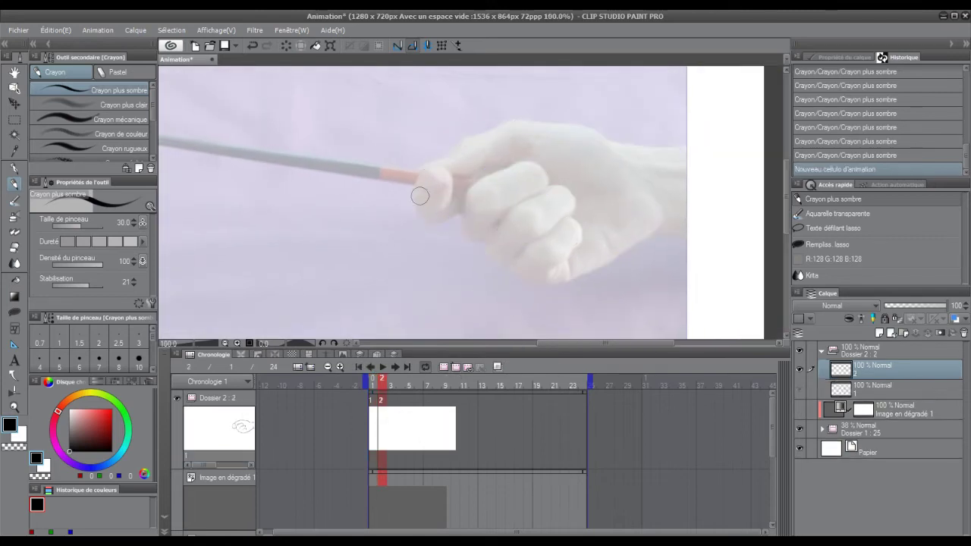
mouse_move(415, 195)
left_mouse_down()
mouse_move(443, 167)
mouse_move(420, 211)
mouse_move(460, 211)
left_mouse_up()
mouse_move(463, 191)
left_mouse_down()
mouse_move(464, 214)
mouse_move(512, 168)
left_mouse_up()
left_click_drag(512, 168, 547, 181)
mouse_move(498, 225)
left_mouse_down()
mouse_move(568, 189)
mouse_move(573, 206)
left_mouse_up()
left_click_drag(463, 206, 467, 238)
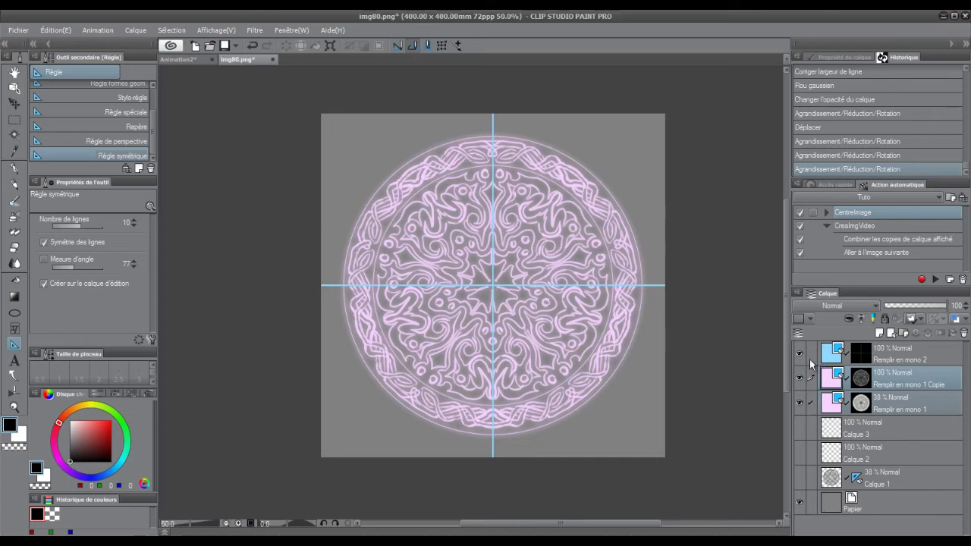
Step: Save the circle as a PNG named img0 and rotate its two layers by 5 degrees
type("img8")
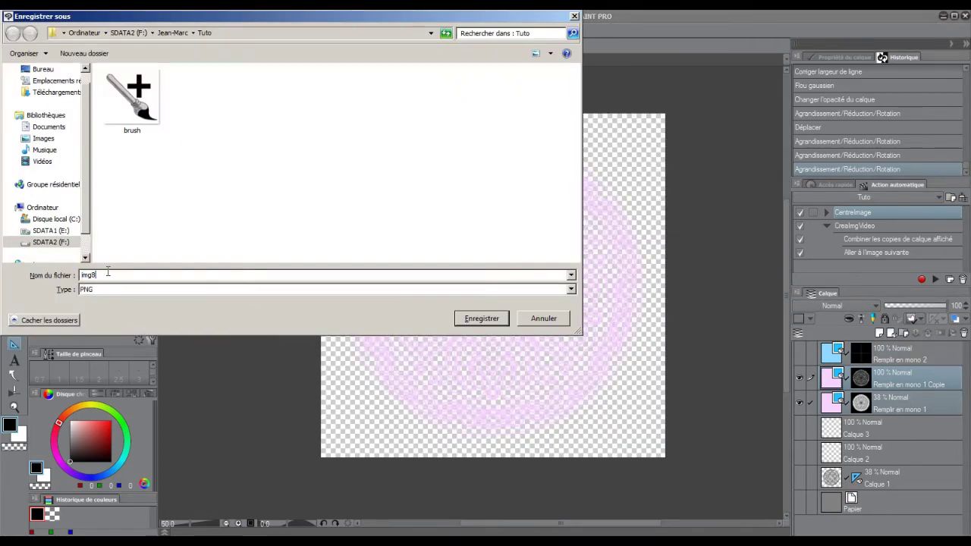
left_click(477, 318)
key("ctrl+t")
left_click(127, 324)
type("5")
key("Return")
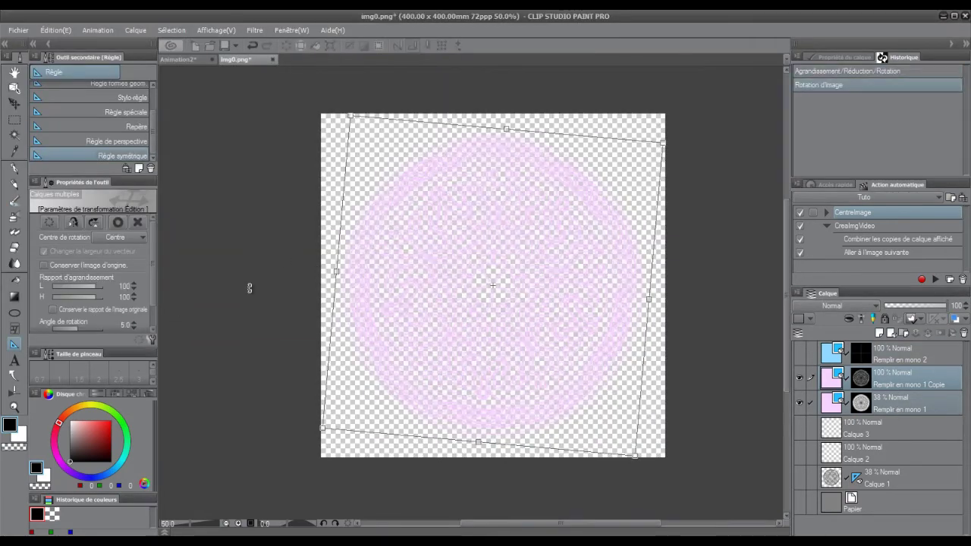
key("Return")
Step: Save the rotated circle under its own PNG file name and rotate the two layers by another 5 degrees
key("alt+shift+s")
left_click(124, 275)
key("BackSpace")
type("1")
key("Return")
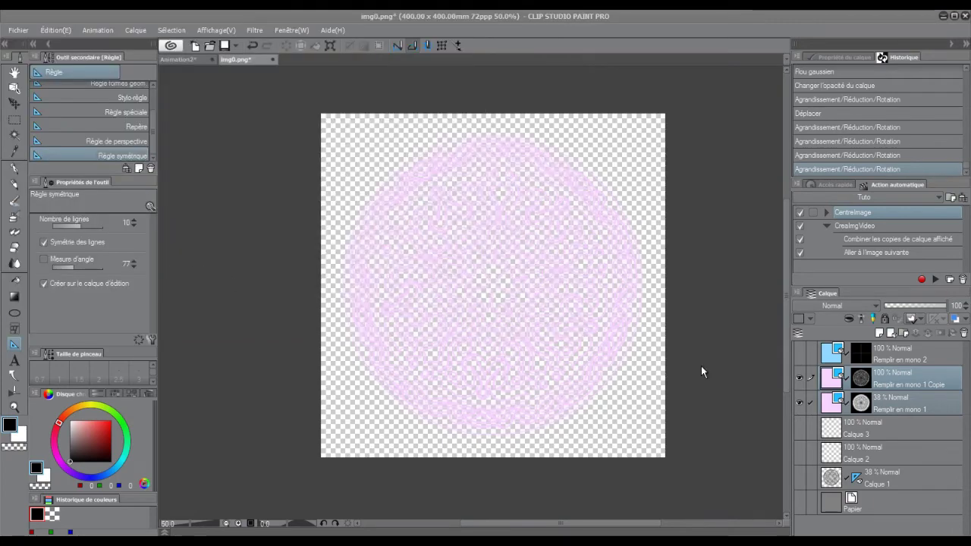
key("ctrl+t")
left_click(128, 324)
type("5")
key("Return")
key("Return")
key("alt+shift+s")
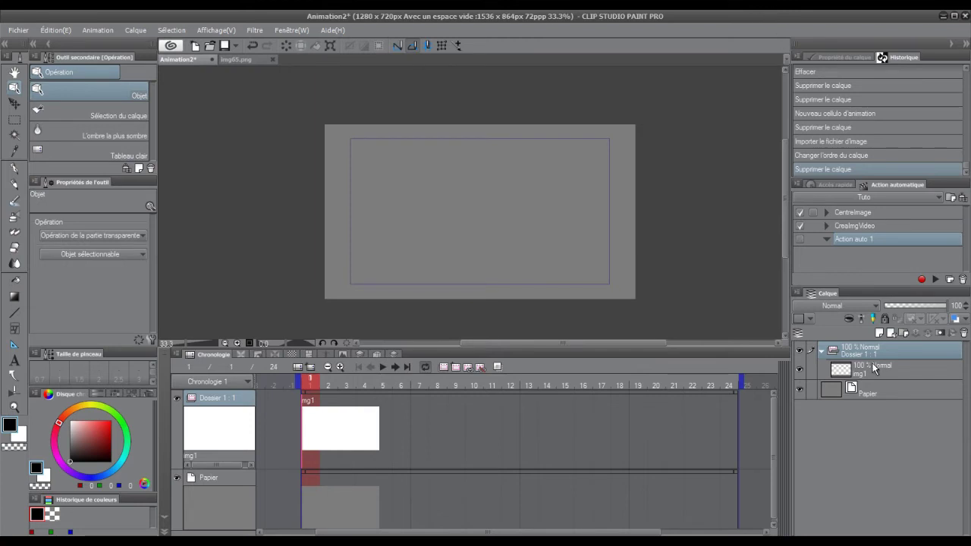
Step: Add a raster layer above the Dossier 1 folder and fill a square selection on it with black
left_click(879, 334)
left_click_drag(867, 377, 870, 346)
left_click(14, 119)
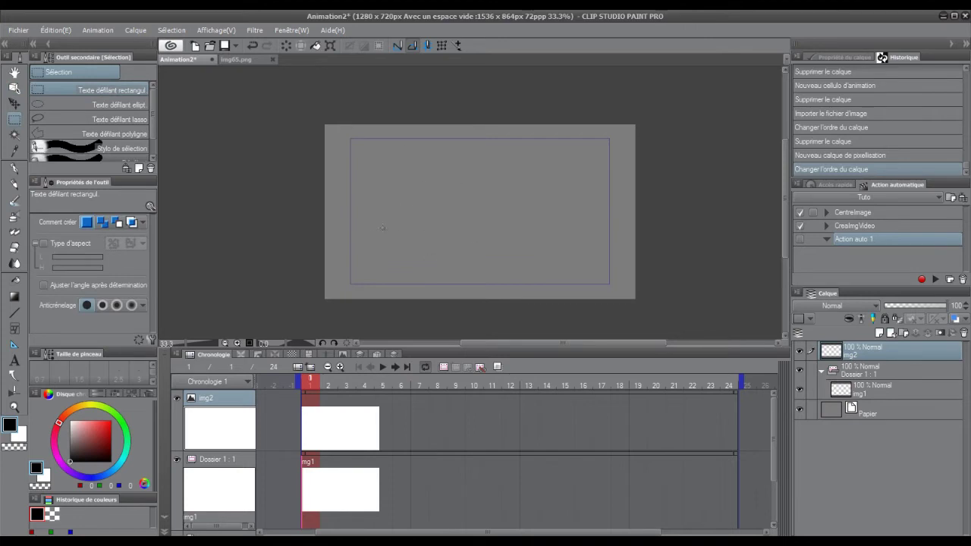
left_click_drag(421, 157, 534, 270)
key("alt+BackSpace")
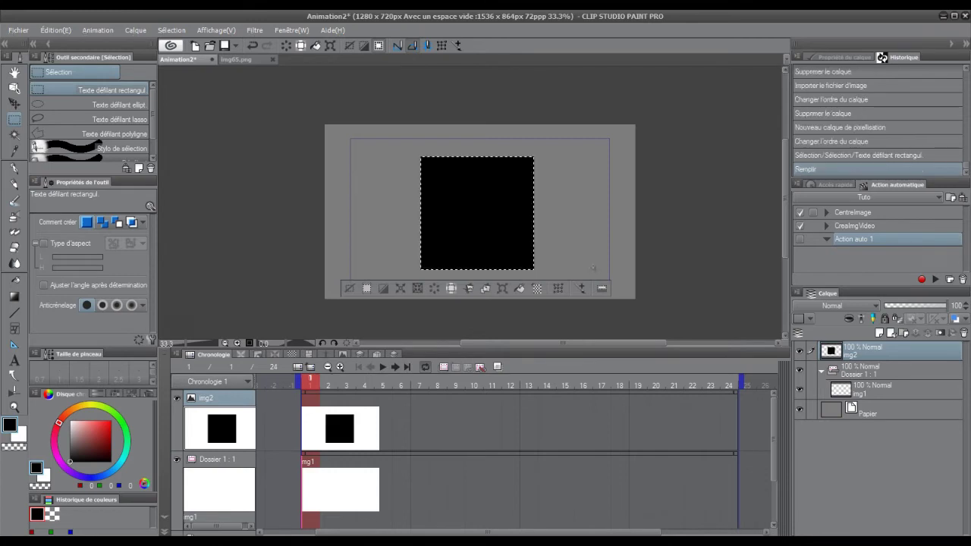
key("ctrl+d")
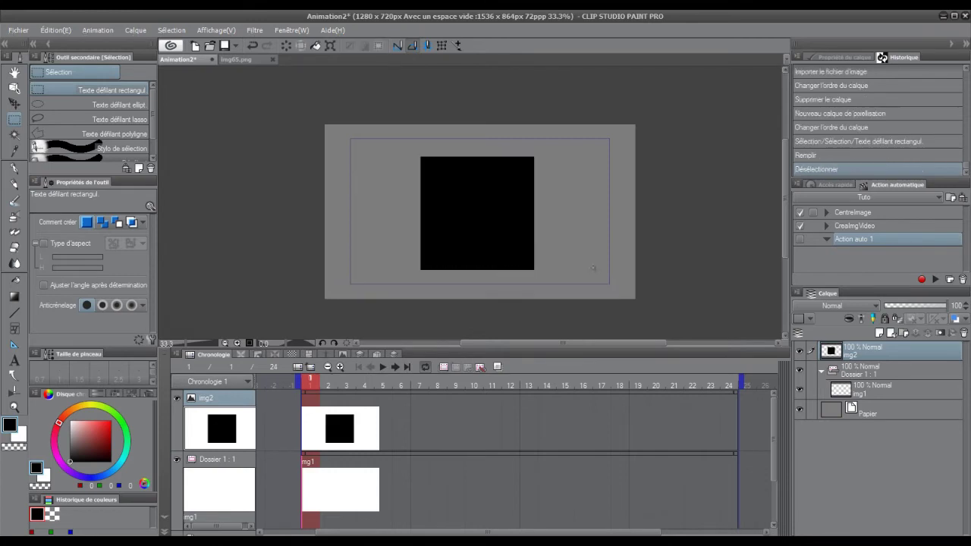
Step: Convert the img2 layer to a file object with the Zone de dessin area, keeping the original, and overwrite img0.clip
right_click(860, 349)
mouse_move(857, 194)
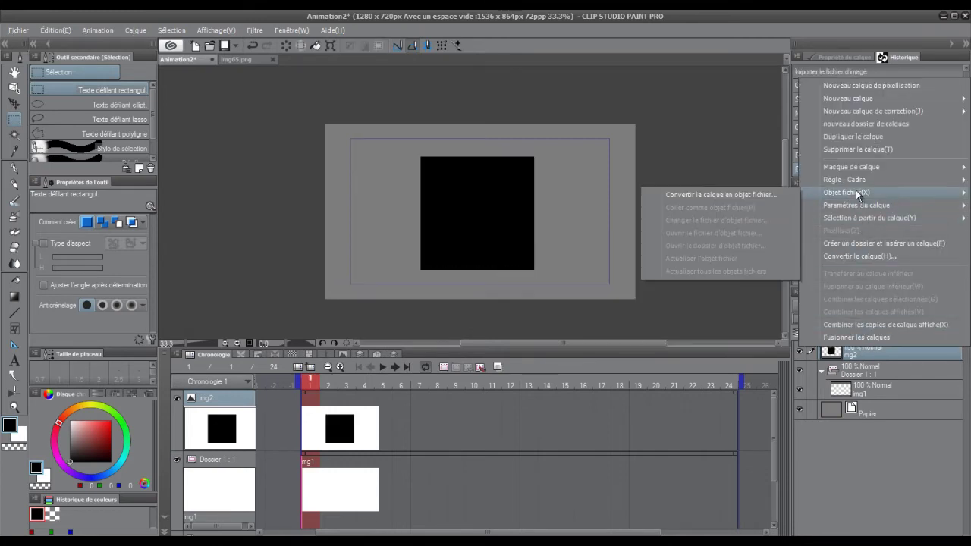
left_click(753, 196)
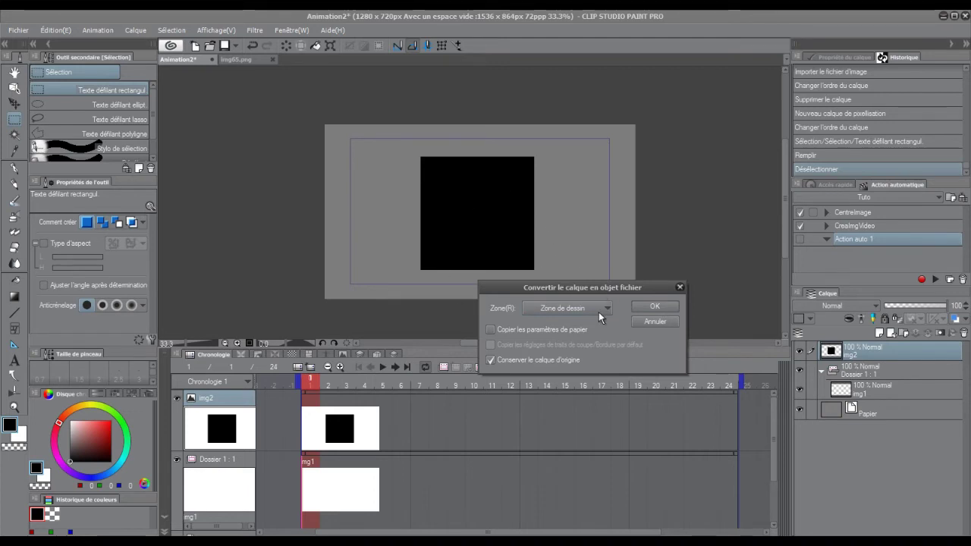
left_click(655, 307)
left_click(481, 317)
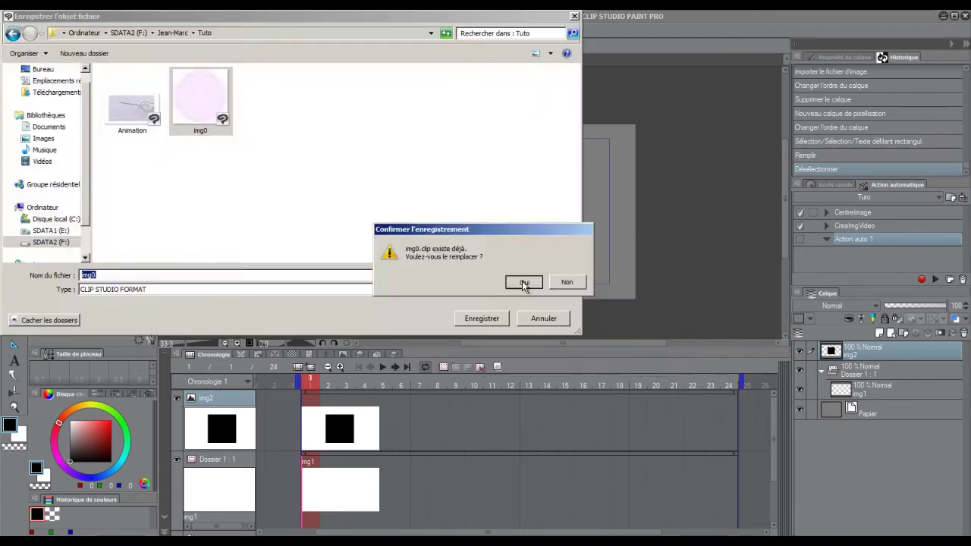
left_click(524, 283)
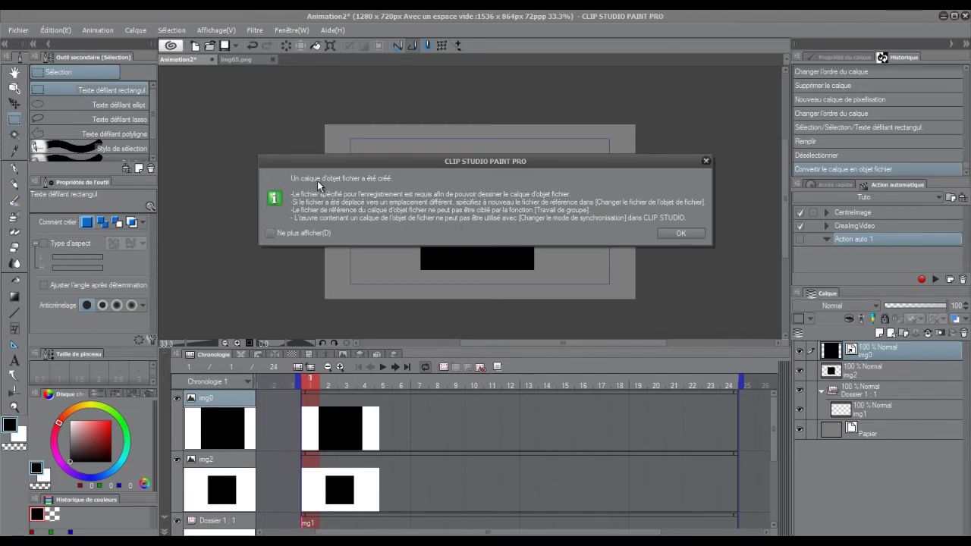
left_click(679, 233)
Step: Delete the original img2 square layer and select the img0 file object layer
left_click(956, 370)
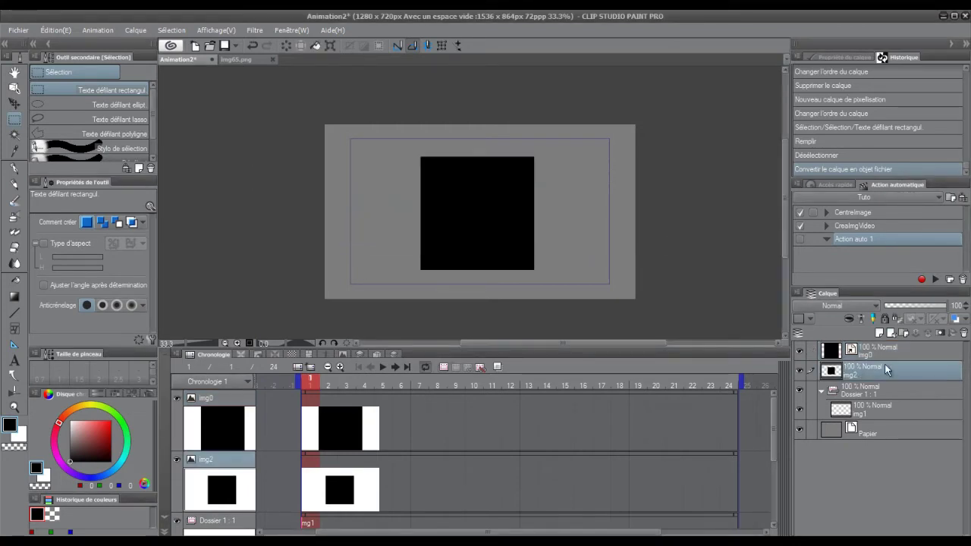
left_click(963, 336)
left_click(909, 357)
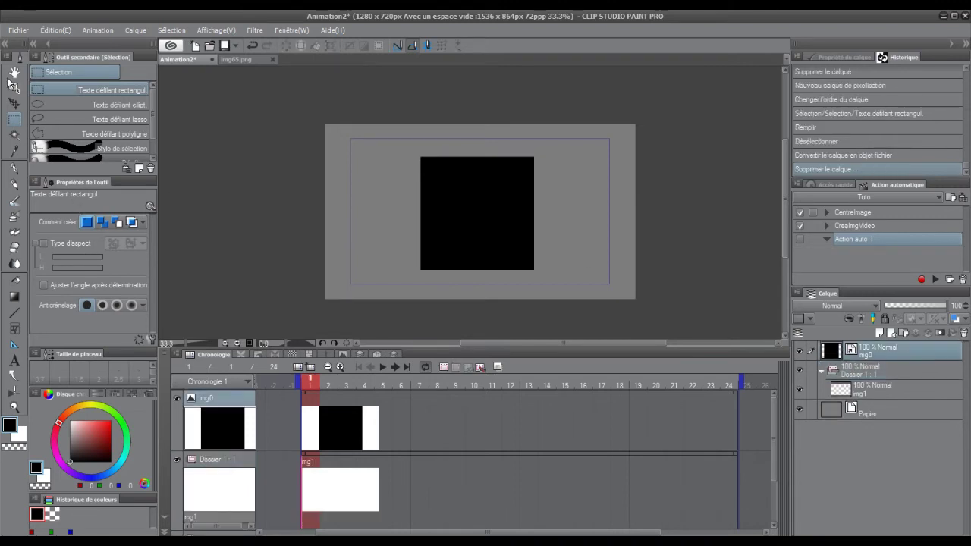
Step: Replace the file object's source with img0.png and scale the circle down to fit centred inside the frame
left_click(15, 88)
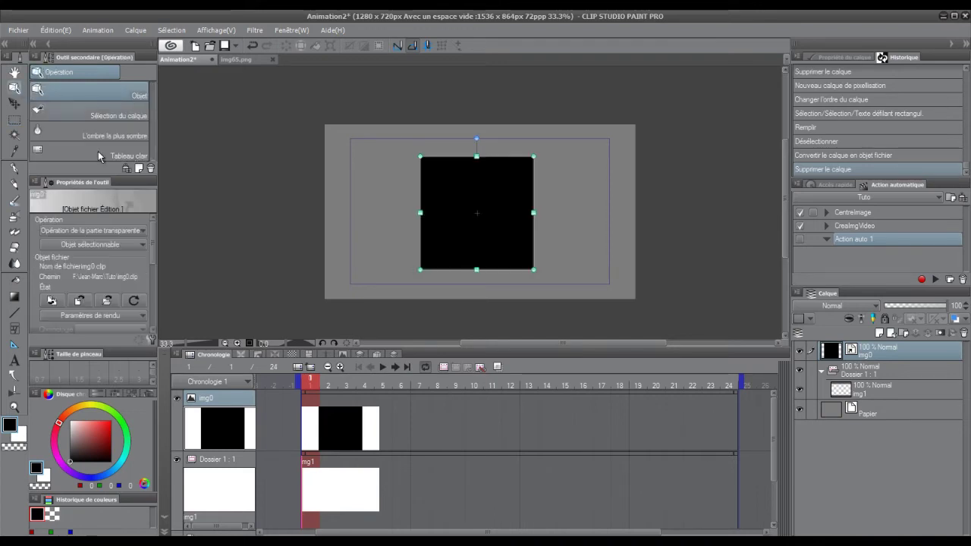
left_click(52, 301)
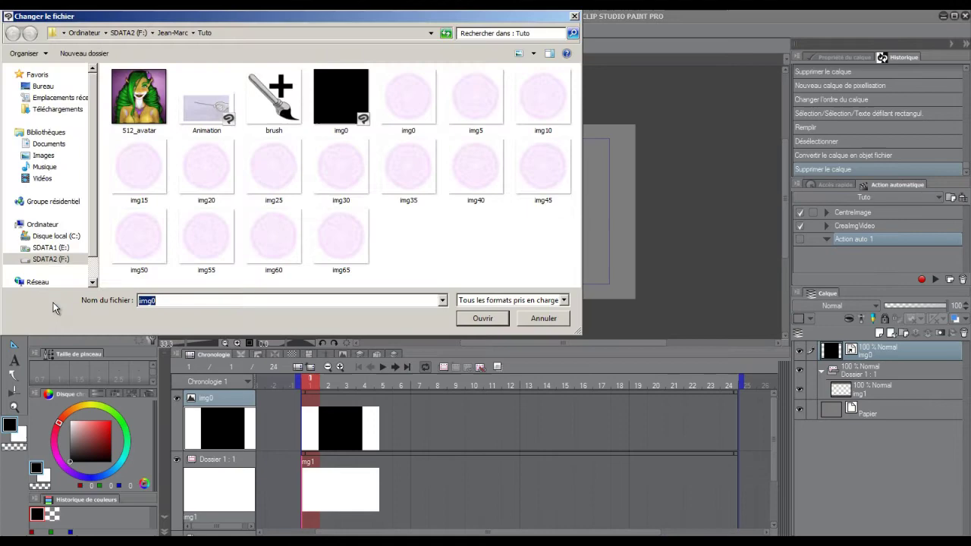
left_click(380, 123)
left_click(483, 319)
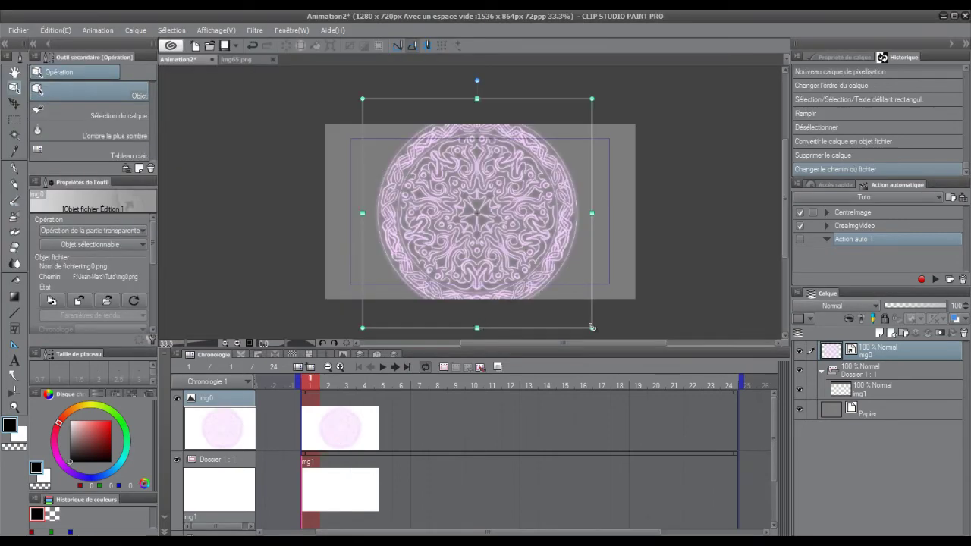
left_click_drag(591, 327, 524, 263)
left_click_drag(474, 186, 510, 222)
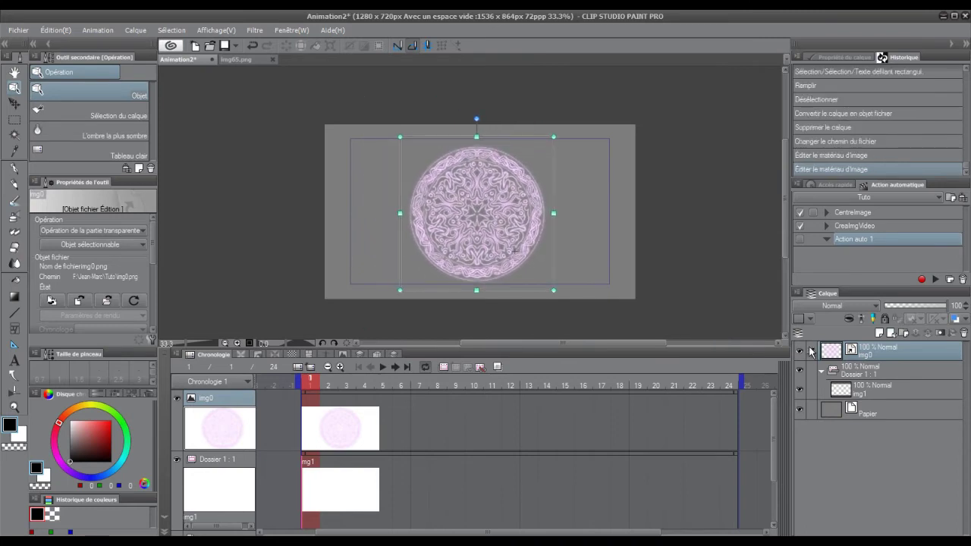
Step: Hide the img0 circle layer and create a two-point perspective ruler (Perspective 2 points) on a new layer
left_click(799, 349)
right_click(855, 399)
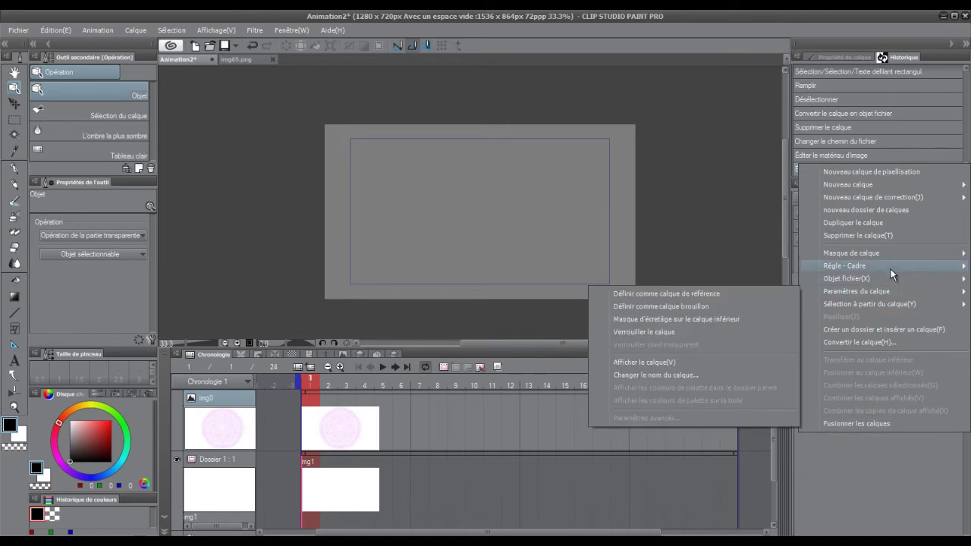
mouse_move(844, 265)
left_click(688, 326)
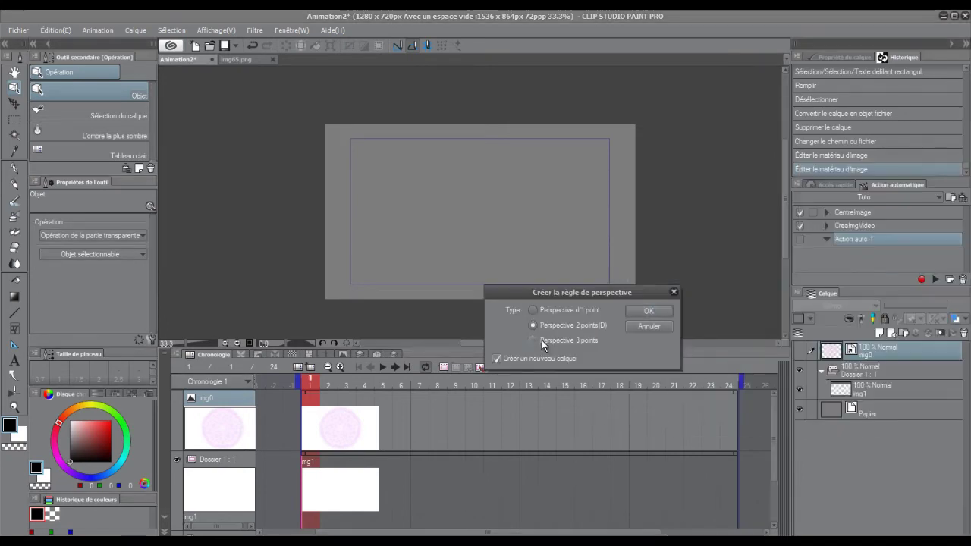
left_click(665, 314)
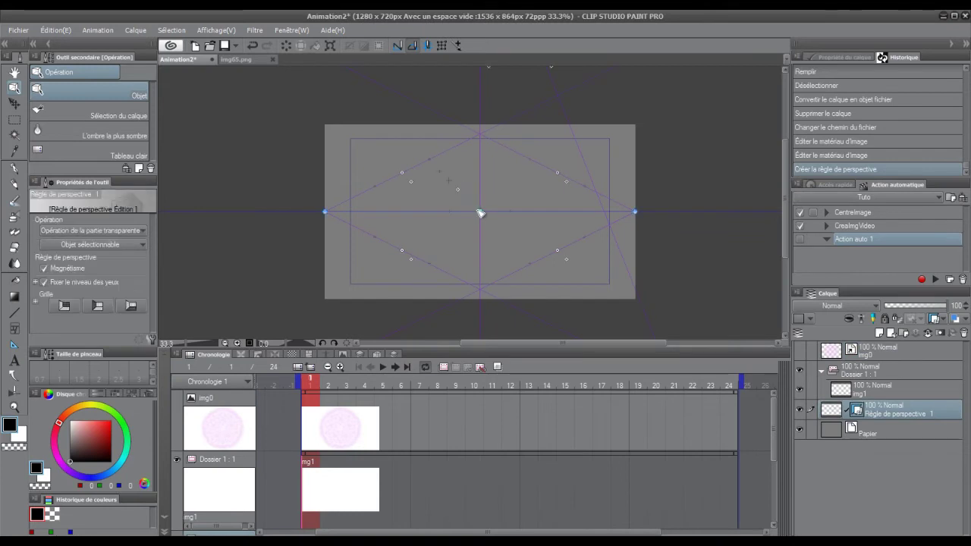
Step: Raise the perspective ruler's eye level above the canvas edge, shift it sideways and spread its two vanishing points farther apart
left_click_drag(486, 214, 542, 116)
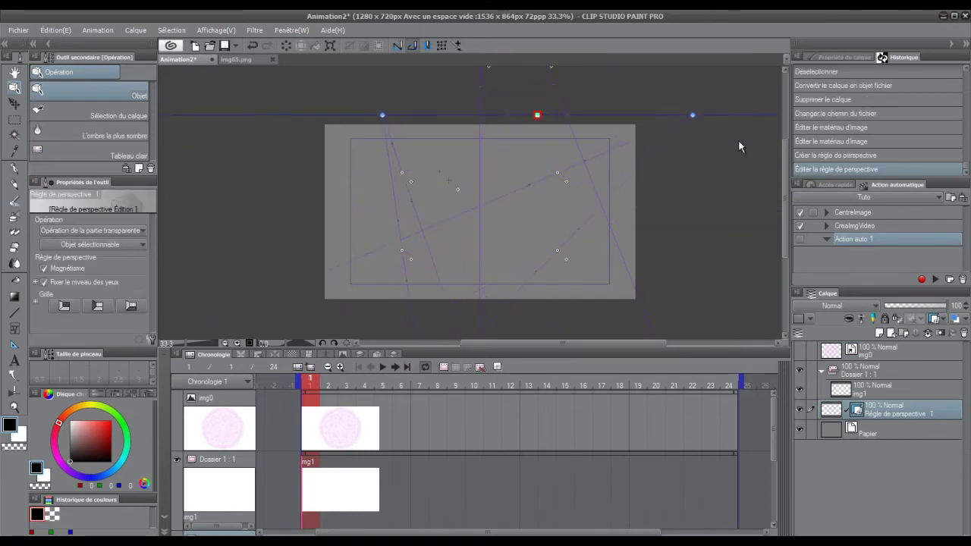
left_click_drag(689, 118, 724, 122)
mouse_move(382, 116)
left_mouse_down()
mouse_move(362, 116)
mouse_move(373, 115)
left_mouse_up()
left_click_drag(723, 115, 715, 115)
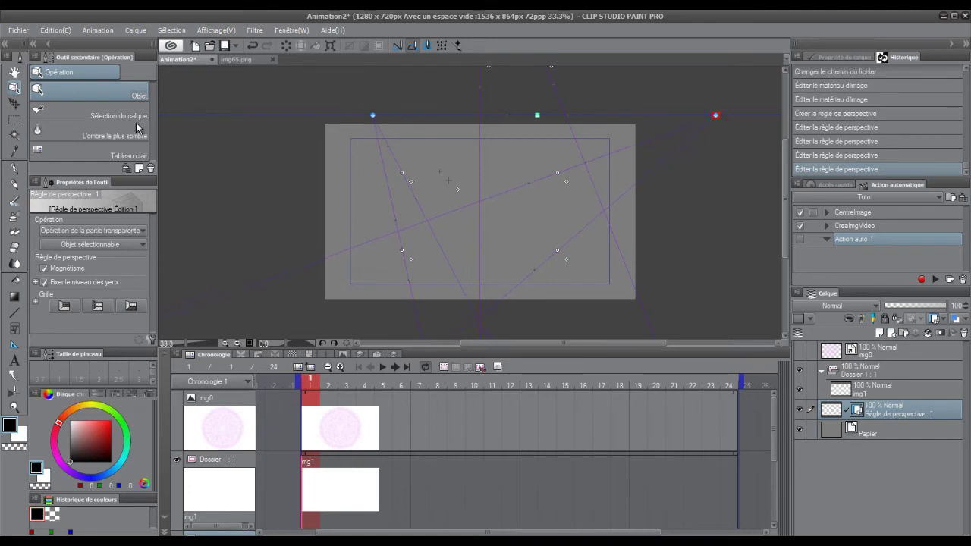
Step: Draw a four-sided ground outline with straight lines along the perspective ruler and remove the ruler from the layer
left_click(14, 312)
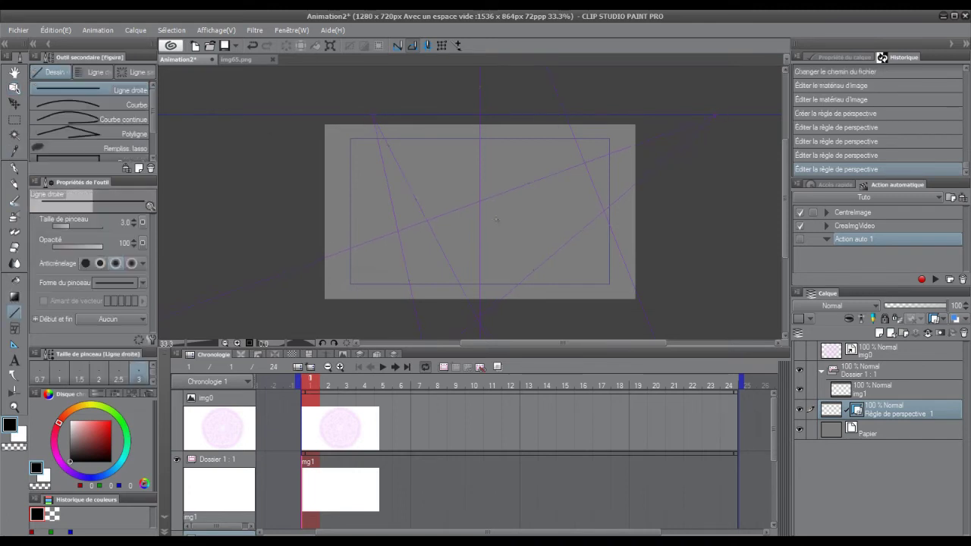
mouse_move(439, 286)
left_mouse_down()
mouse_move(575, 216)
mouse_move(456, 155)
mouse_move(473, 162)
left_mouse_up()
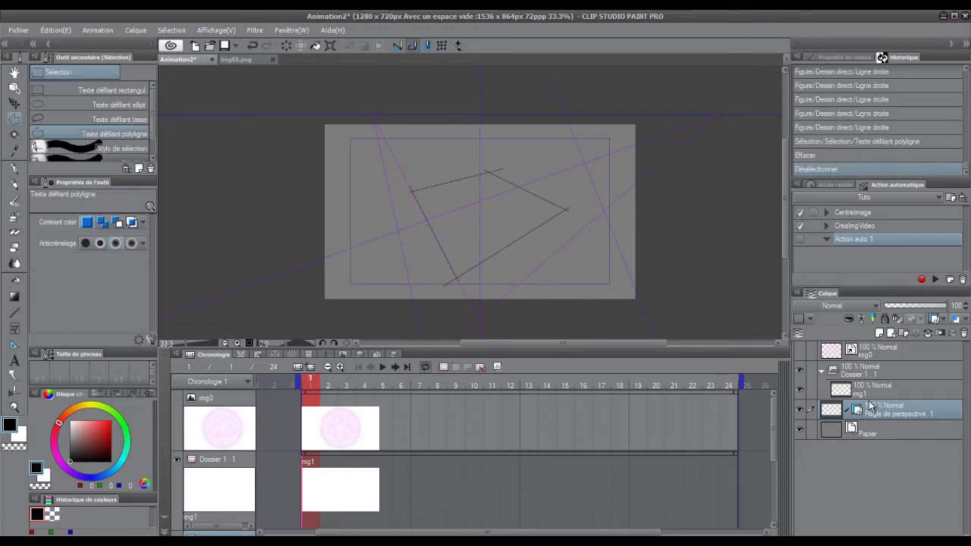
left_click_drag(857, 410, 964, 333)
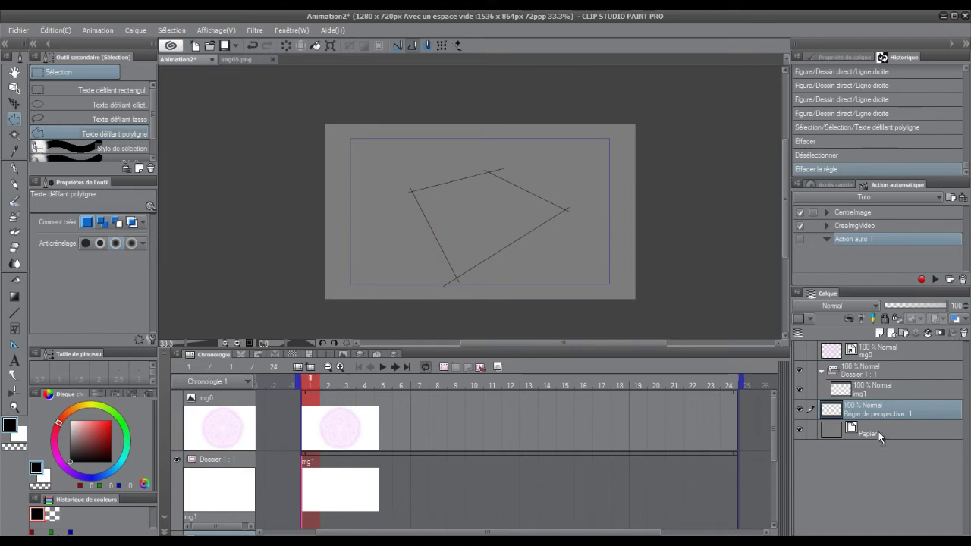
Step: Scale the perspective outline down and move it to the lower middle of the frame
key("ctrl+t")
left_click_drag(567, 167, 548, 192)
left_click_drag(525, 218, 526, 233)
key("Return")
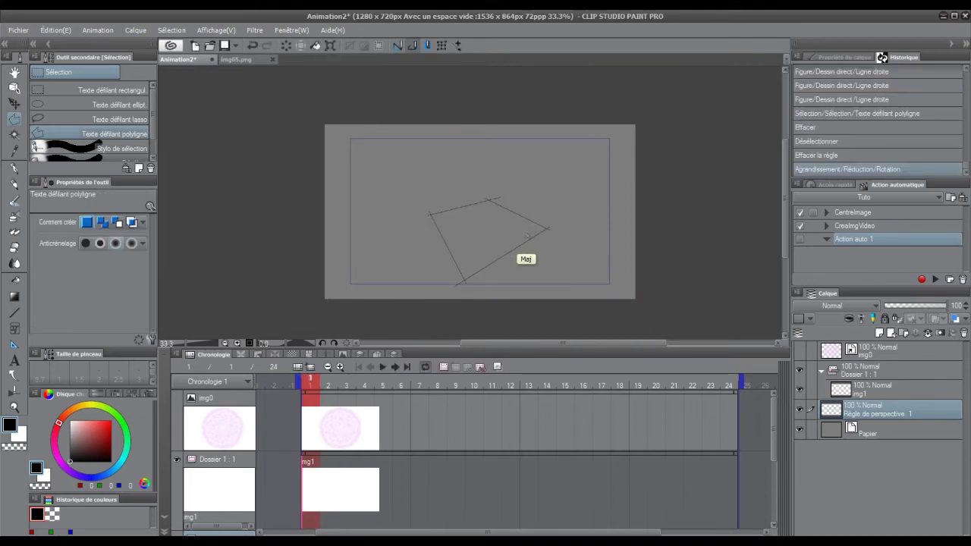
Step: Place the C_standing 01 pose mannequin on the canvas and adjust its 3D view so it stands smaller on the perspective outline
left_click(326, 354)
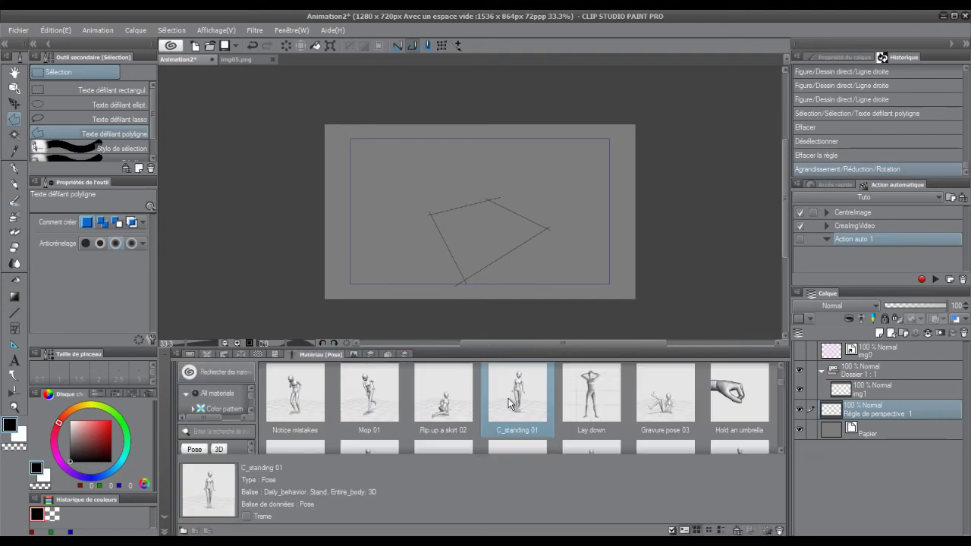
left_click_drag(509, 403, 542, 241)
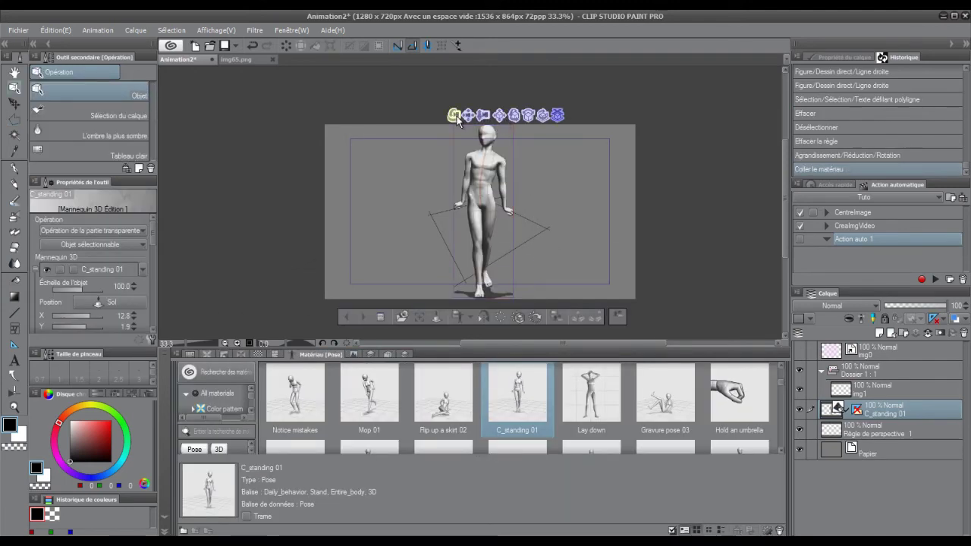
left_click_drag(457, 120, 478, 167)
left_click_drag(483, 117, 559, 34)
left_click(451, 150)
left_click(466, 151)
left_click(481, 151)
left_click_drag(481, 151, 465, 160)
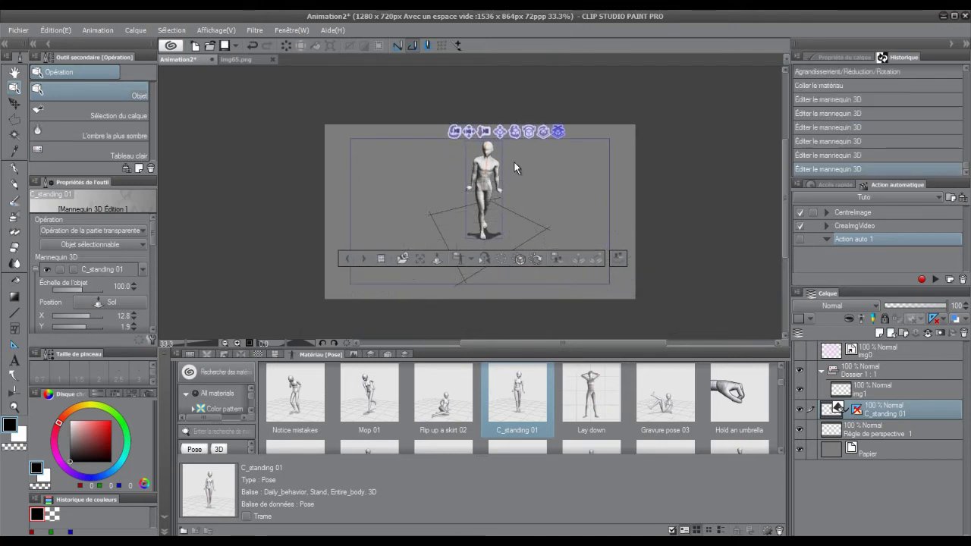
Step: Move the C_standing 01 layer above the Dossier 1 folder and put the img0 layer inside that folder
left_click_drag(889, 414, 895, 363)
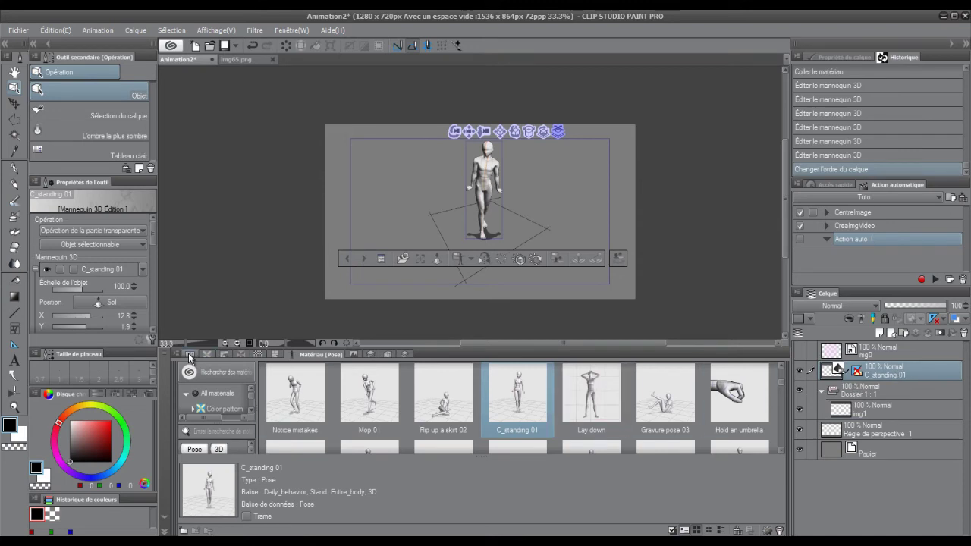
left_click(189, 354)
left_click(878, 392)
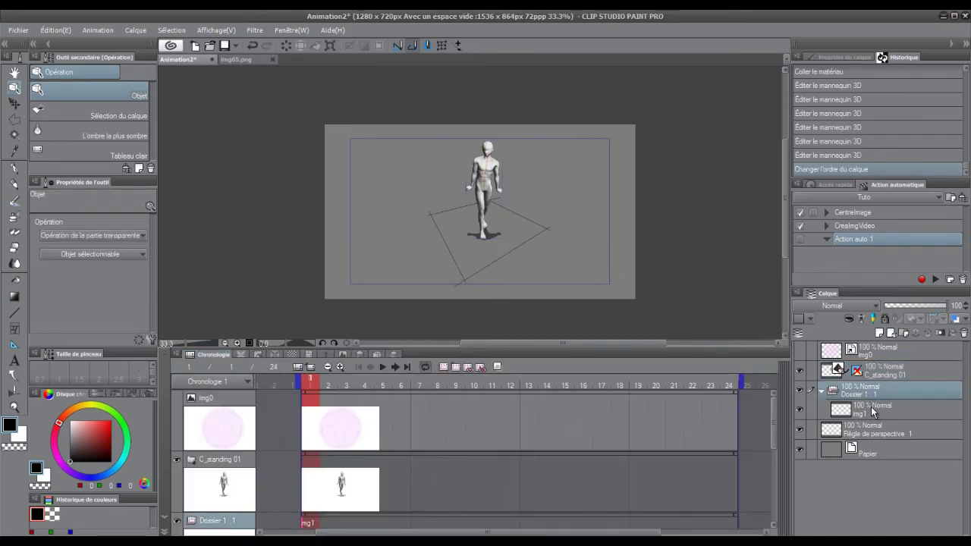
left_click(892, 357)
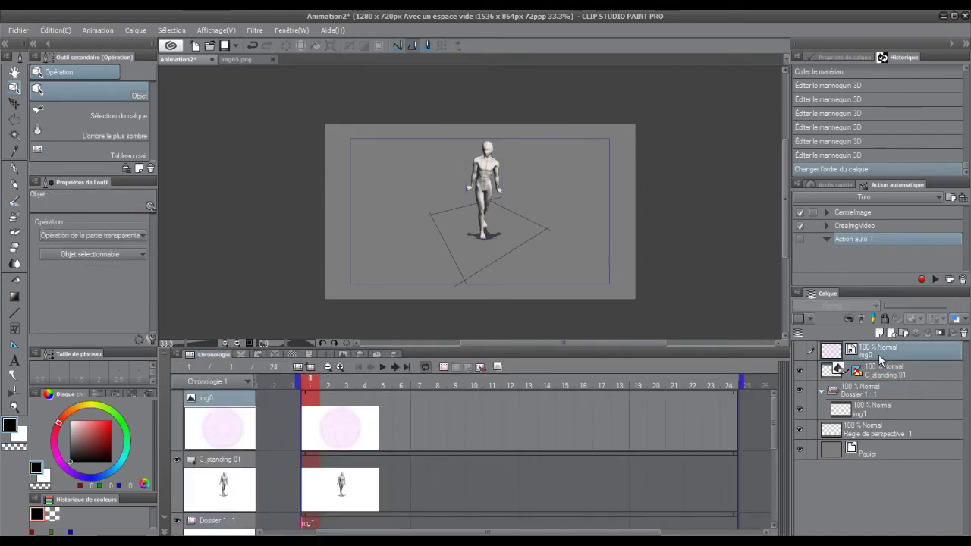
left_click_drag(892, 357, 889, 410)
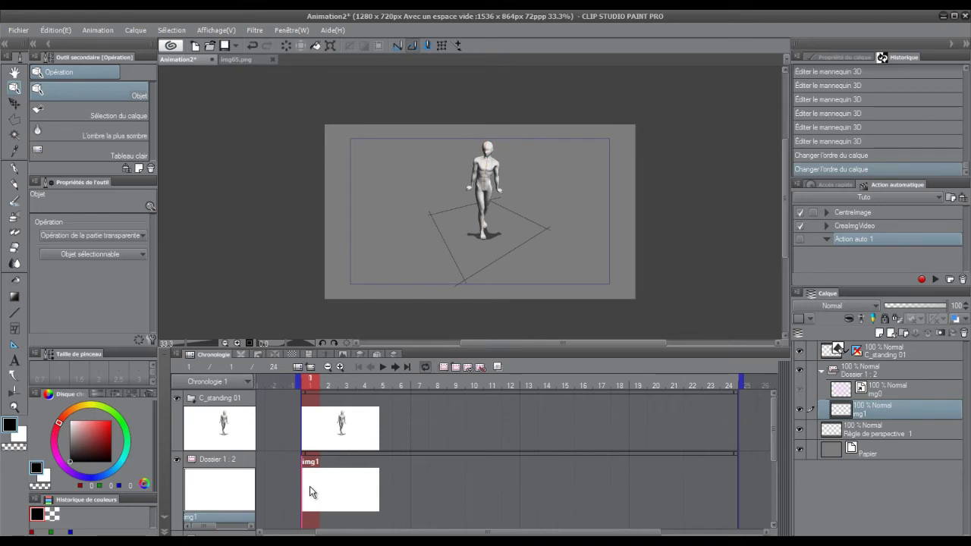
Step: Assign the img0 cel to frame 1 of the Dossier 1 track and delete the empty img1 layer
left_click_drag(369, 346, 370, 369)
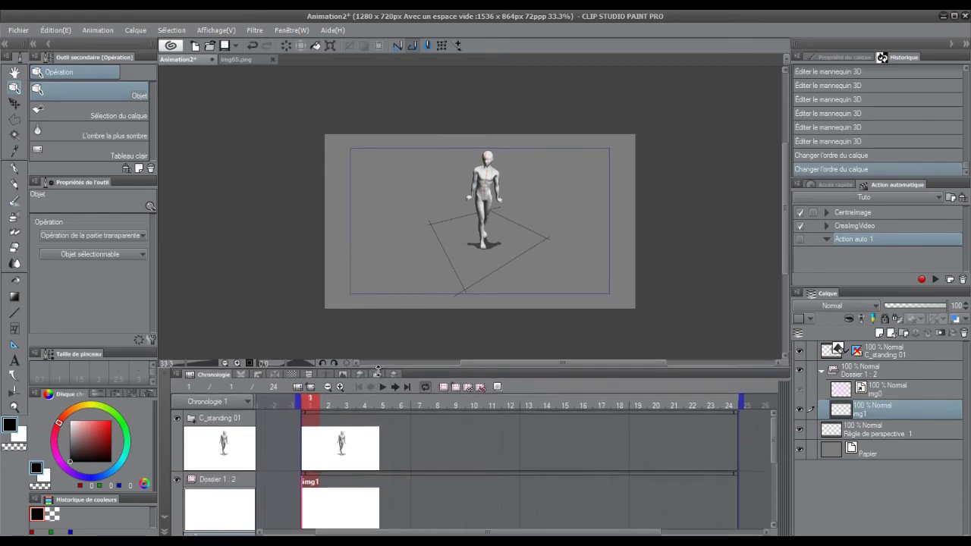
scroll(592, 455, "down", 2)
scroll(534, 459, "down", 1)
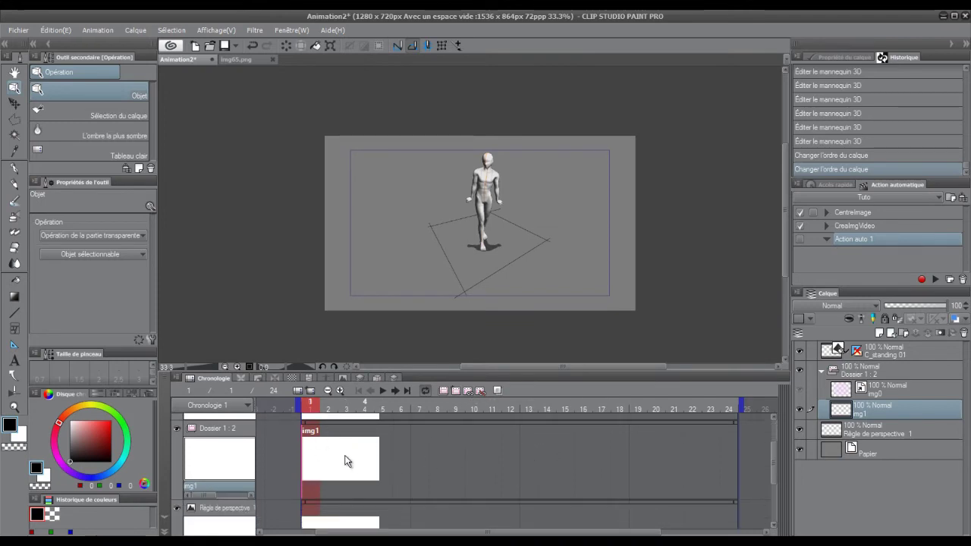
left_click(312, 453)
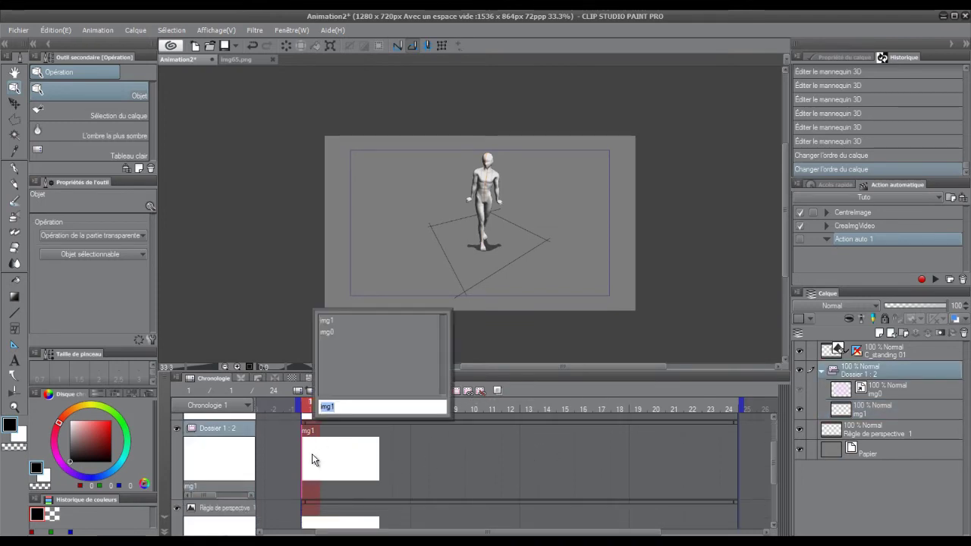
left_click(336, 331)
left_click(899, 412)
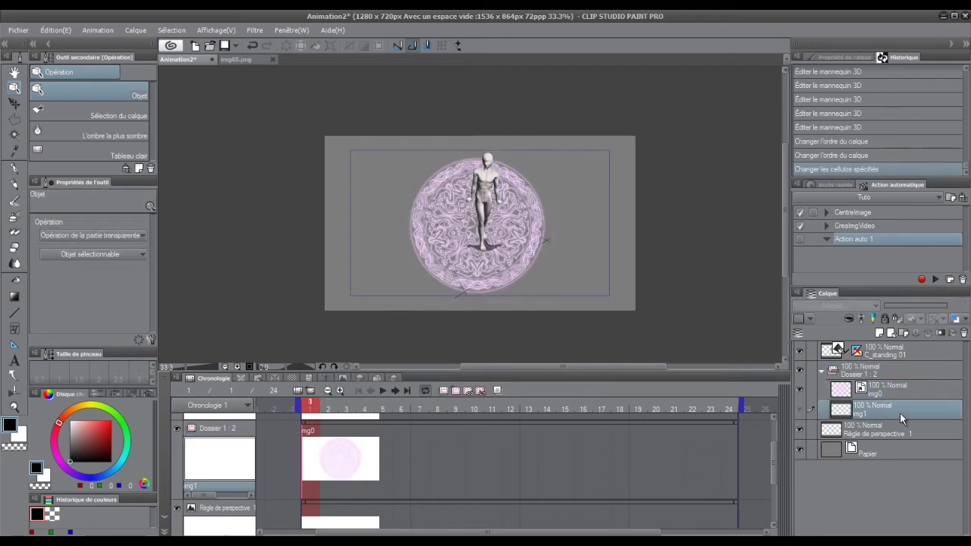
left_click(962, 333)
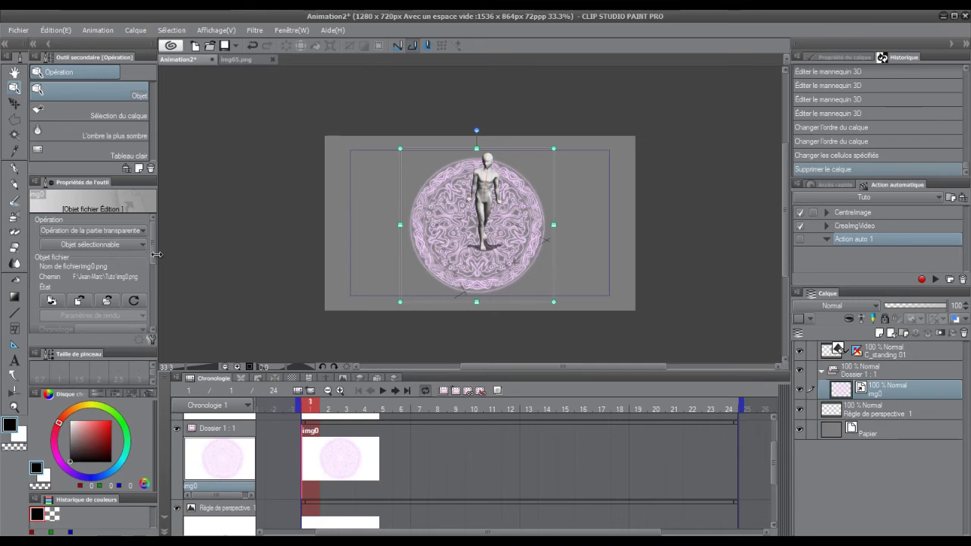
Step: Set the img0 file object's transformation to Transformation libre and fit its four corners to the perspective outline's corners
left_click_drag(152, 250, 156, 308)
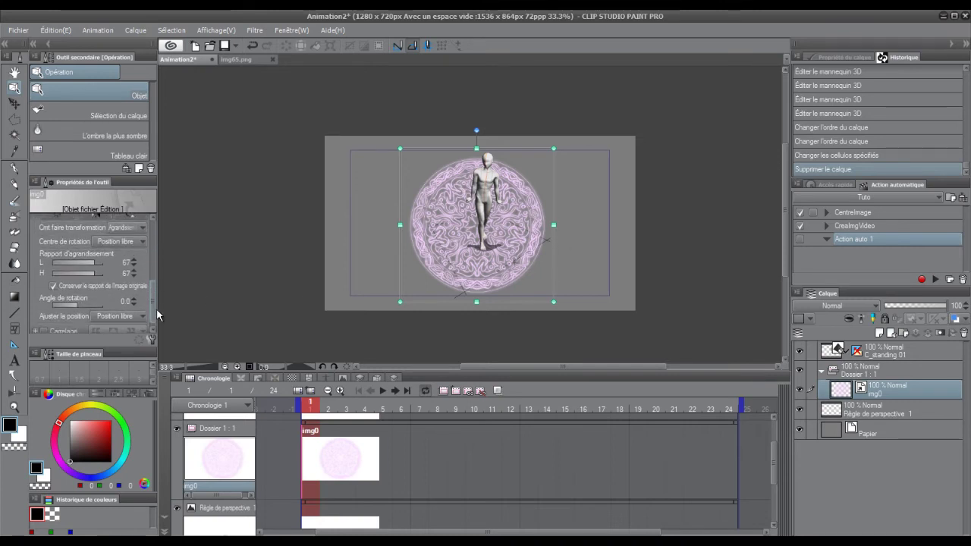
left_click(116, 230)
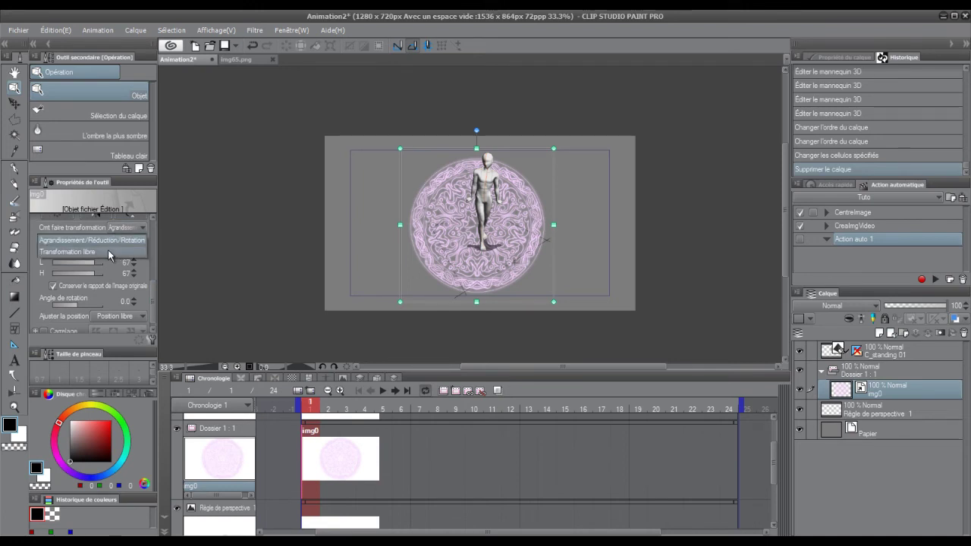
left_click(108, 251)
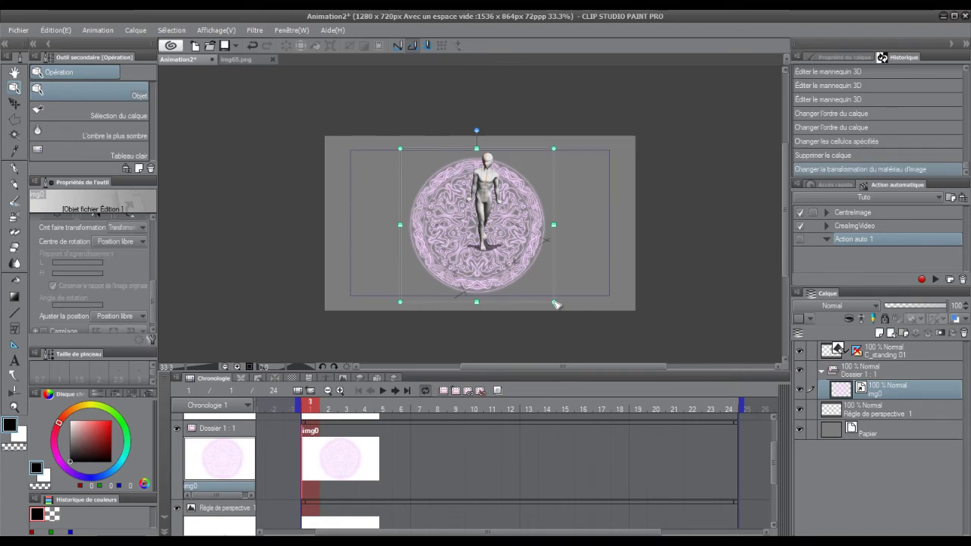
left_click_drag(556, 303, 546, 241)
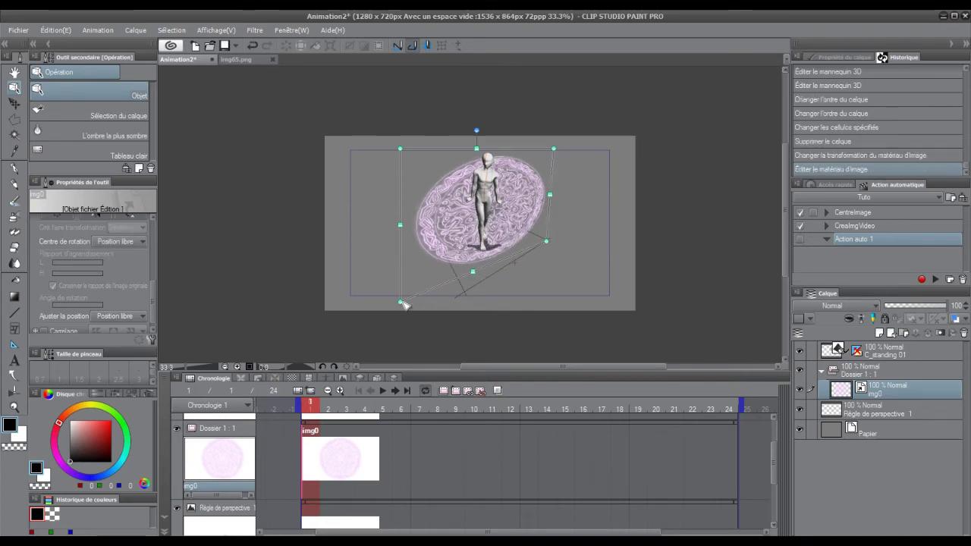
left_click_drag(402, 304, 465, 290)
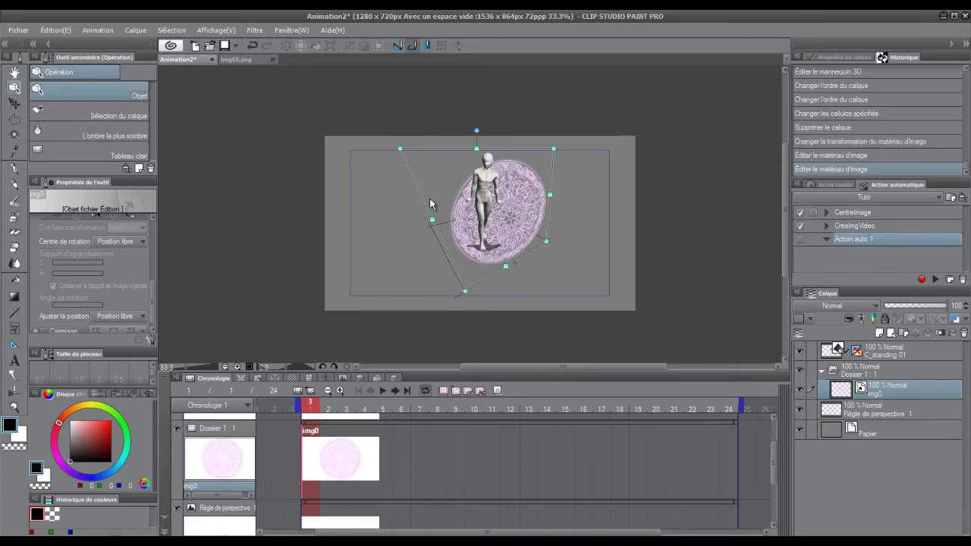
left_click_drag(401, 150, 431, 226)
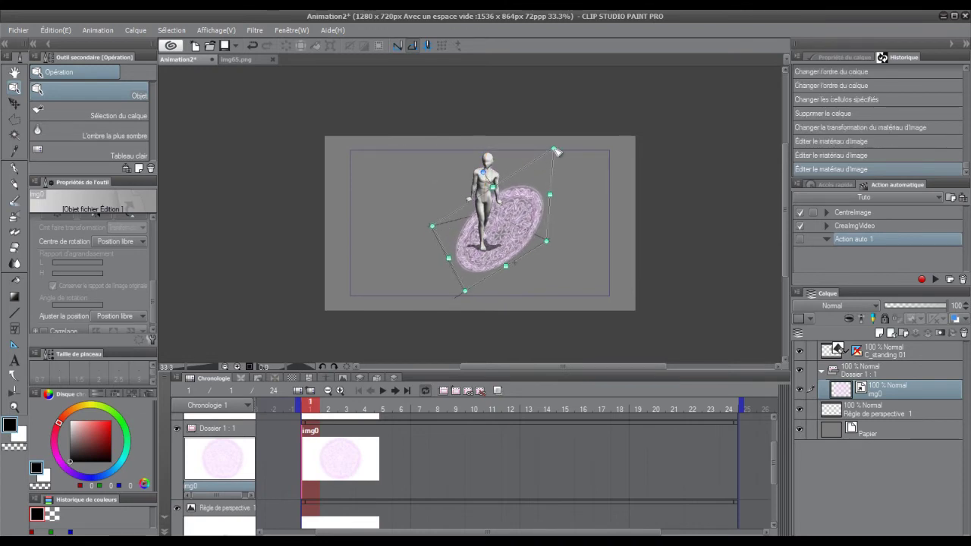
left_click_drag(555, 151, 492, 215)
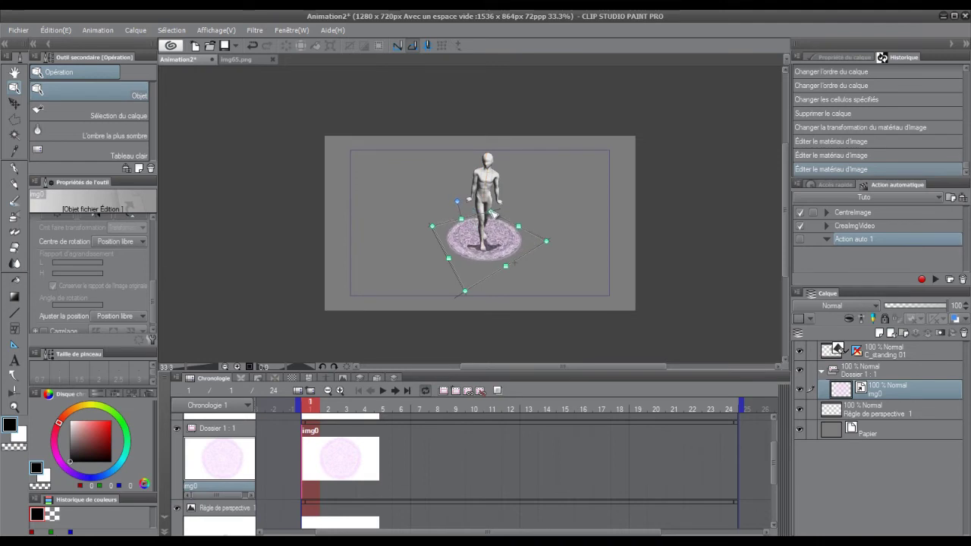
Step: Adjust the C_standing 01 mannequin's position on the flattened circle and delete the Règle de perspective 1 outline layer
left_click(874, 356)
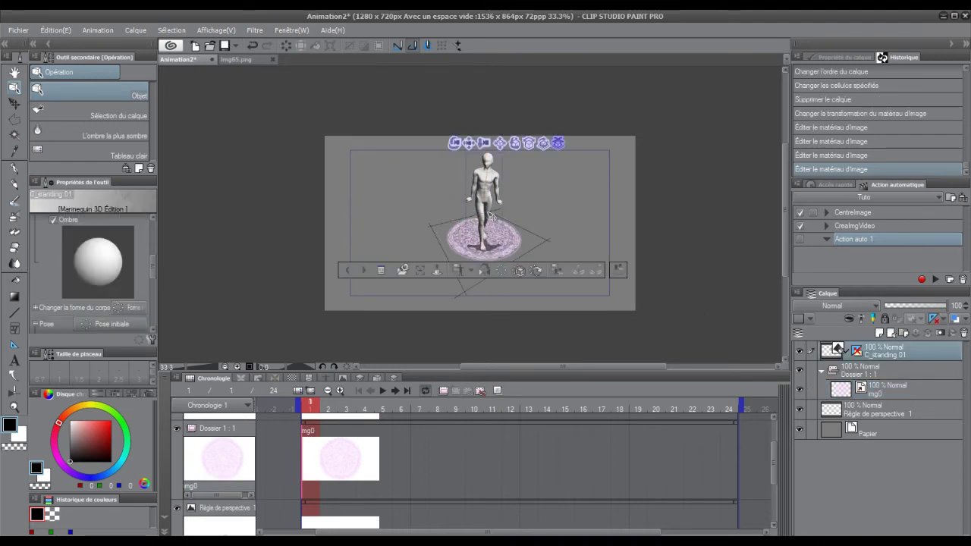
left_click_drag(470, 146, 473, 138)
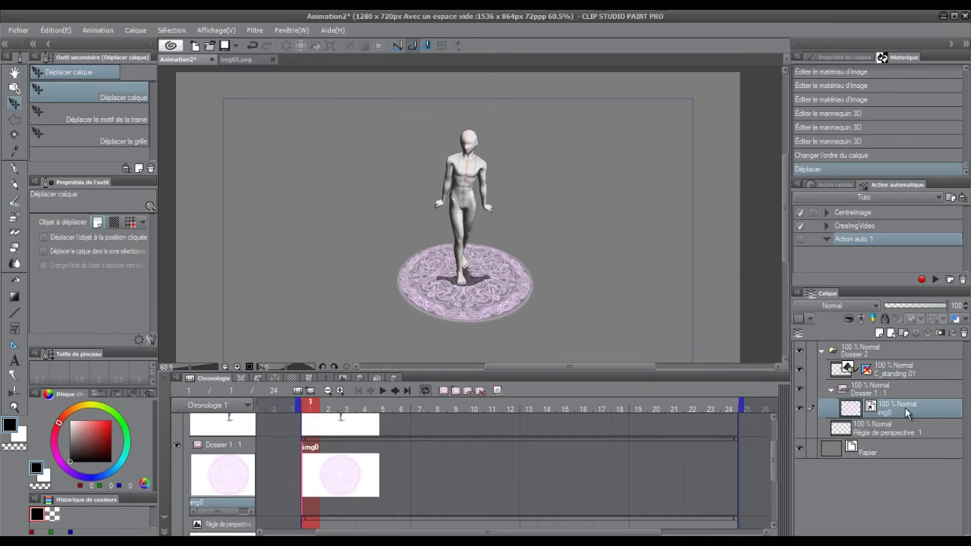
left_click(895, 430)
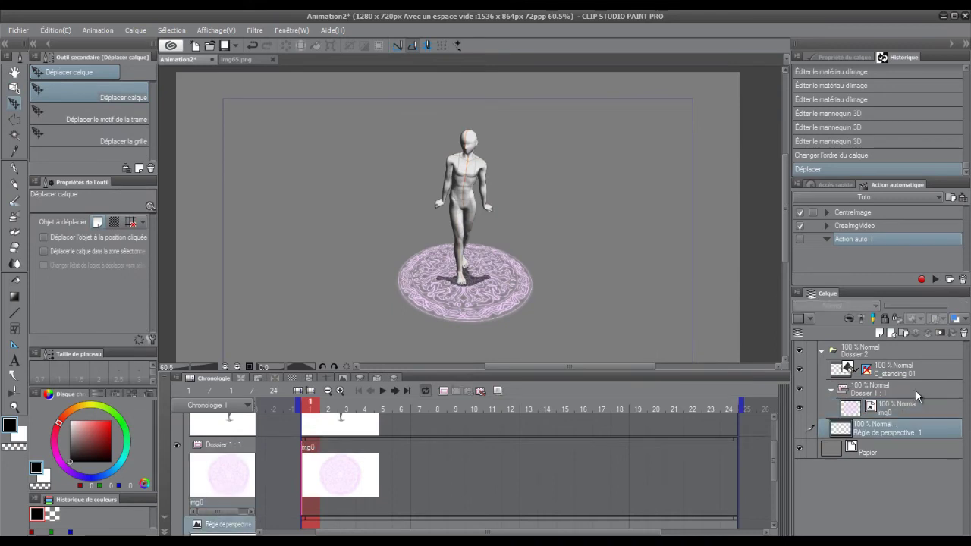
left_click(961, 333)
Step: Duplicate the img0 layer as img1 in Dossier 1 and assign the img1 cel to frame 2 of its track
left_click(871, 407)
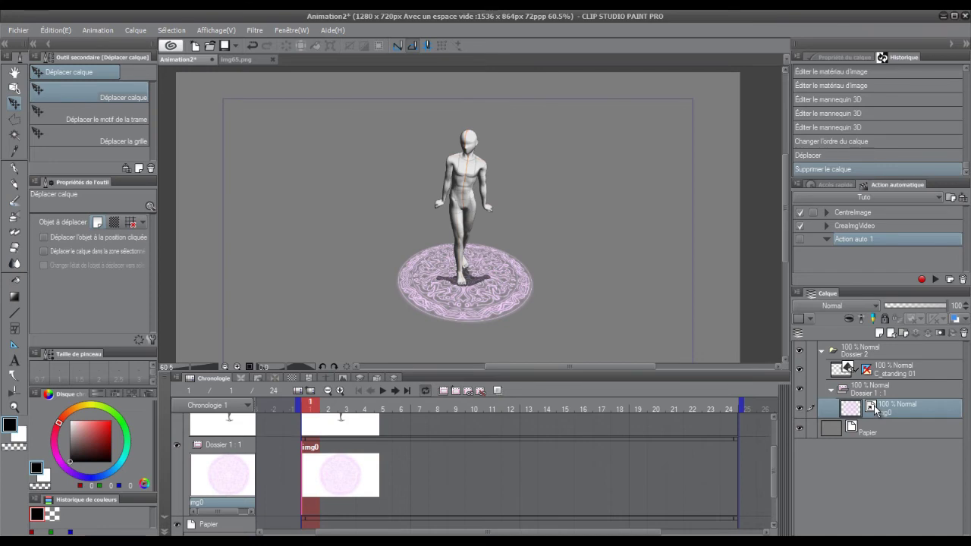
left_click_drag(883, 385, 880, 331)
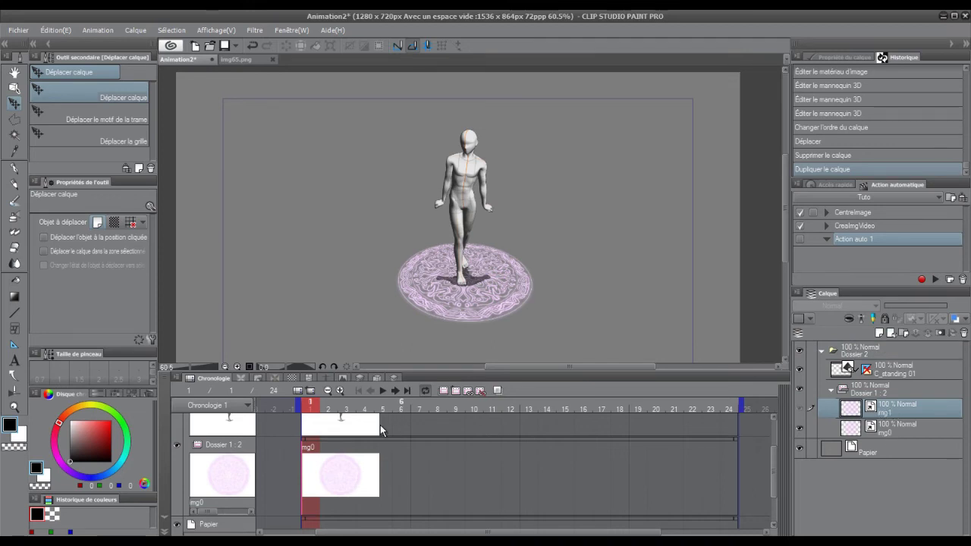
left_click(329, 469)
left_click(351, 350)
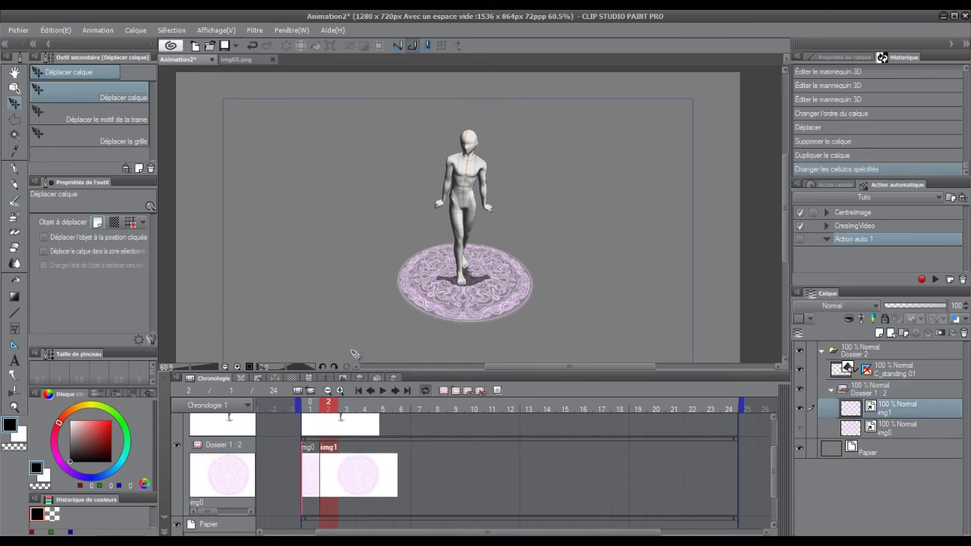
left_click(343, 464)
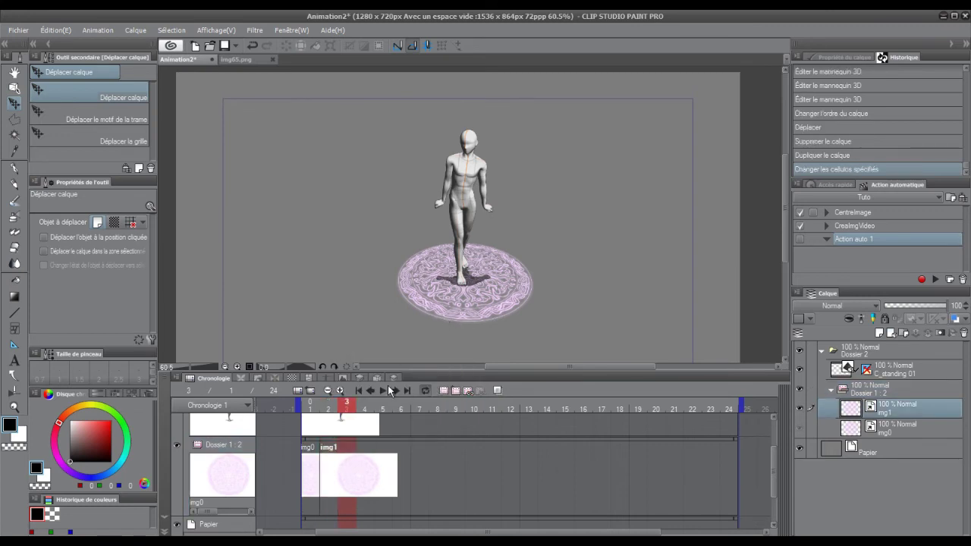
Step: Relink the img1 file object on frame 2 to img5.png and compare it with frame 1
left_click(330, 467)
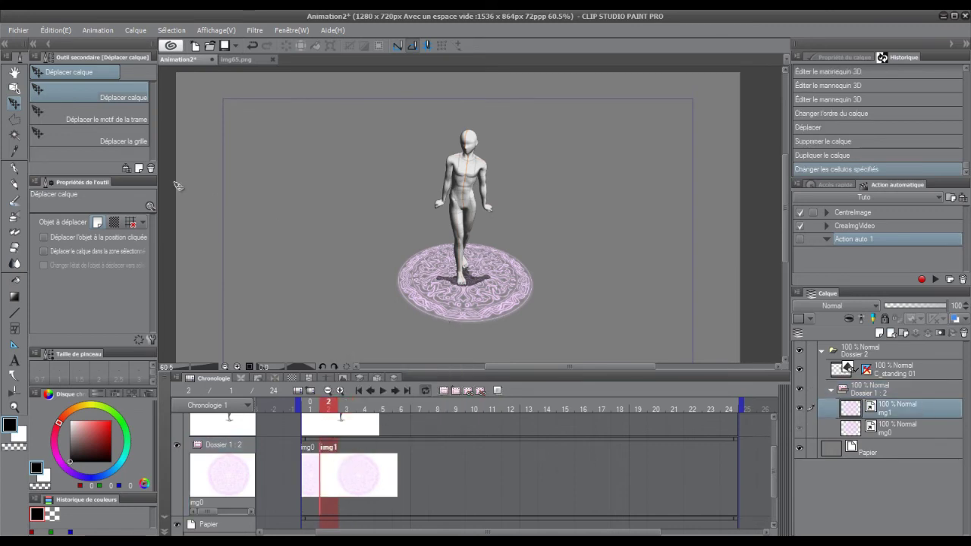
left_click(17, 91)
left_click(52, 301)
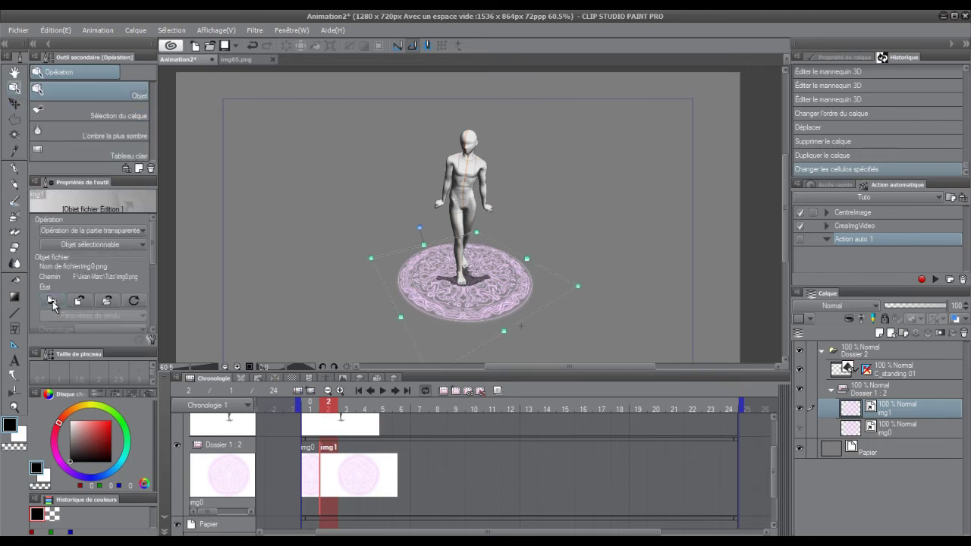
left_click(475, 103)
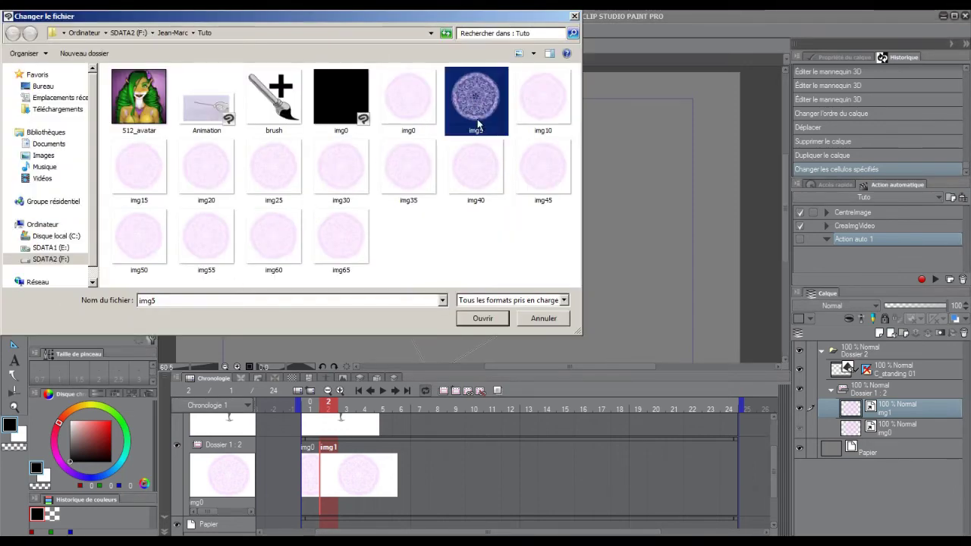
left_click(482, 317)
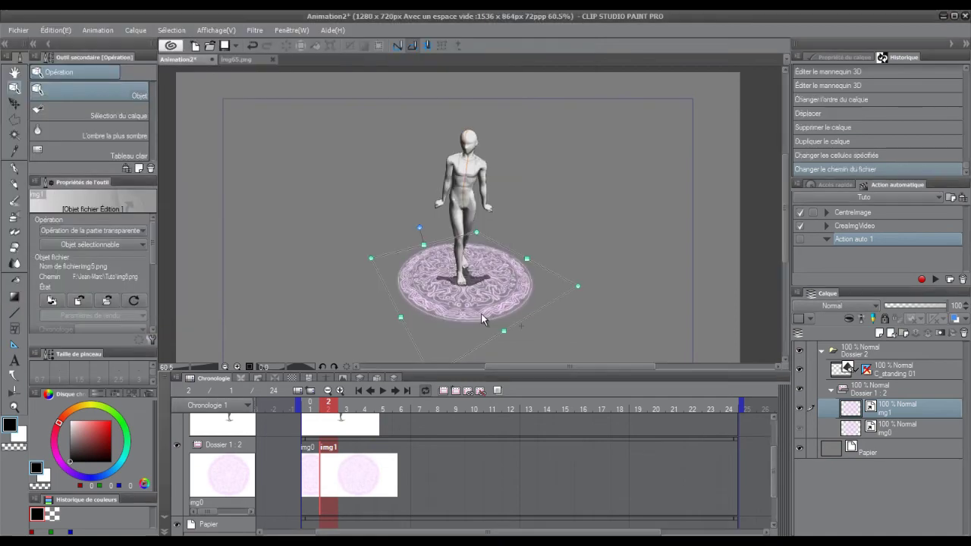
left_click(311, 407)
left_click(329, 407)
left_click(311, 407)
left_click(331, 407)
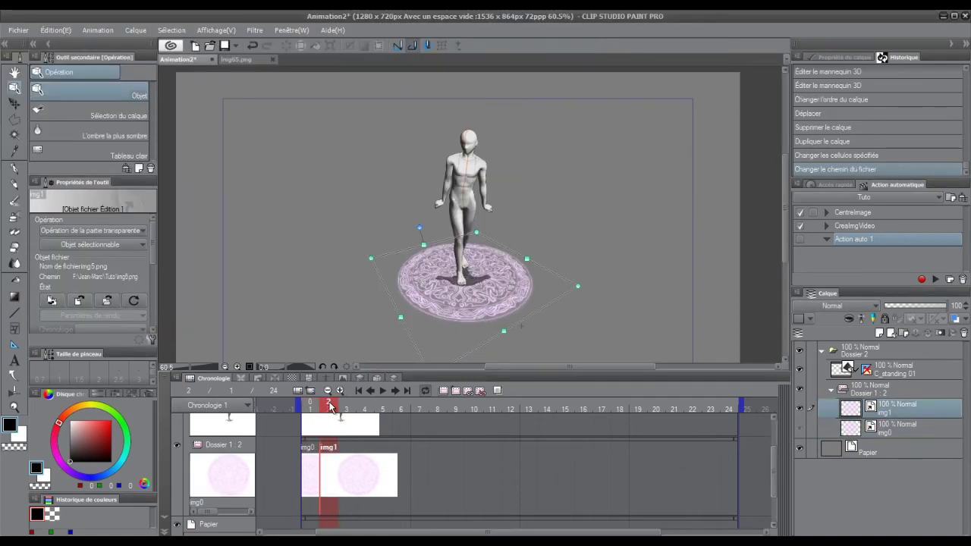
Step: Duplicate the img1 layer as img2, assign its cel to frame 3 and relink its file object to img10.png
left_click(347, 408)
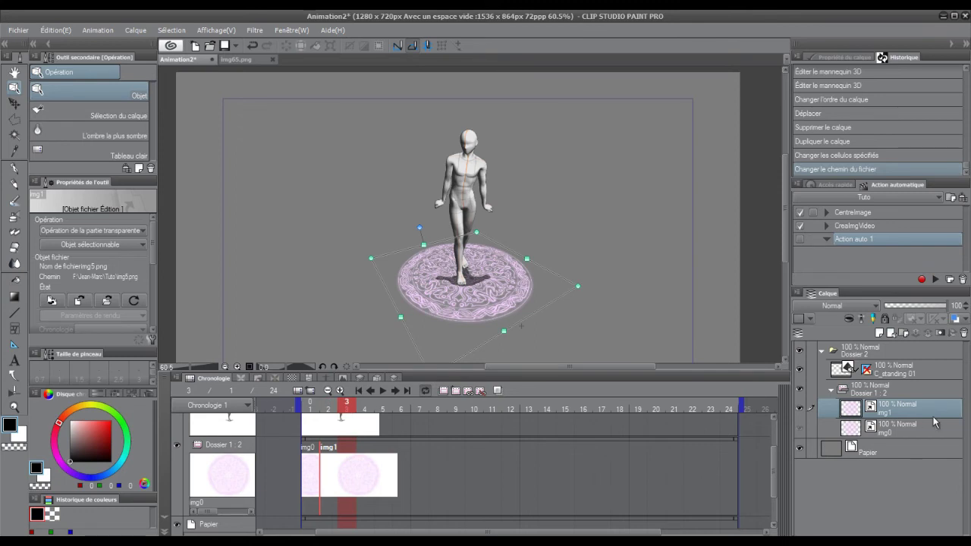
left_click_drag(910, 413, 879, 335)
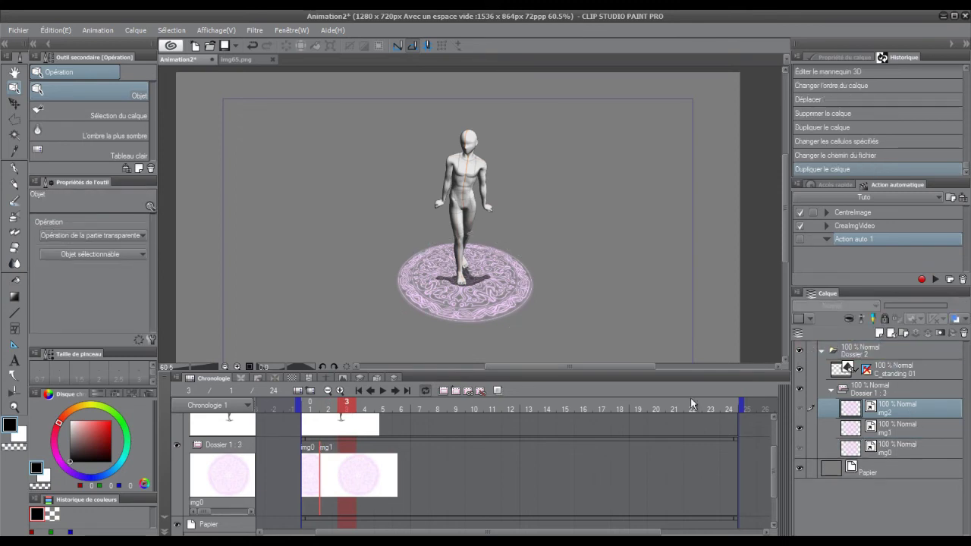
left_click(341, 470)
left_click(372, 356)
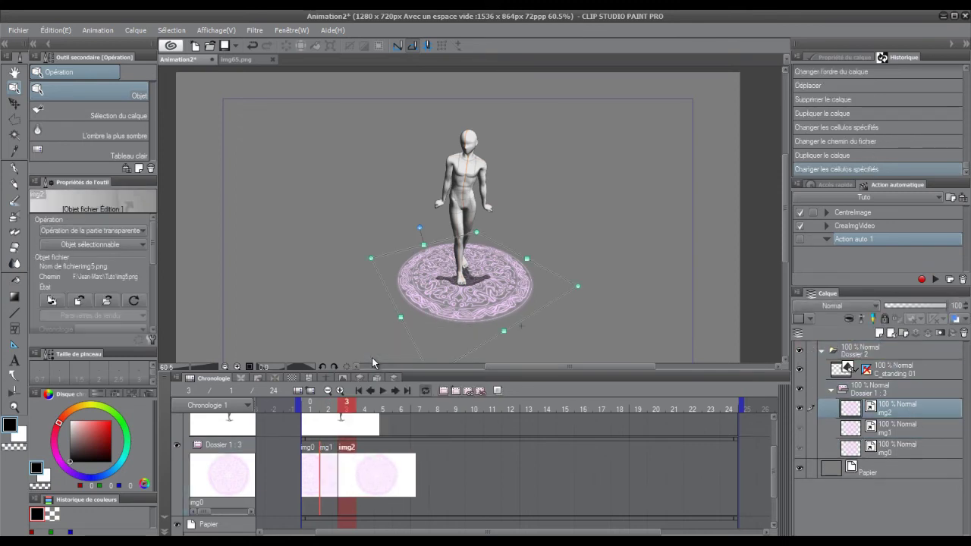
left_click(52, 300)
left_click(533, 101)
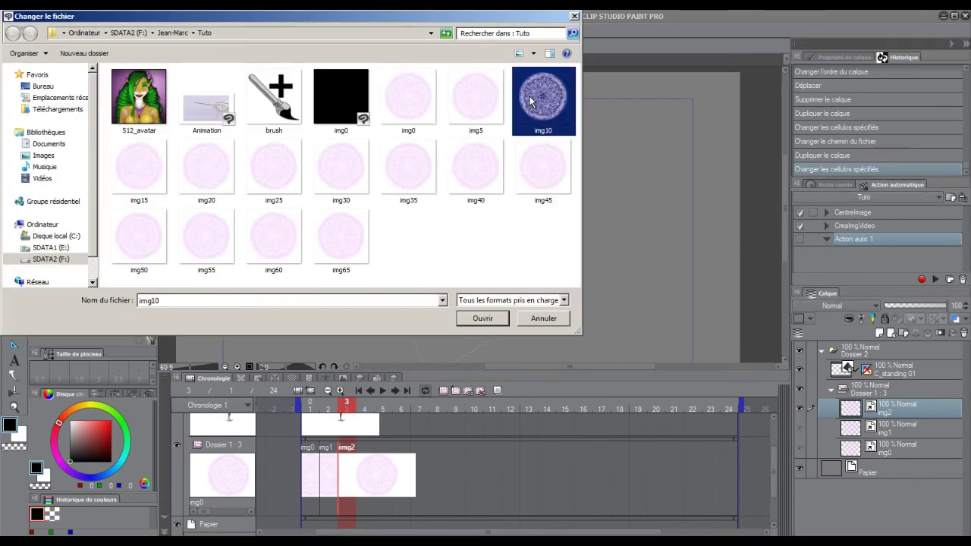
left_click(483, 319)
Step: Duplicate the img2 layer as img3, assign its cel to frame 4 and relink its file object to img15.png
left_click(362, 458)
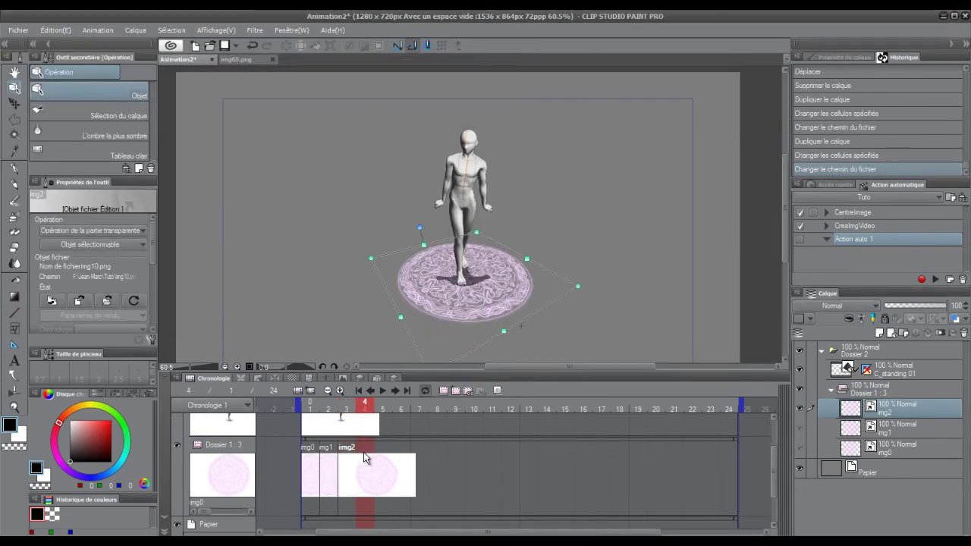
left_click_drag(900, 407, 879, 333)
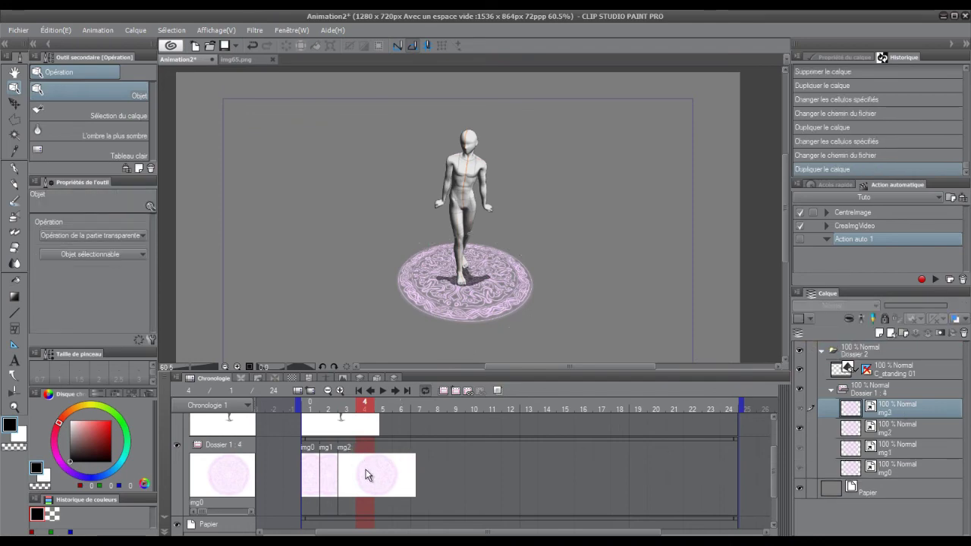
left_click(366, 475)
left_click(52, 300)
left_click(140, 171)
left_click(485, 316)
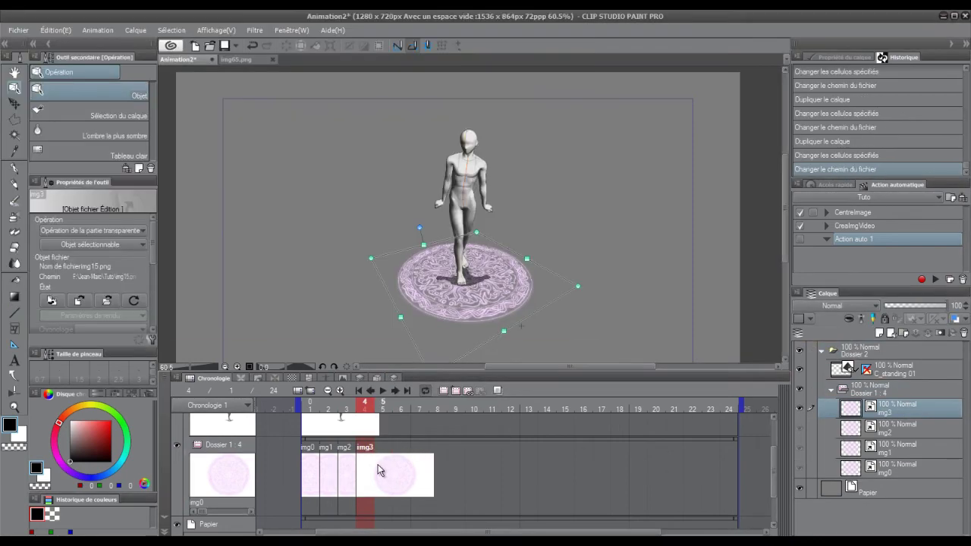
Step: Duplicate the img3 layer for frame 5 of the Dossier 1 track
left_click(380, 470)
right_click(902, 409)
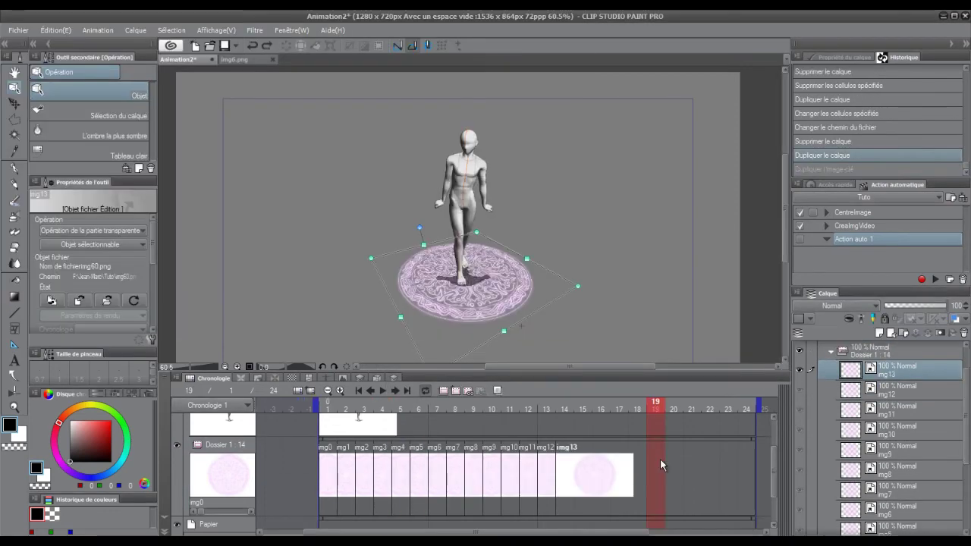
Step: Copy the whole img0 to img13 cel sequence so it repeats from frame 15, and play the animation
left_click_drag(324, 465, 663, 493)
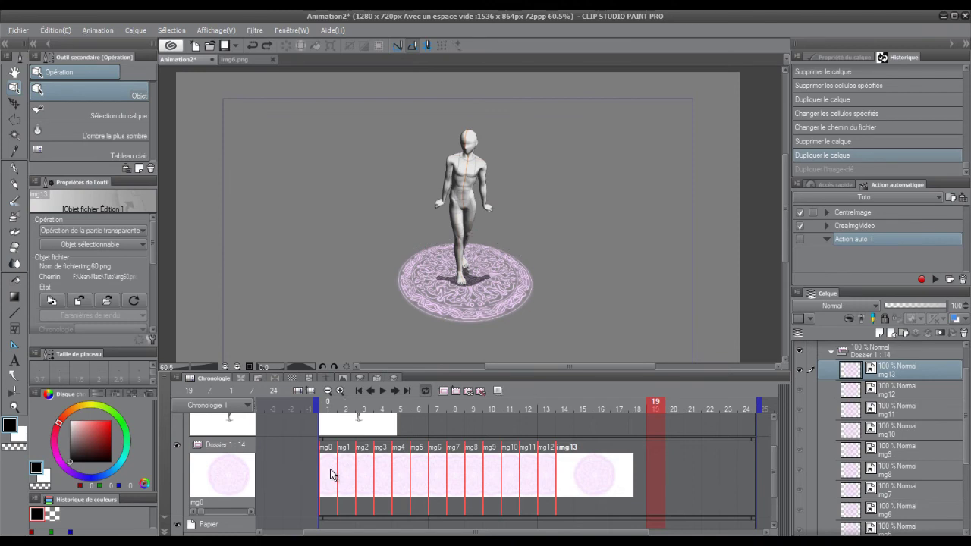
left_click_drag(330, 468, 590, 480)
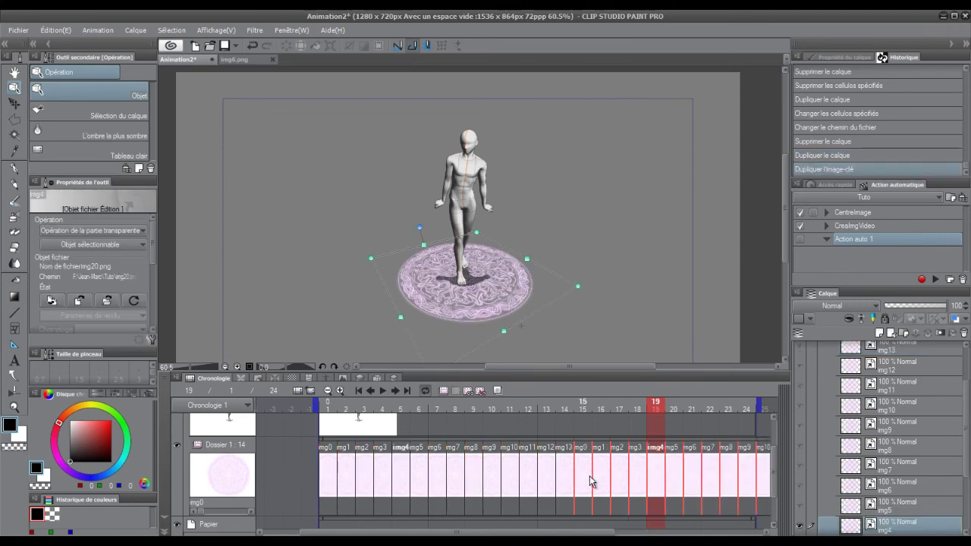
left_click(337, 407)
left_click(386, 392)
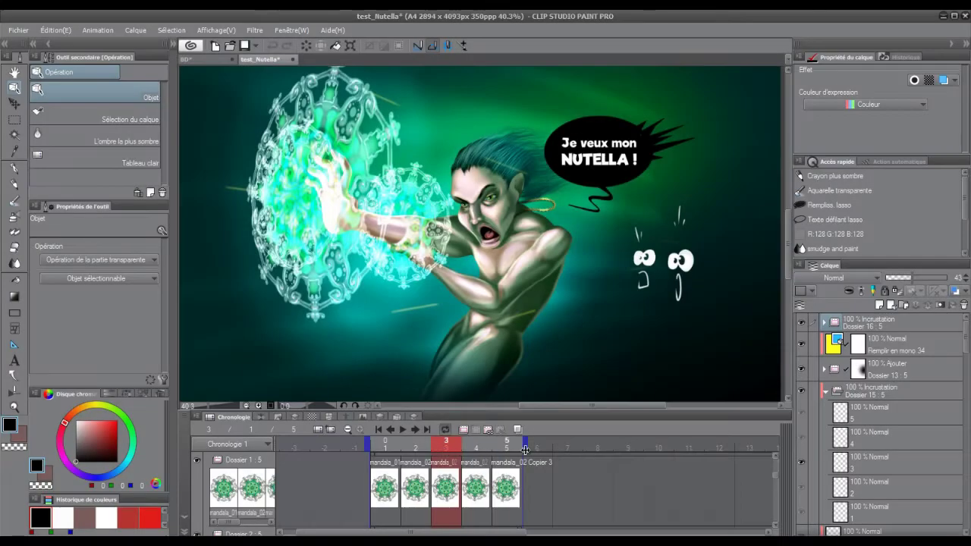
Step: Play the test_Nutella animation and inspect the mandala cels of the Dossier 1 track on frames 1 to 4
left_click(405, 430)
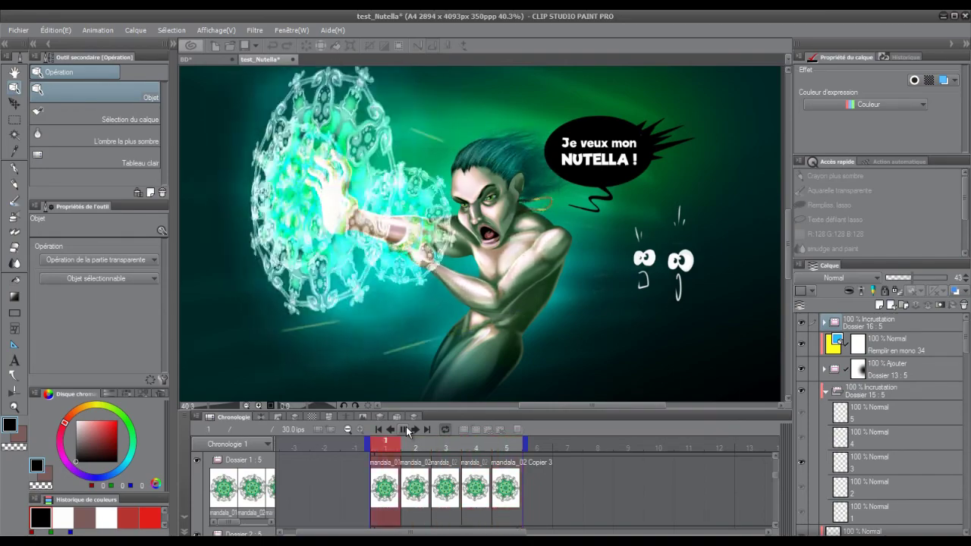
left_click(405, 429)
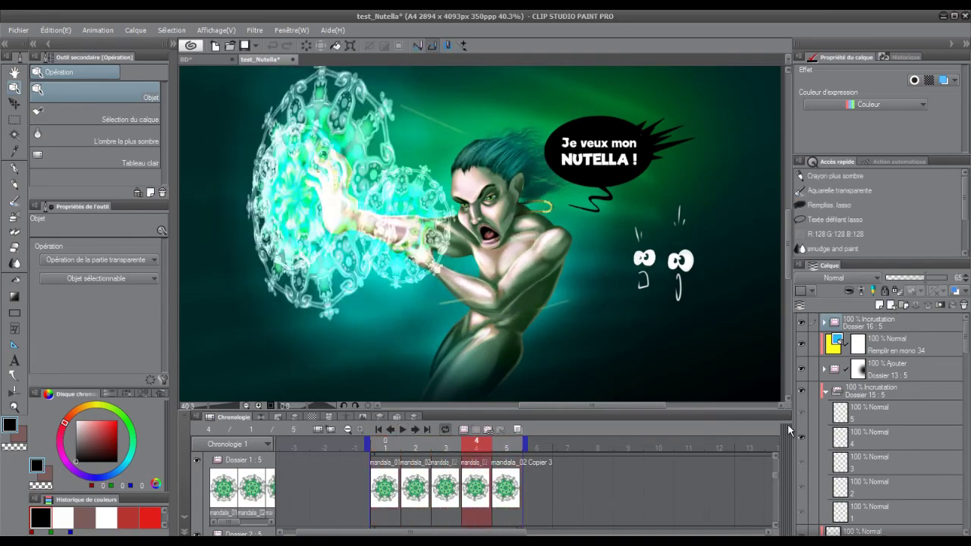
left_click(412, 492)
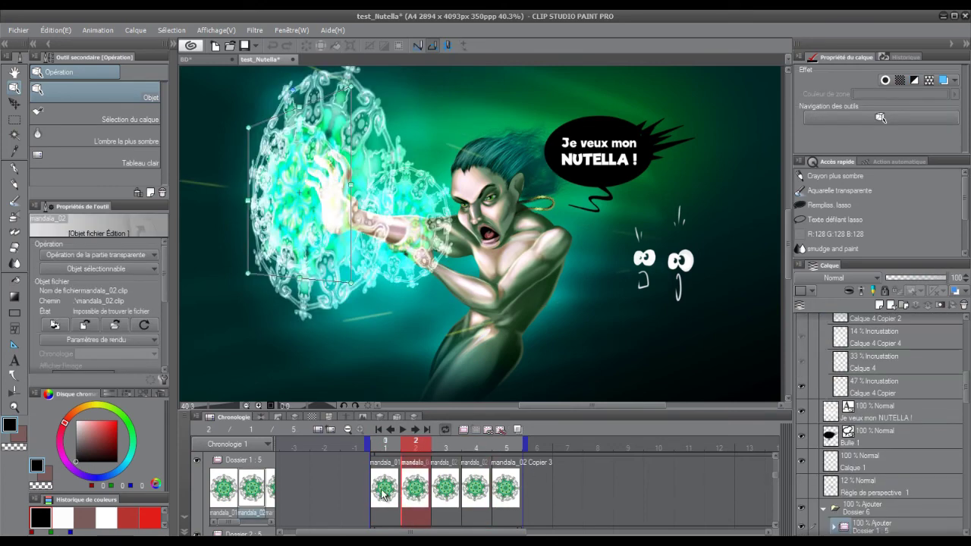
left_click(387, 490)
left_click(429, 493)
left_click(447, 493)
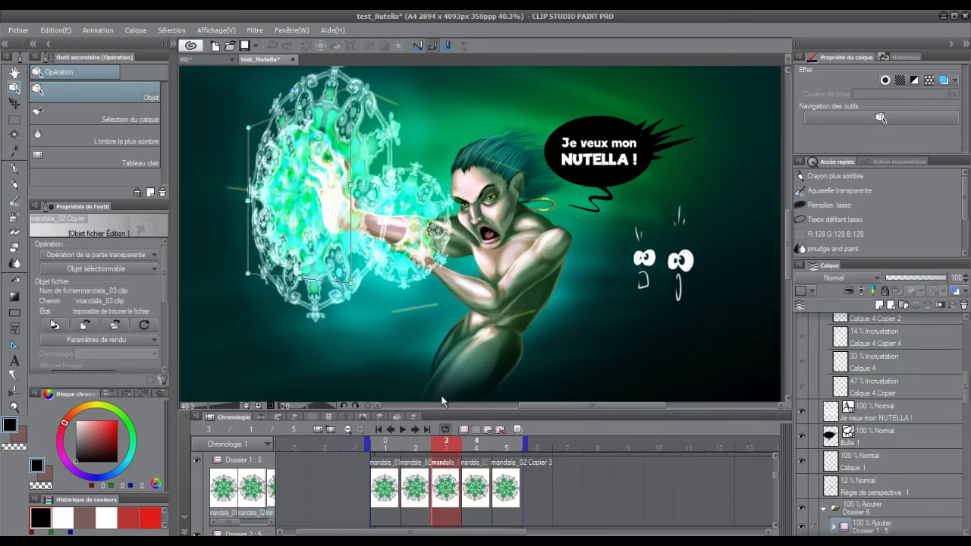
left_click(478, 492)
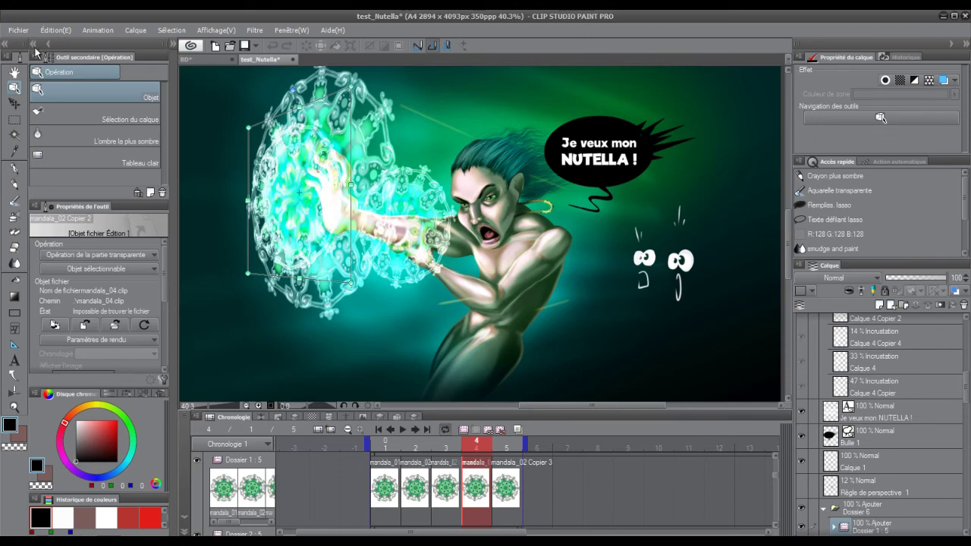
Step: Set up an image sequence export of the animation with the name Nutela and the PNG file type
left_click(13, 32)
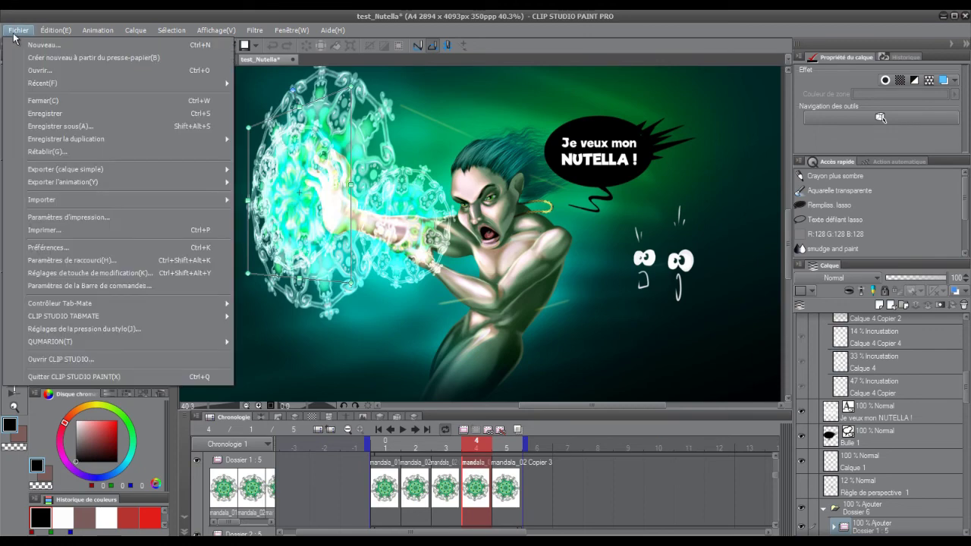
mouse_move(115, 183)
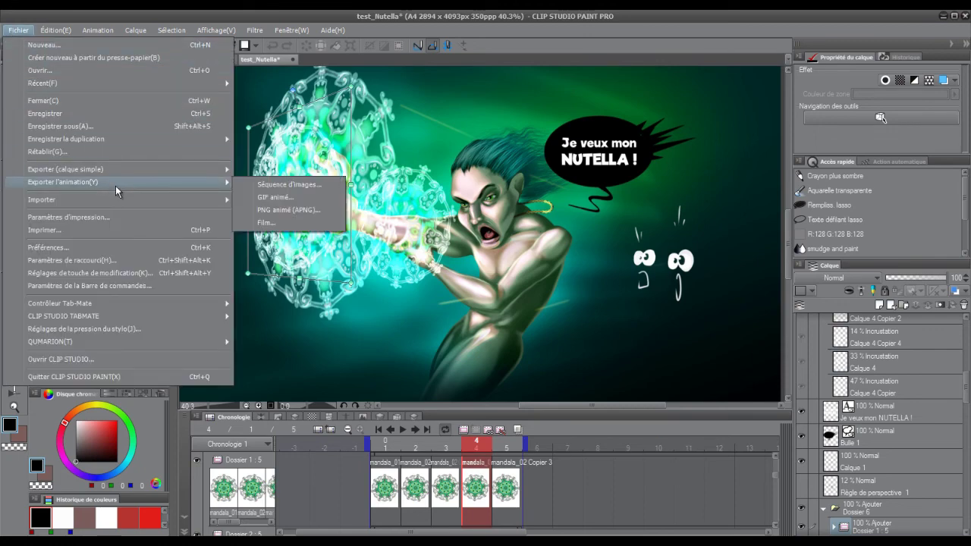
left_click(291, 185)
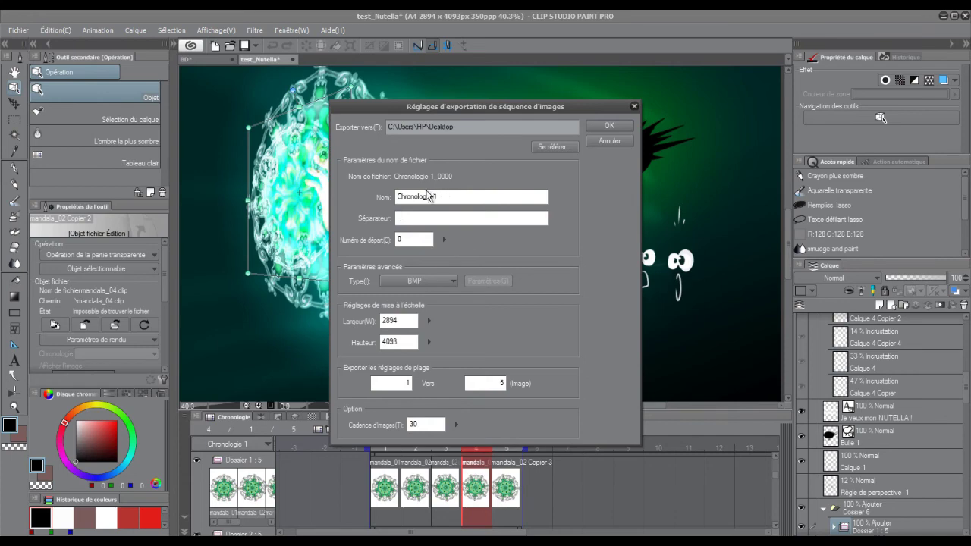
left_click_drag(439, 198, 303, 205)
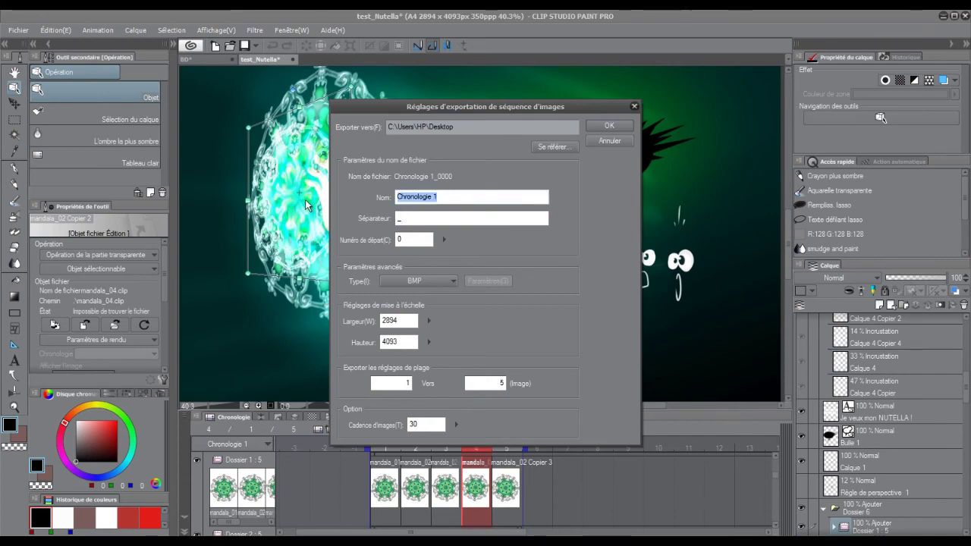
type("Nutela")
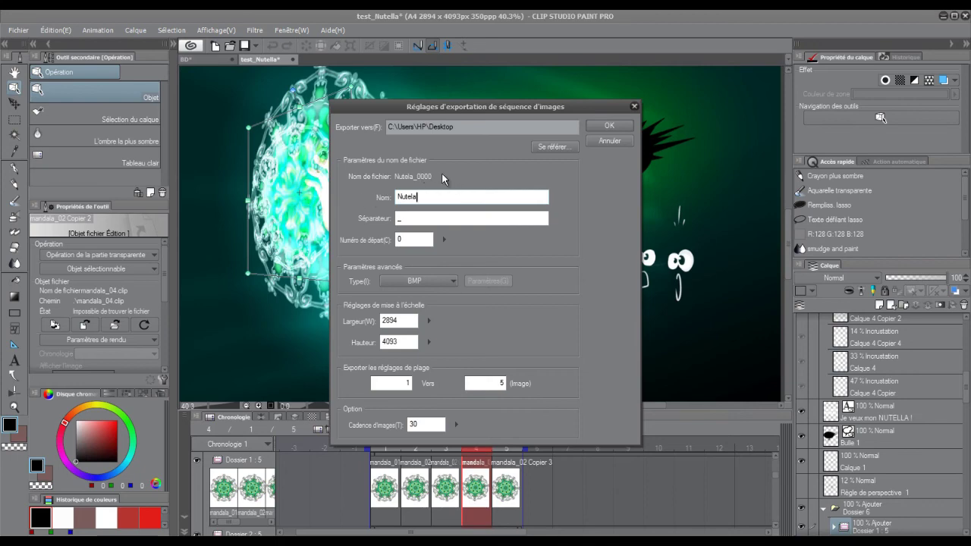
key("Tab")
double_click(399, 220)
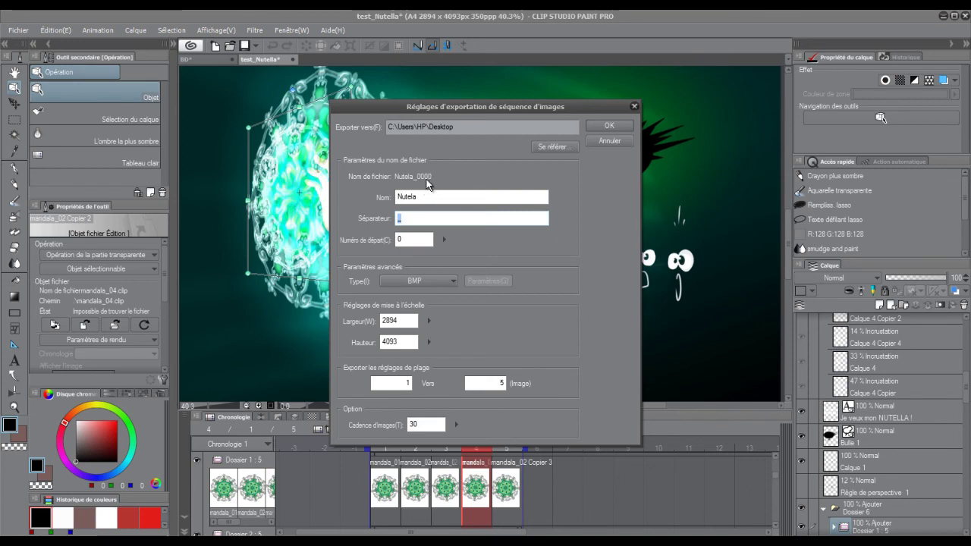
left_click(437, 280)
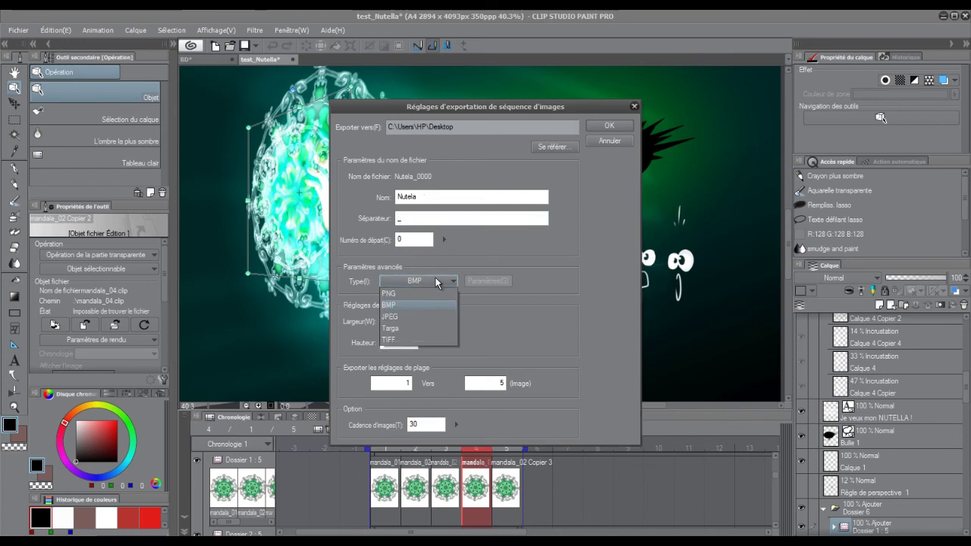
left_click(425, 294)
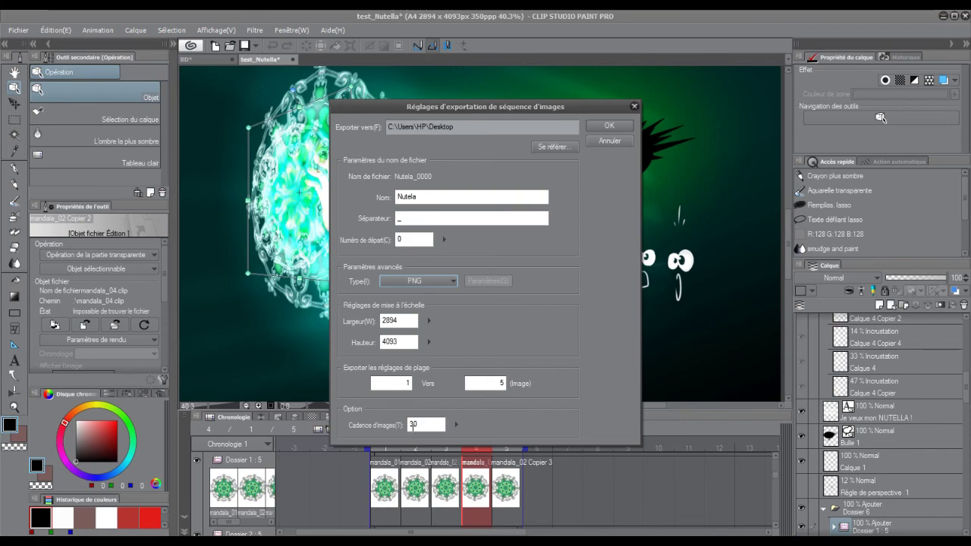
Step: Review the size and frame rate settings for exporting the animation as a film, without exporting it
left_click(18, 30)
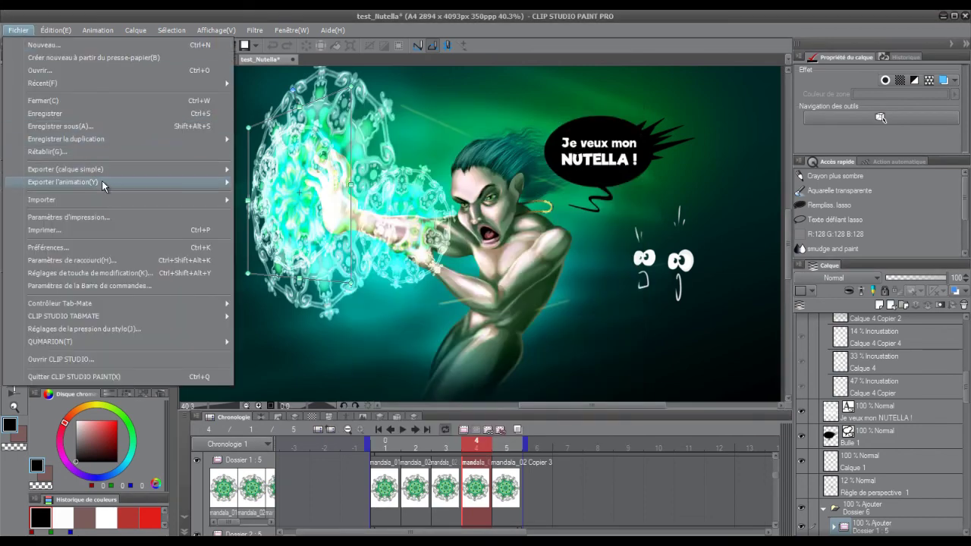
mouse_move(107, 185)
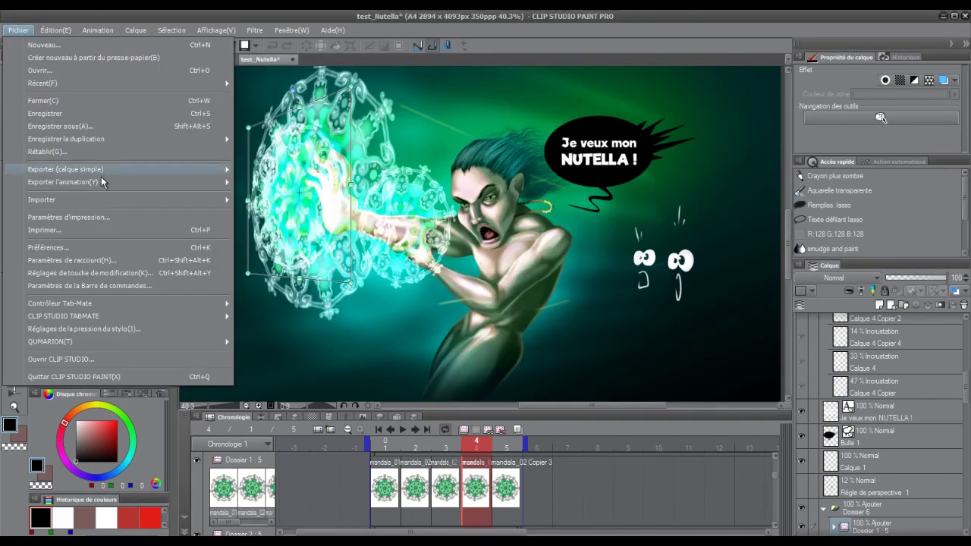
mouse_move(103, 183)
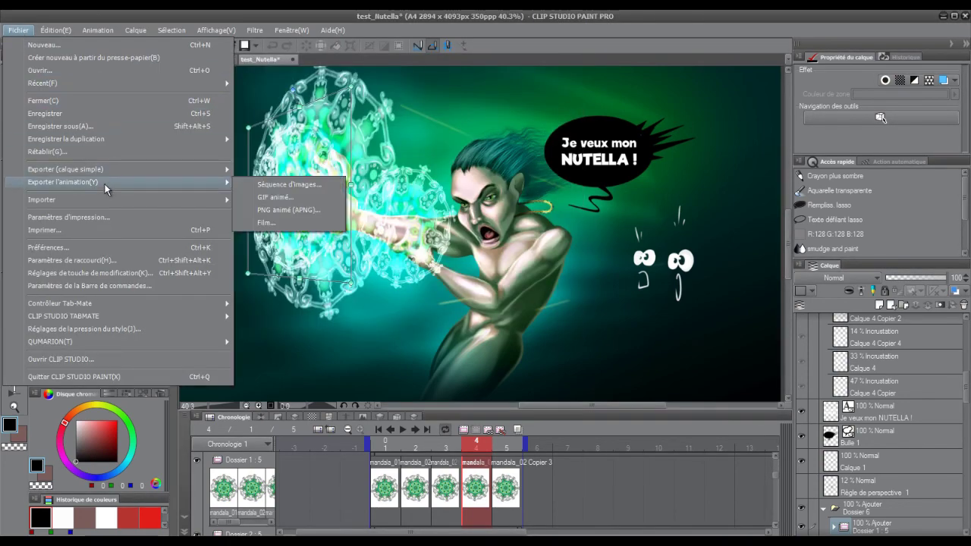
left_click(311, 222)
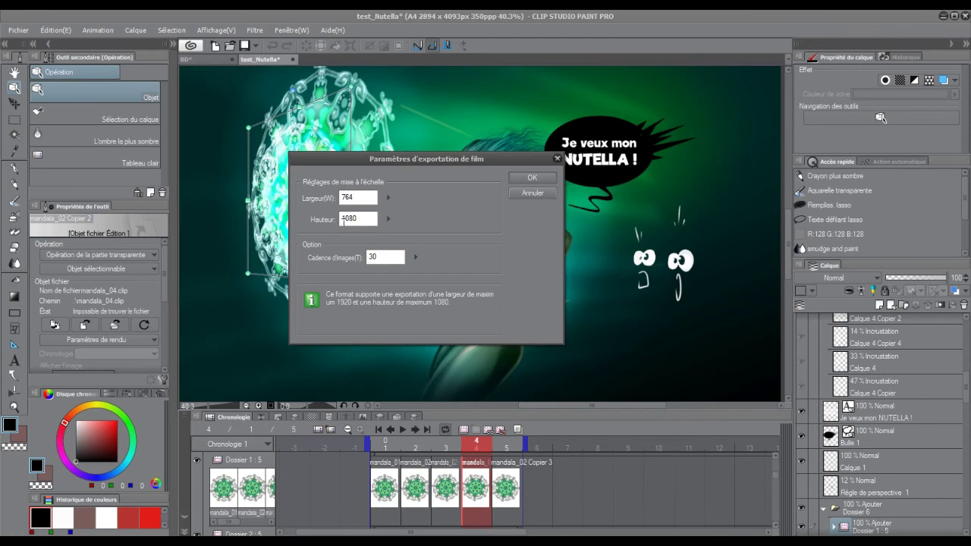
left_click(533, 193)
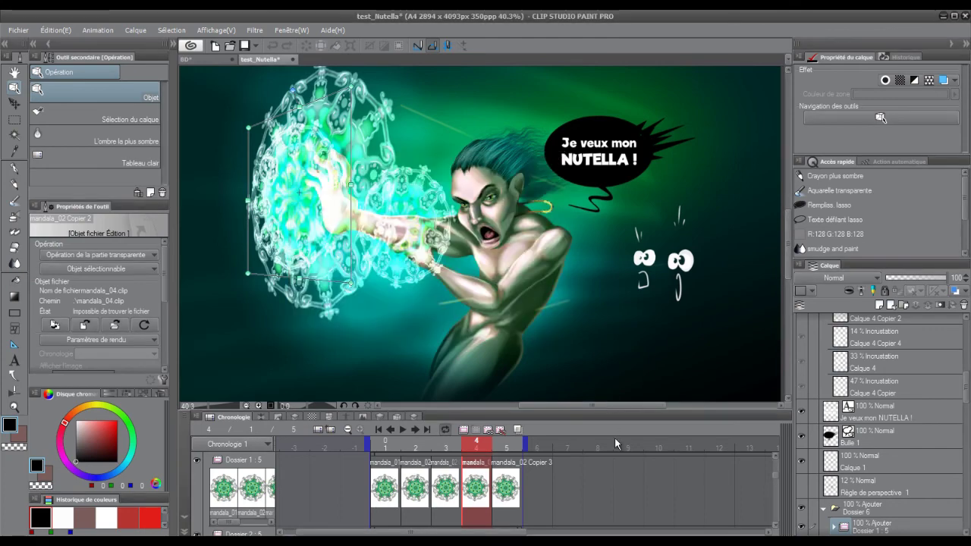